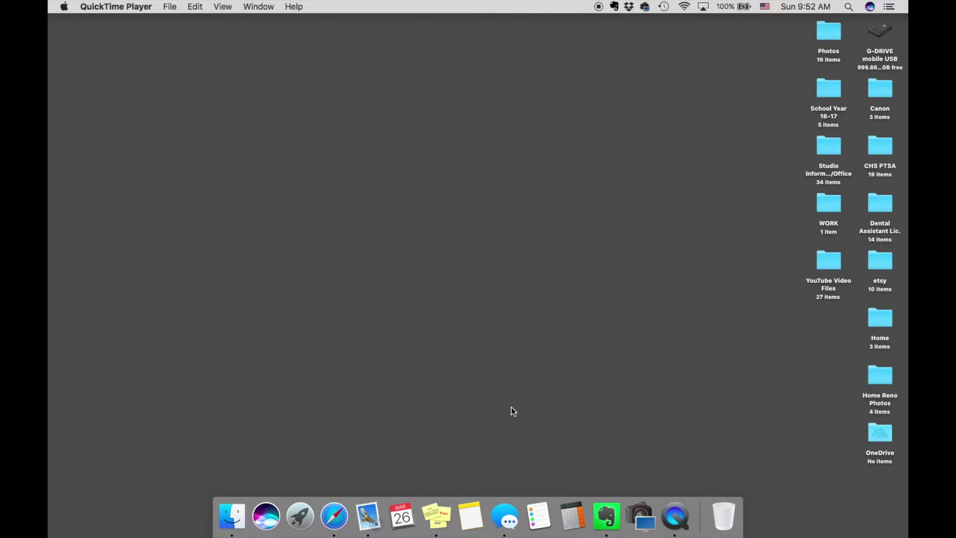
Step: In Safari, search Google for 'mft lined up dots background stamp' and show image results
{"action": "left_click", "coordinate": [327, 508]}
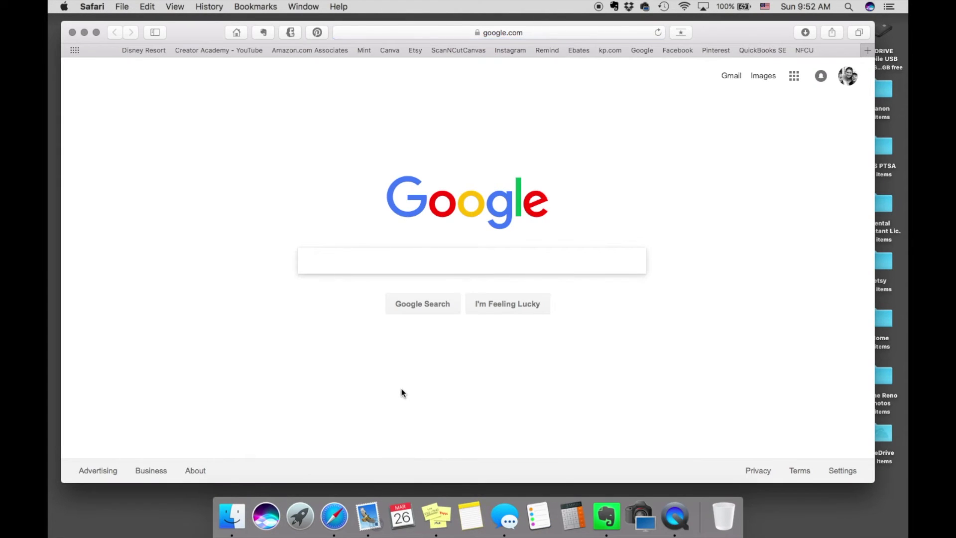
{"action": "type", "text": "MFT "}
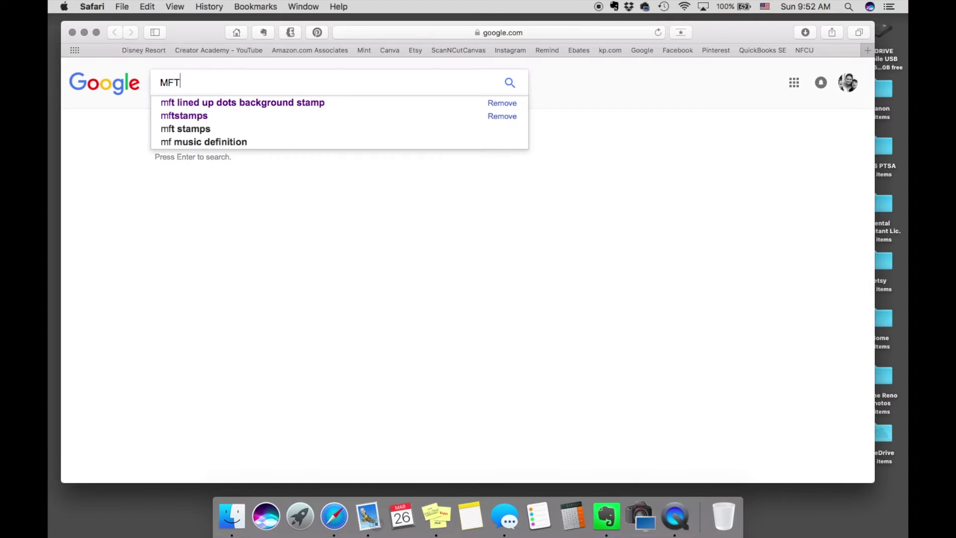
{"action": "type", "text": "Lin"}
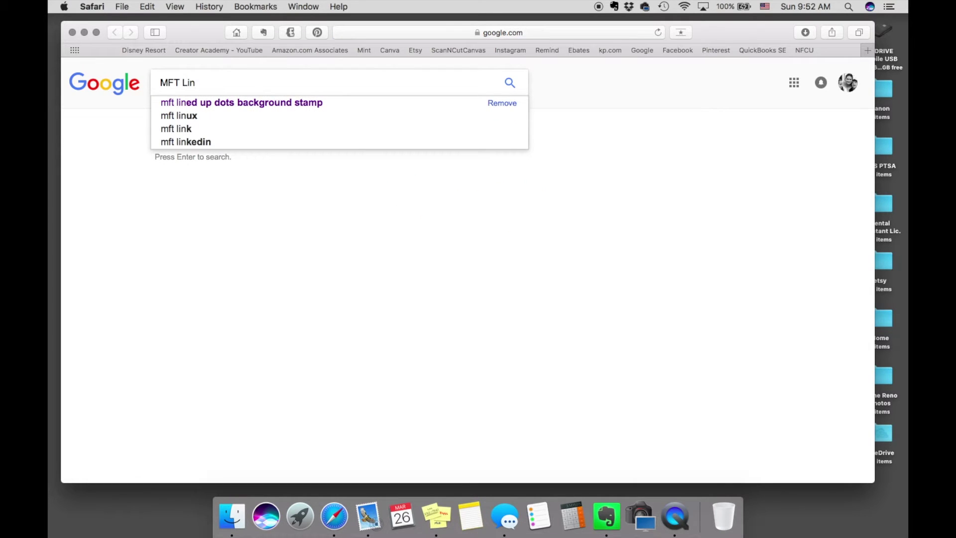
{"action": "left_click", "coordinate": [298, 102]}
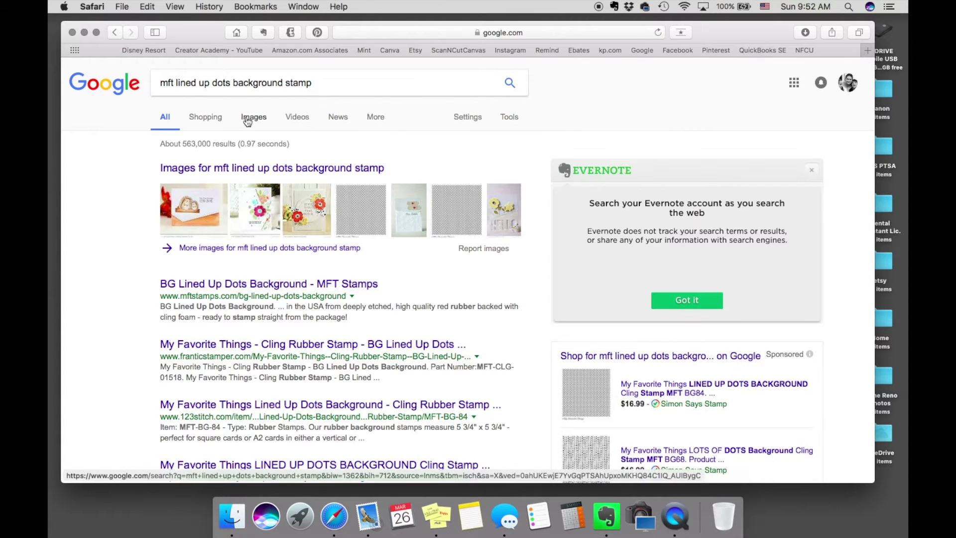
{"action": "left_click", "coordinate": [247, 119]}
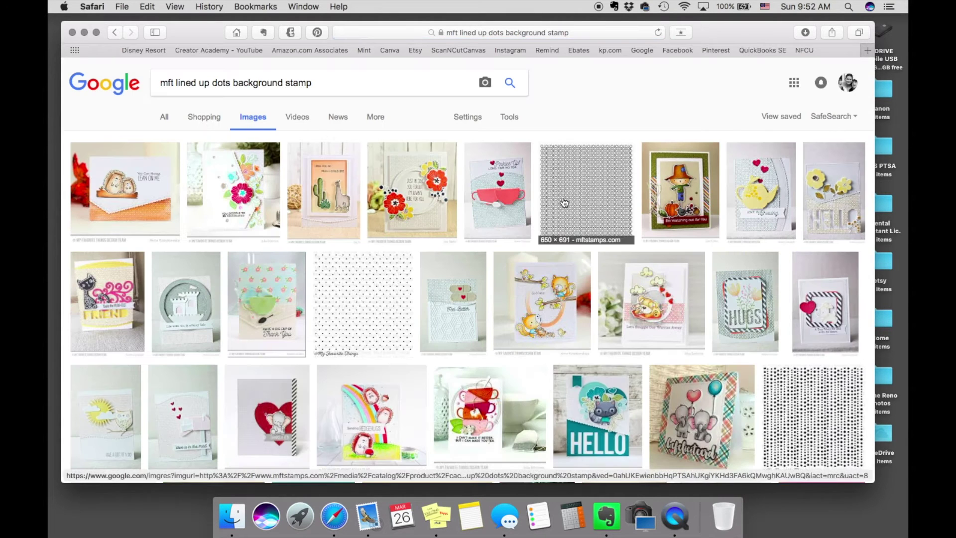
Step: Save the Lined Up Dots stamp image to Evernote, then close the confirmation and preview
{"action": "left_click", "coordinate": [575, 199]}
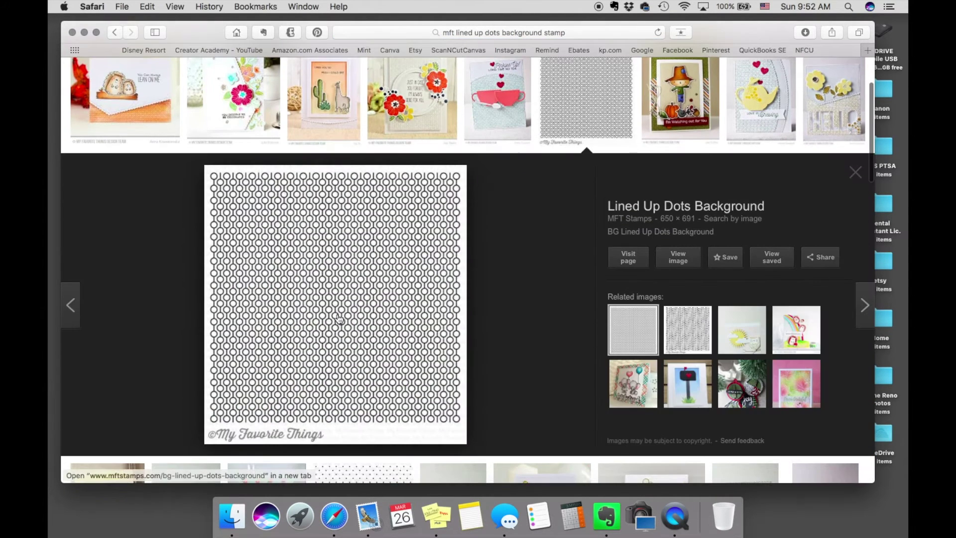
{"action": "right_click", "coordinate": [345, 280]}
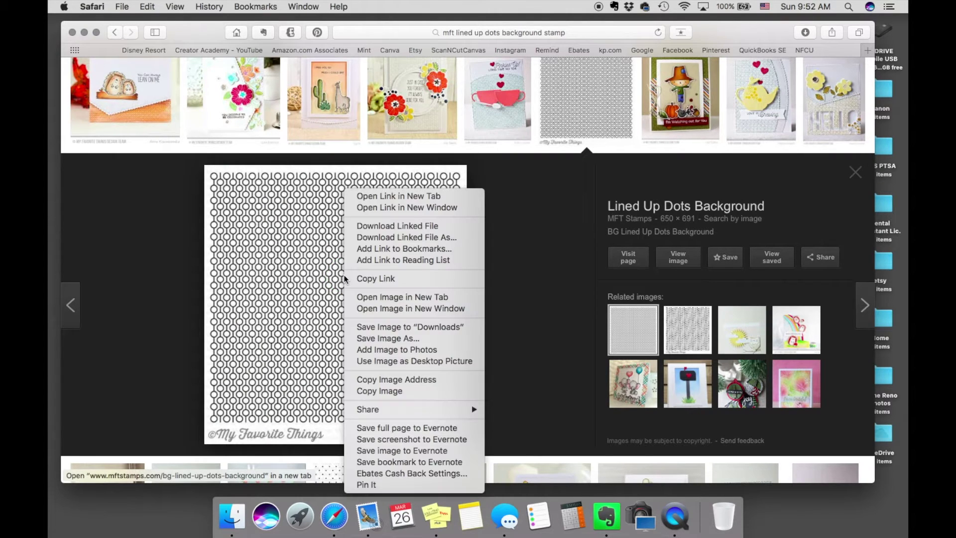
{"action": "left_click", "coordinate": [405, 450]}
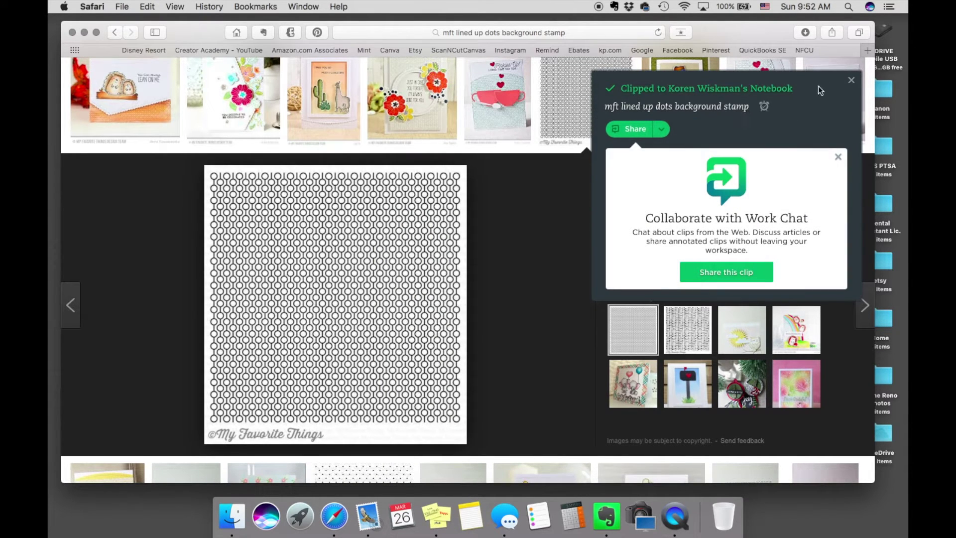
{"action": "left_click", "coordinate": [852, 80]}
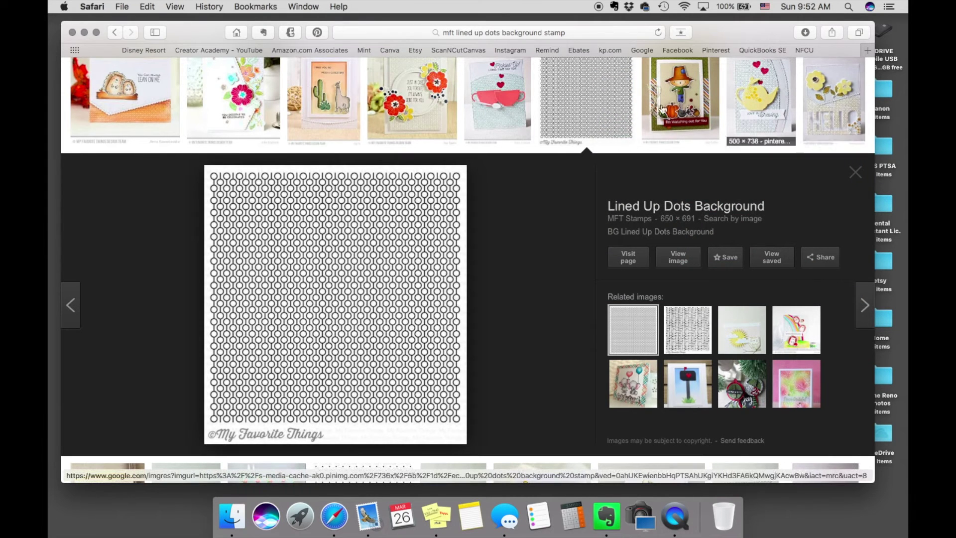
{"action": "left_click", "coordinate": [854, 171]}
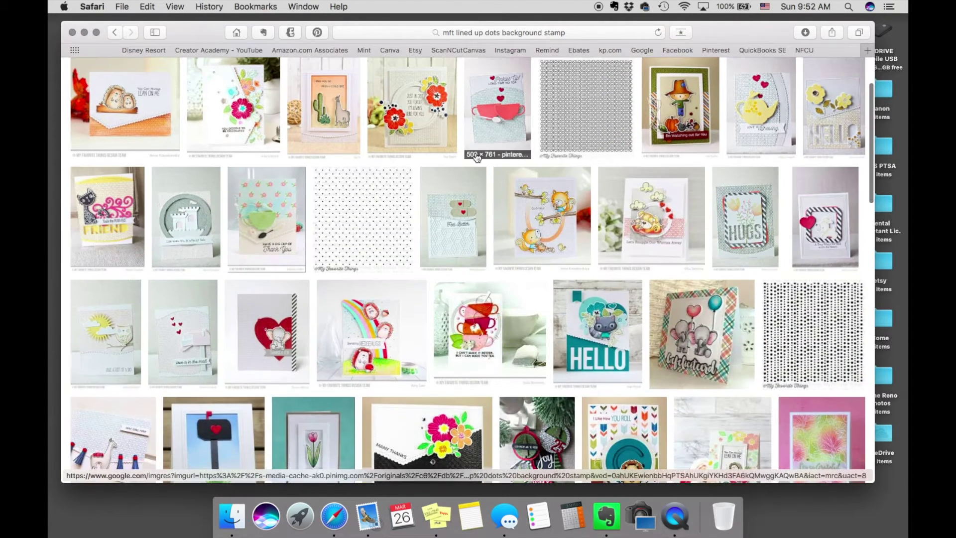
Step: Change the search to 'mft lined balloon strings background stamp' and run it
{"action": "scroll", "coordinate": [547, 150], "scroll_direction": "up", "scroll_amount": 3}
{"action": "left_click", "coordinate": [319, 84]}
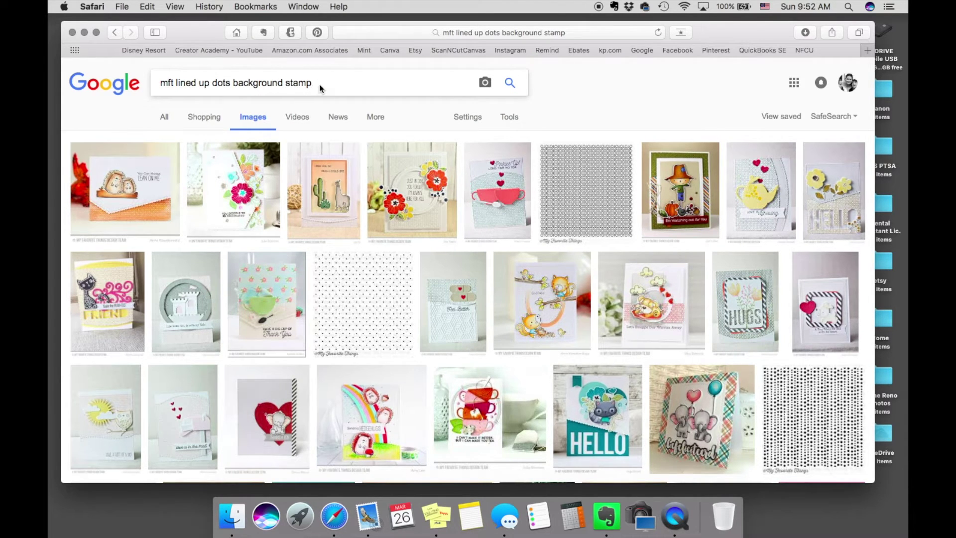
{"action": "double_click", "coordinate": [223, 84]}
{"action": "left_click_drag", "start_coordinate": [223, 84], "coordinate": [198, 85]}
{"action": "type", "text": "ballo"}
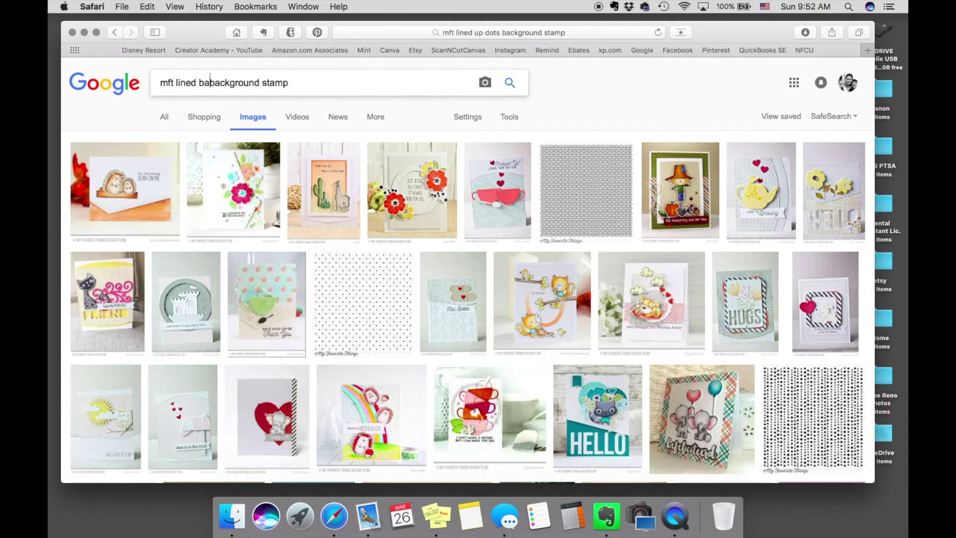
{"action": "type", "text": "on strings"}
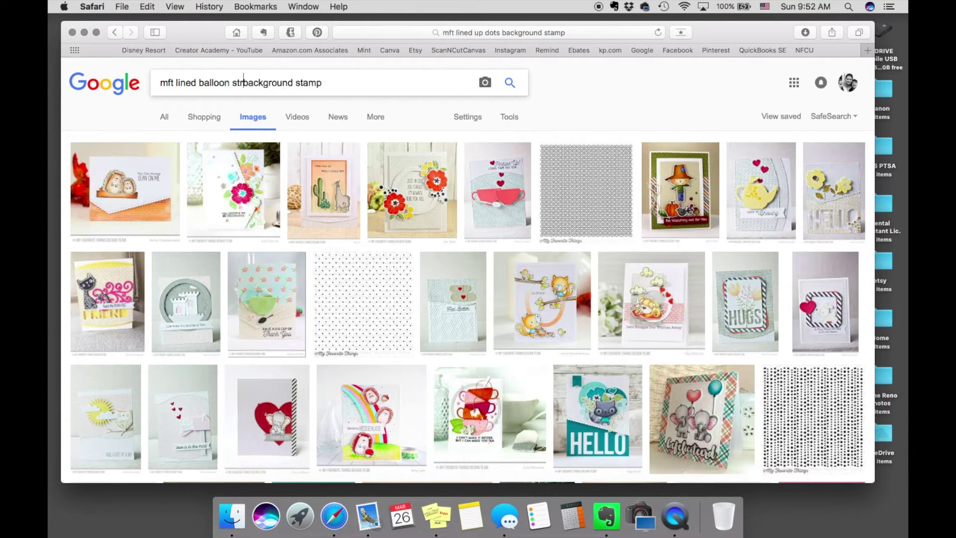
{"action": "key", "text": "Return"}
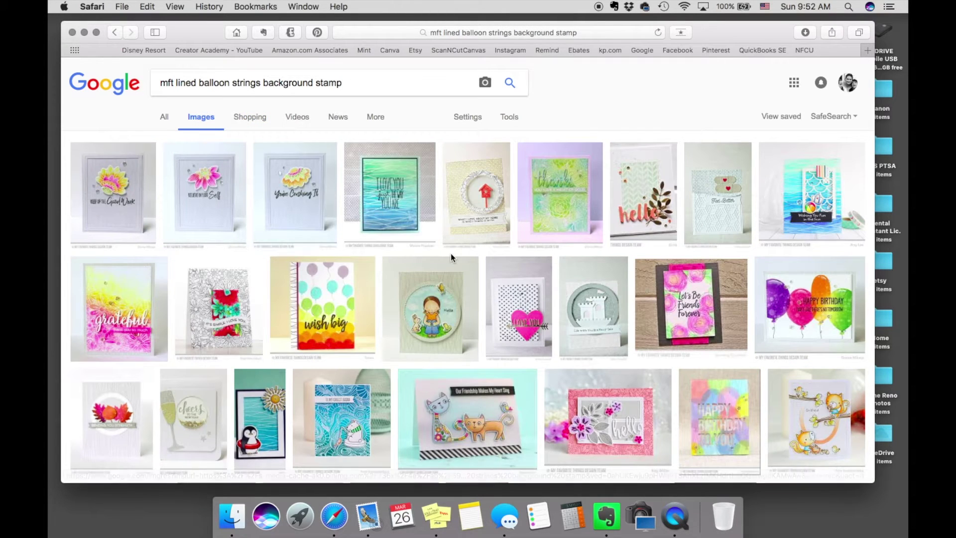
Step: Save the wavy-lines balloon strings image to Evernote and dismiss the confirmation
{"action": "scroll", "coordinate": [450, 253], "scroll_direction": "down", "scroll_amount": 10}
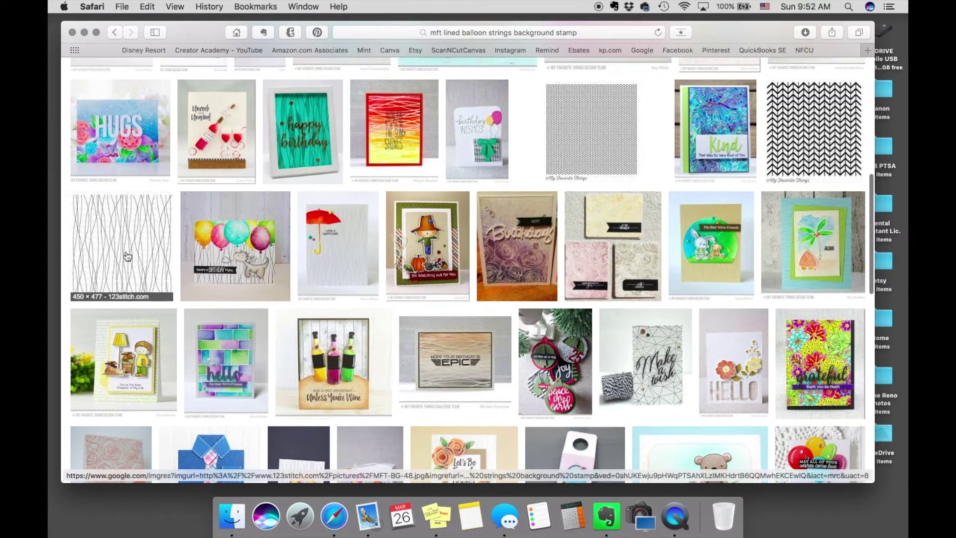
{"action": "left_click", "coordinate": [128, 243]}
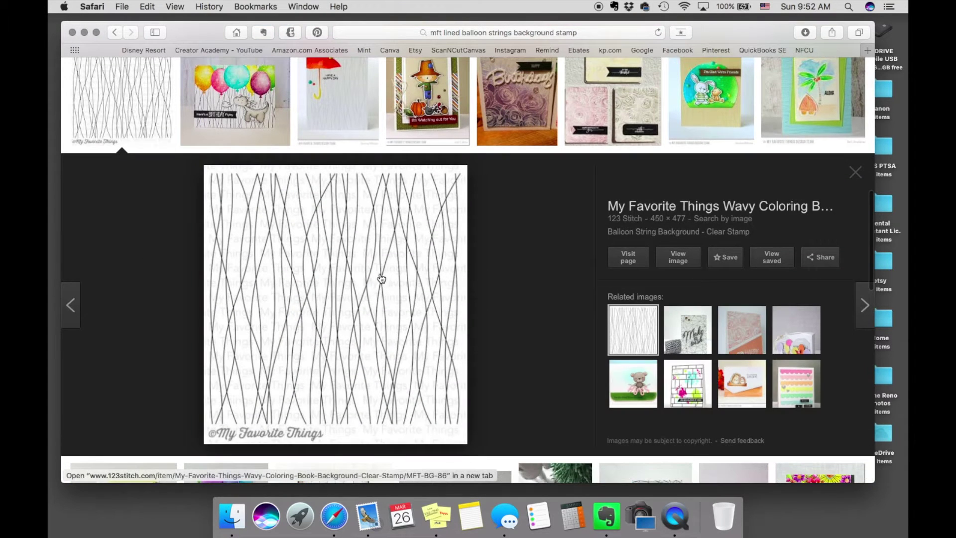
{"action": "scroll", "coordinate": [371, 274], "scroll_direction": "down", "scroll_amount": 1}
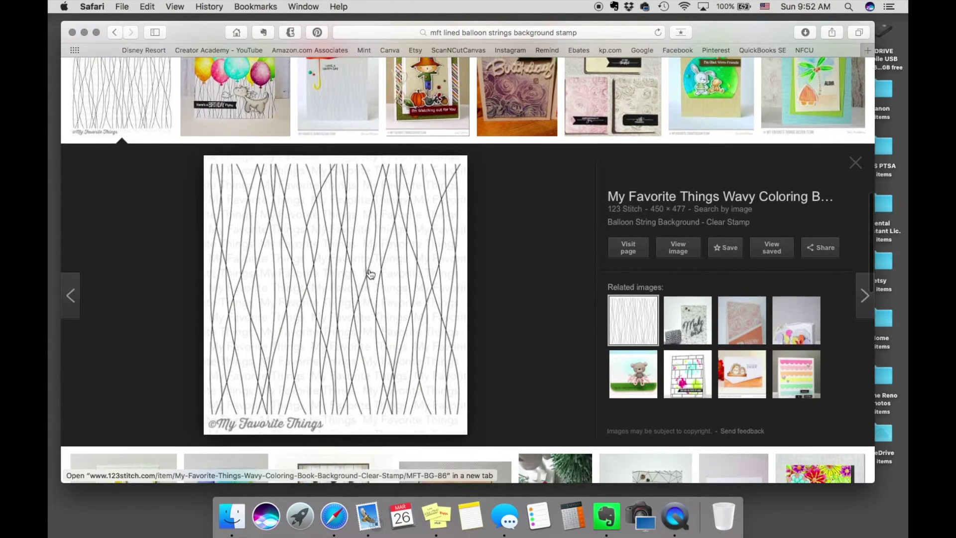
{"action": "right_click", "coordinate": [369, 269]}
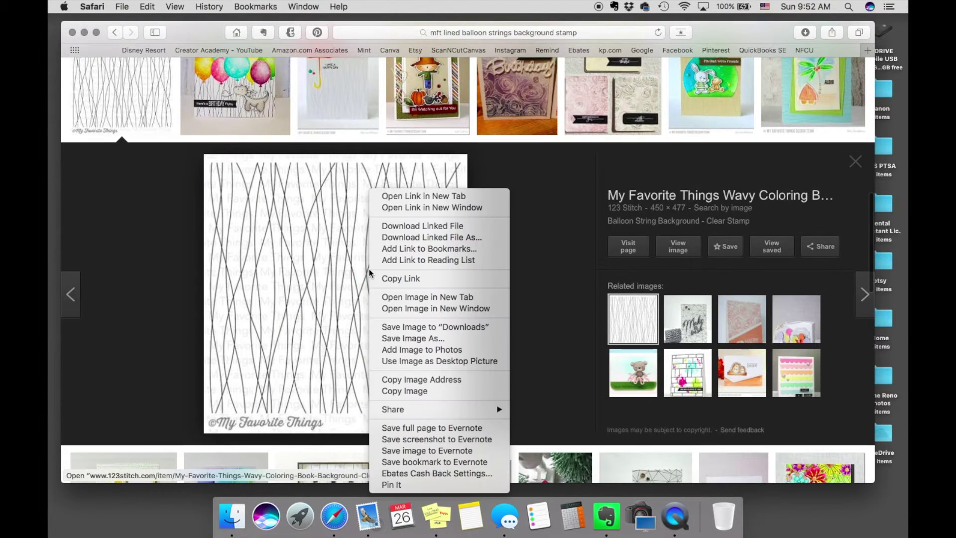
{"action": "left_click", "coordinate": [429, 450]}
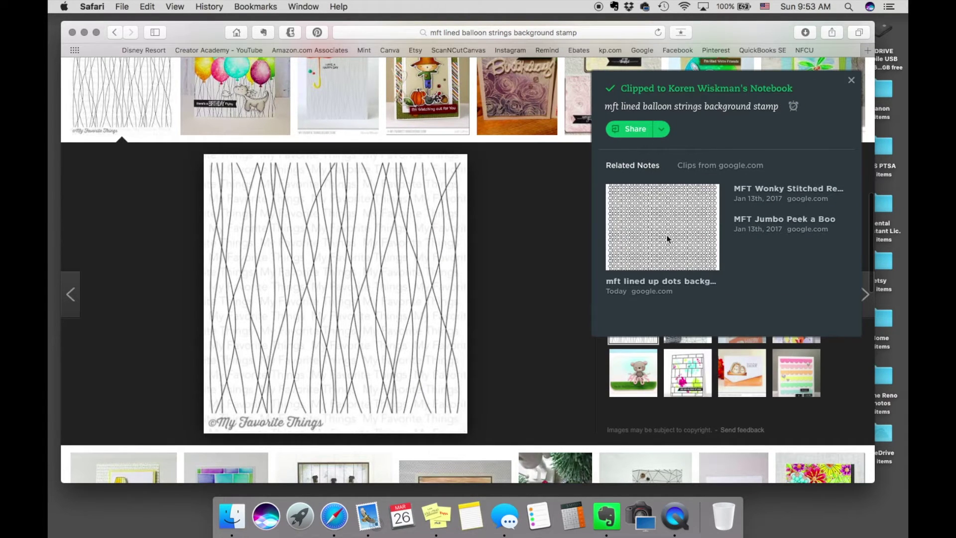
{"action": "left_click", "coordinate": [851, 81]}
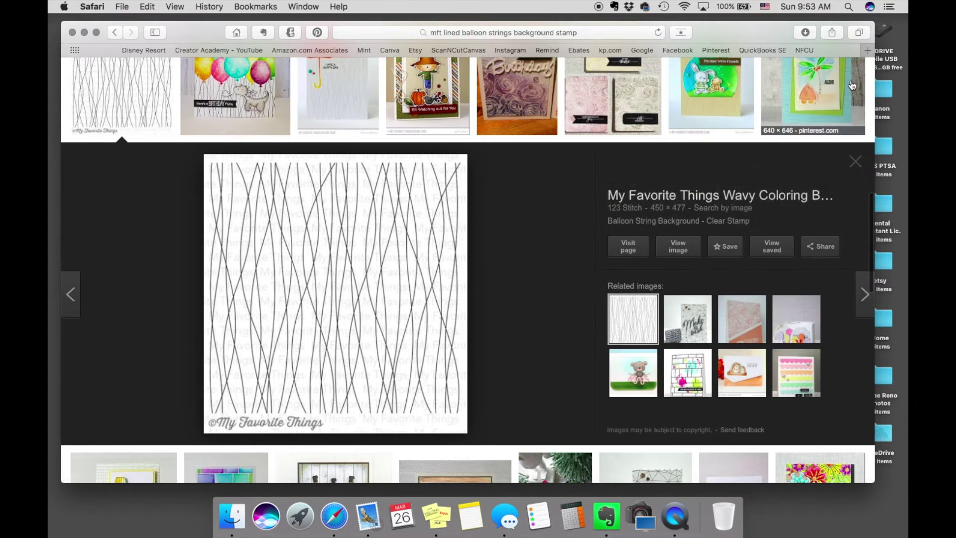
Step: Open Evernote's default notebook and sync so both clipped stamp notes load
{"action": "left_click", "coordinate": [604, 520]}
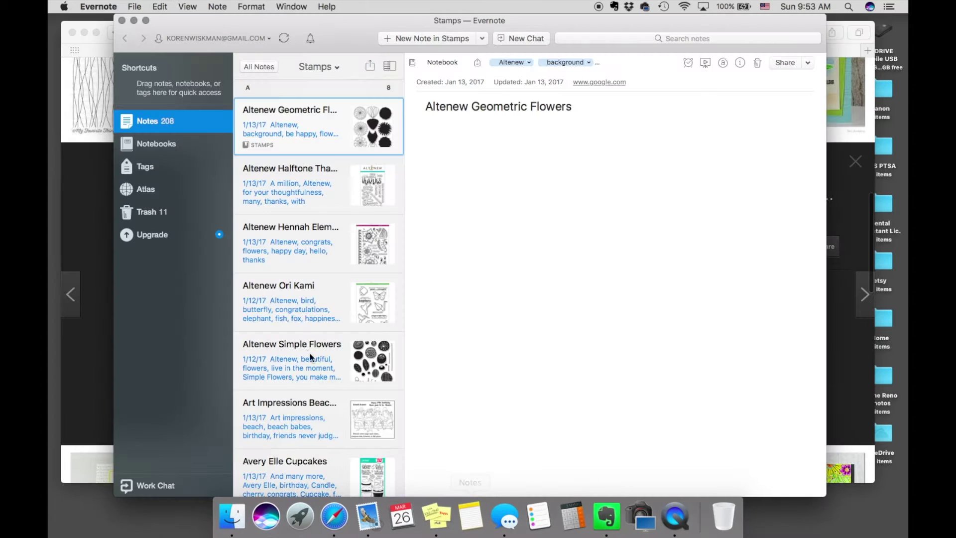
{"action": "left_click", "coordinate": [148, 148]}
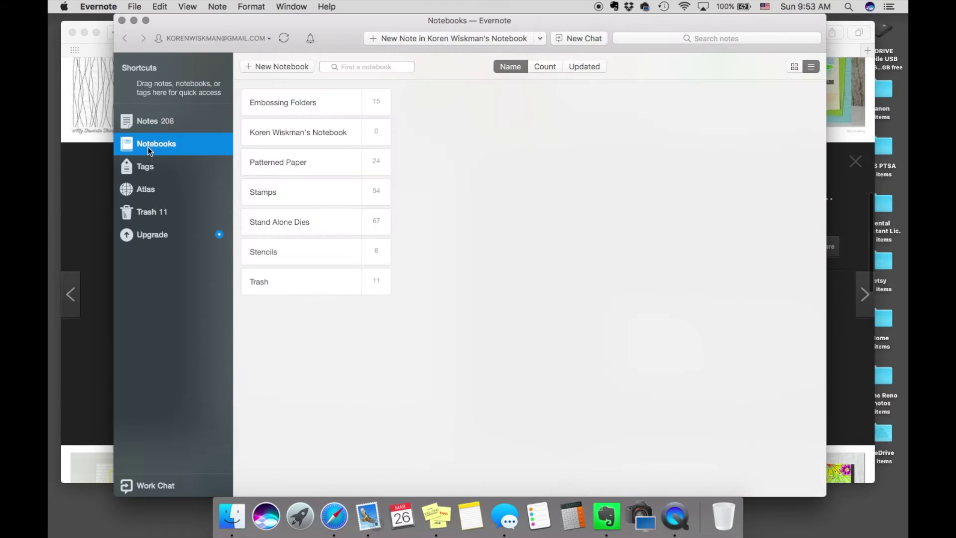
{"action": "left_click", "coordinate": [305, 137]}
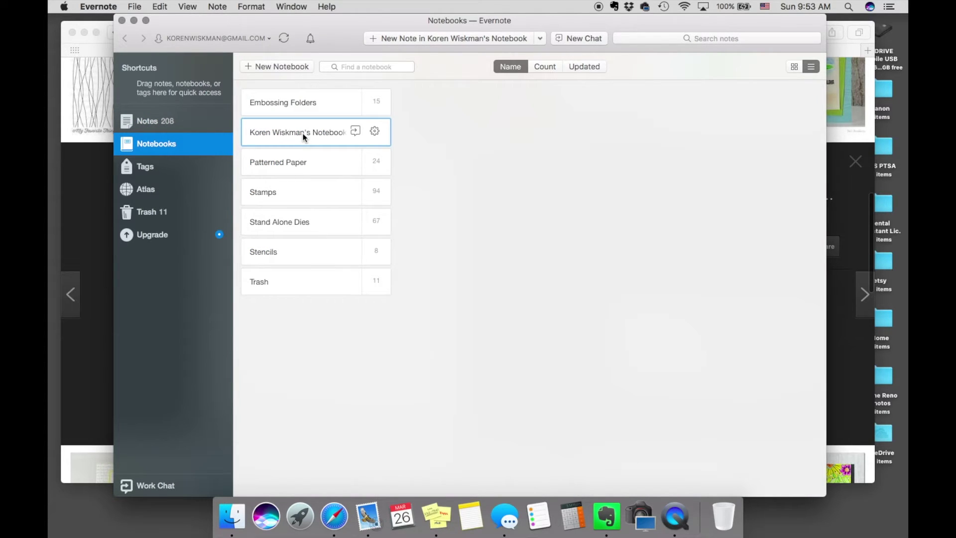
{"action": "double_click", "coordinate": [304, 135]}
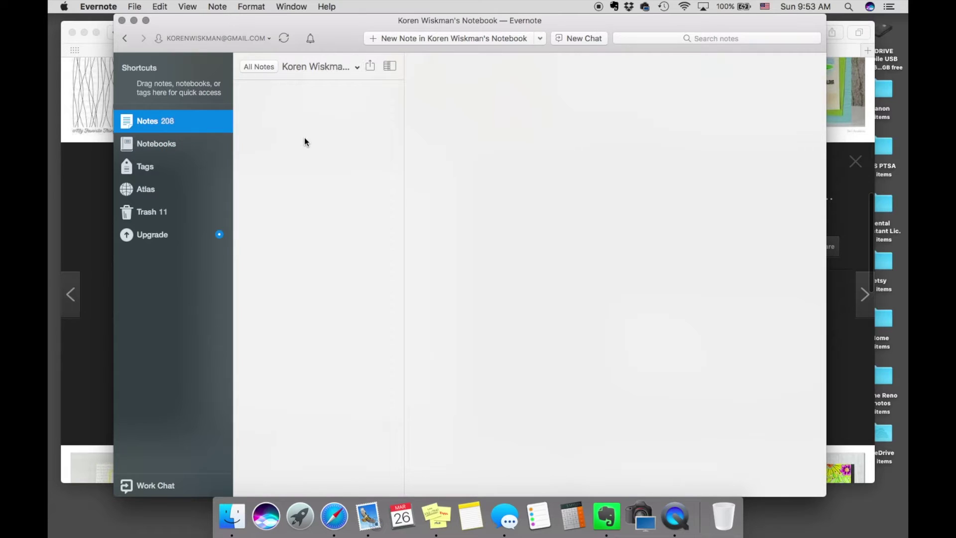
{"action": "left_click", "coordinate": [282, 39]}
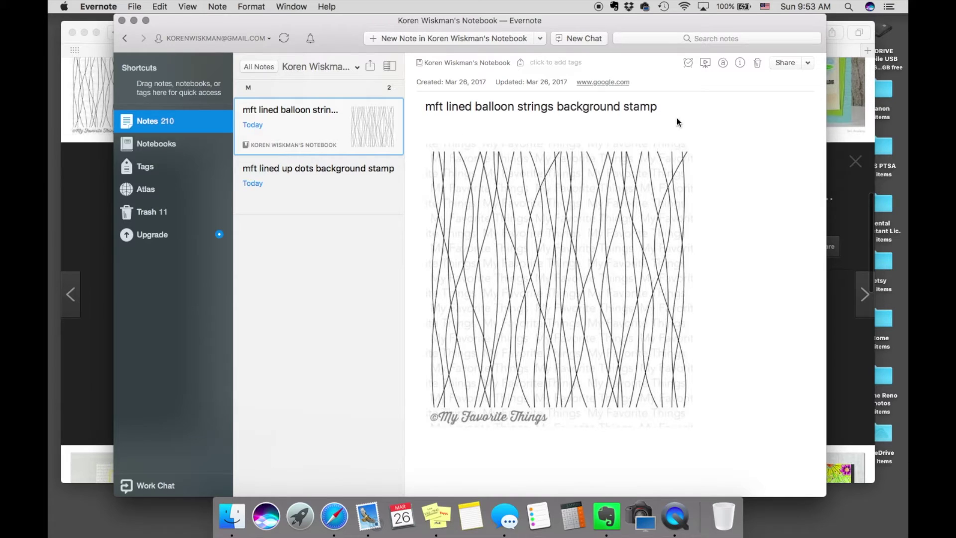
Step: Replace the note's title with 'My Favorite Things Balloon Strings Background Stamp'
{"action": "left_click_drag", "start_coordinate": [663, 108], "coordinate": [418, 107]}
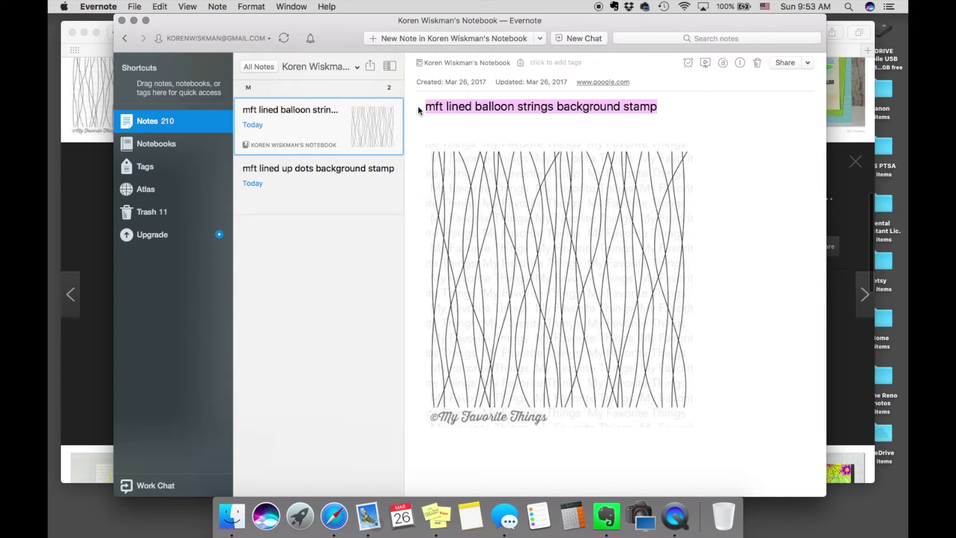
{"action": "type", "text": "My Fa"}
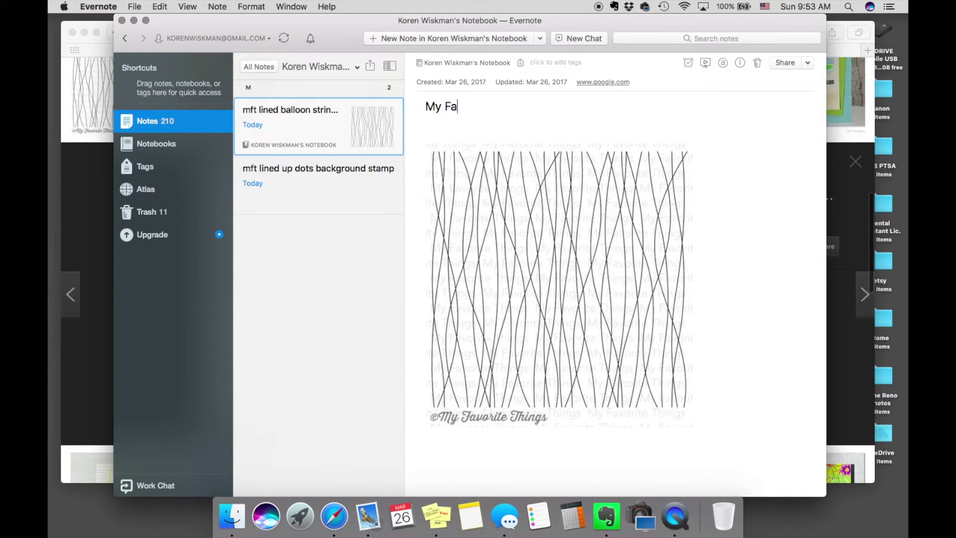
{"action": "type", "text": "vorite Things "}
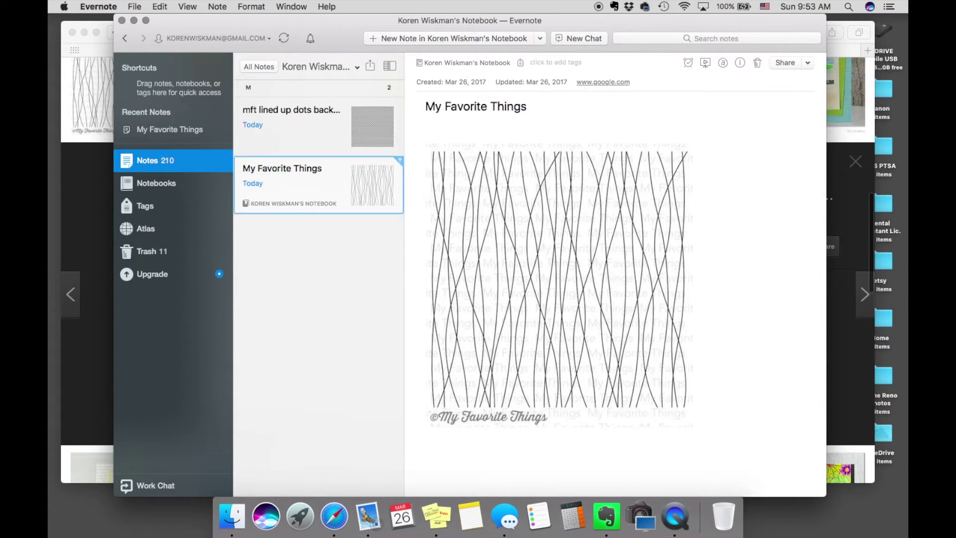
{"action": "type", "text": "Ba"}
{"action": "key", "text": "BackSpace"}
{"action": "key", "text": "BackSpace"}
{"action": "type", "text": "Balloon Strings "}
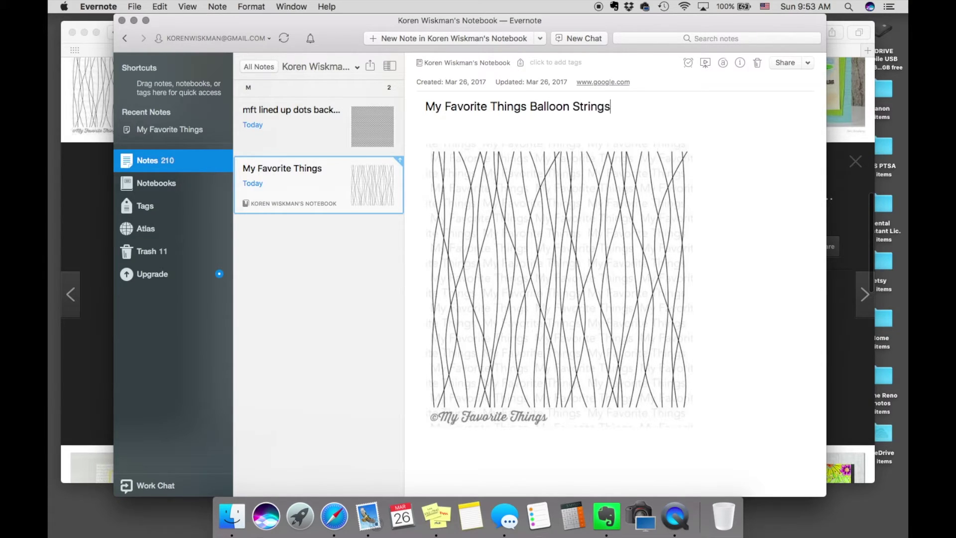
{"action": "type", "text": "Background Stamp"}
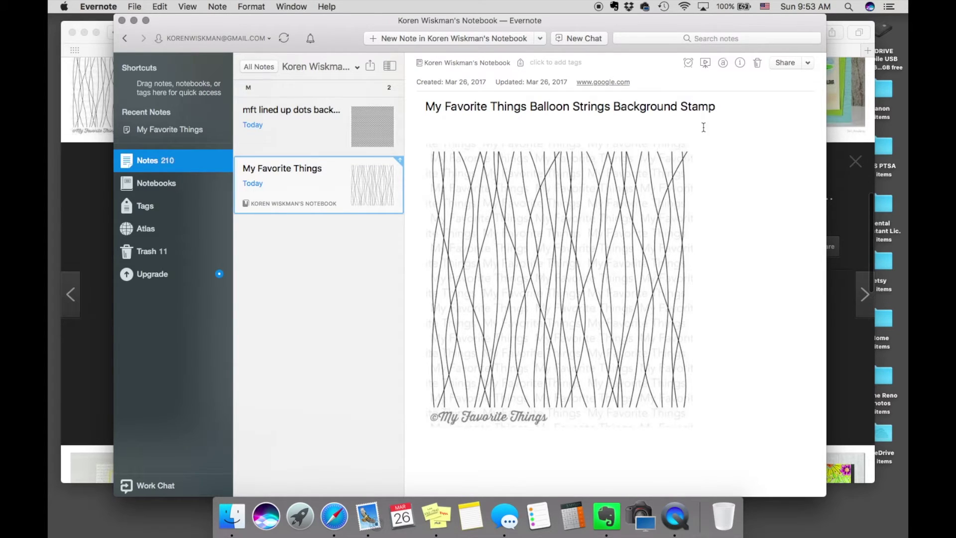
Step: Tag the balloon strings note MFT, balloon, strings and background
{"action": "left_click", "coordinate": [552, 62]}
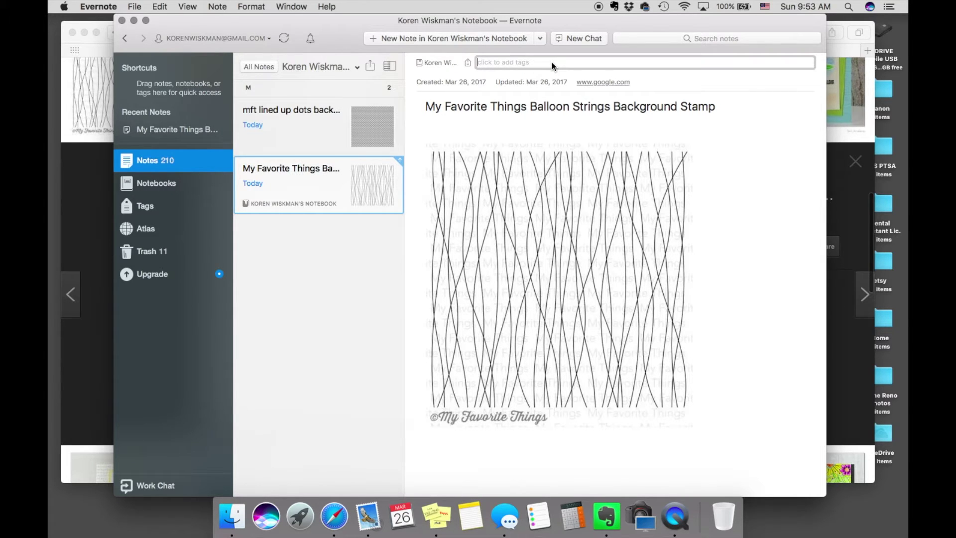
{"action": "type", "text": "my"}
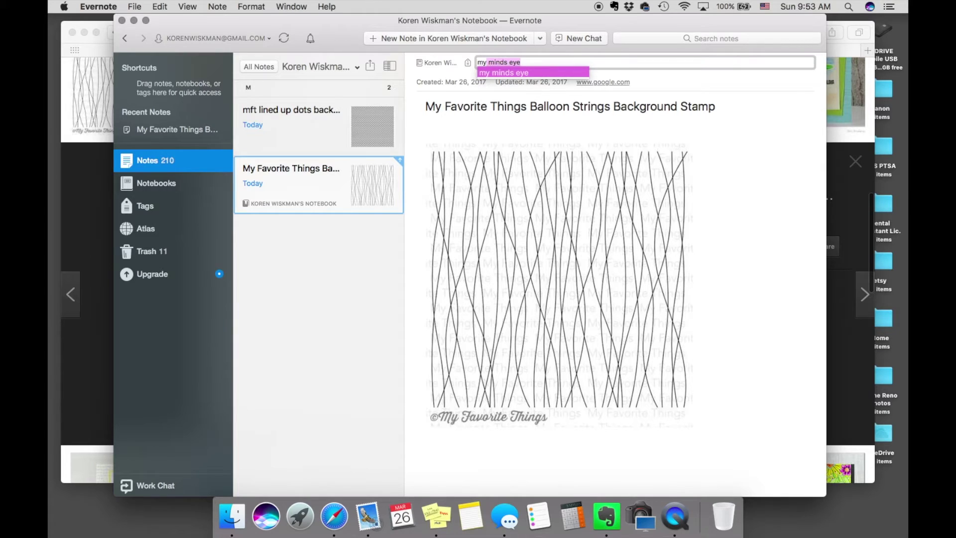
{"action": "key", "text": "BackSpace"}
{"action": "type", "text": "f"}
{"action": "key", "text": "BackSpace"}
{"action": "key", "text": "BackSpace"}
{"action": "key", "text": "BackSpace"}
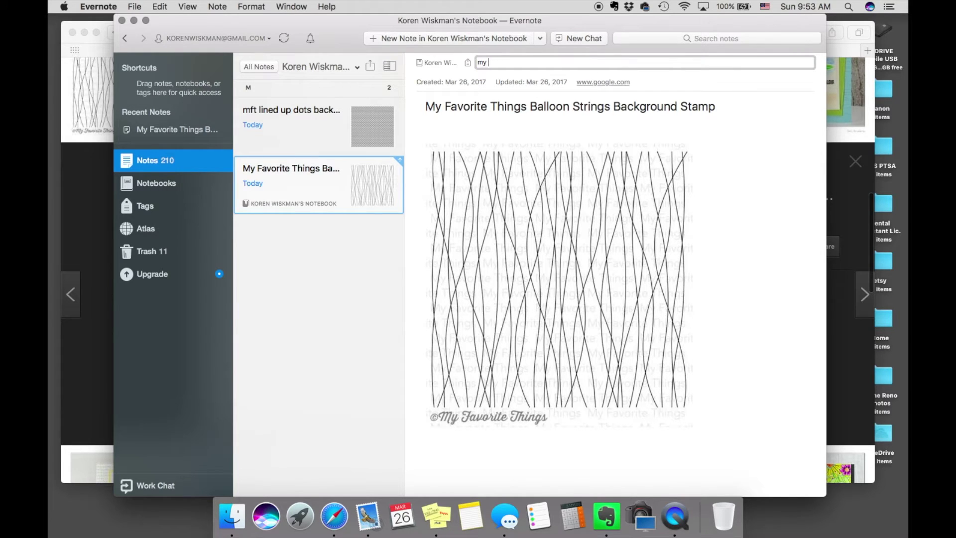
{"action": "type", "text": "ft"}
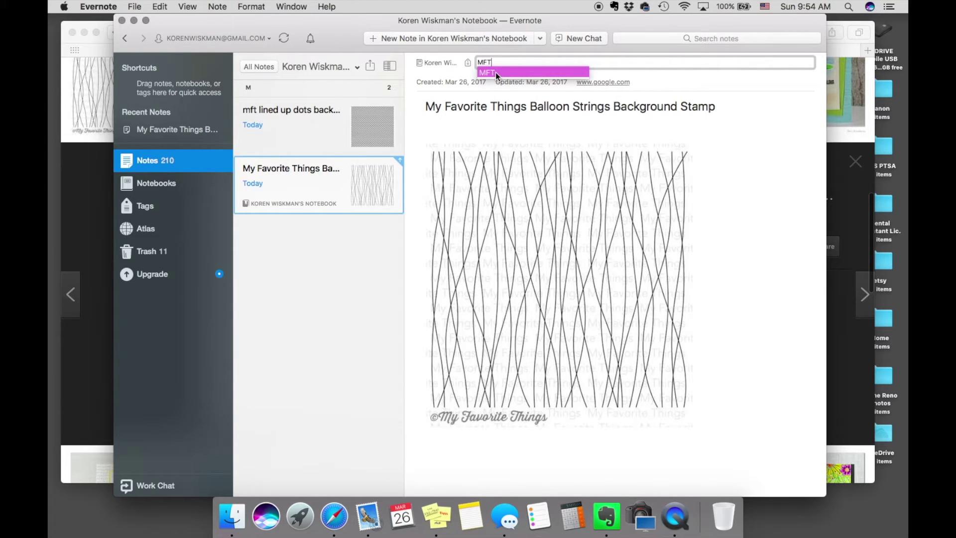
{"action": "key", "text": "Return"}
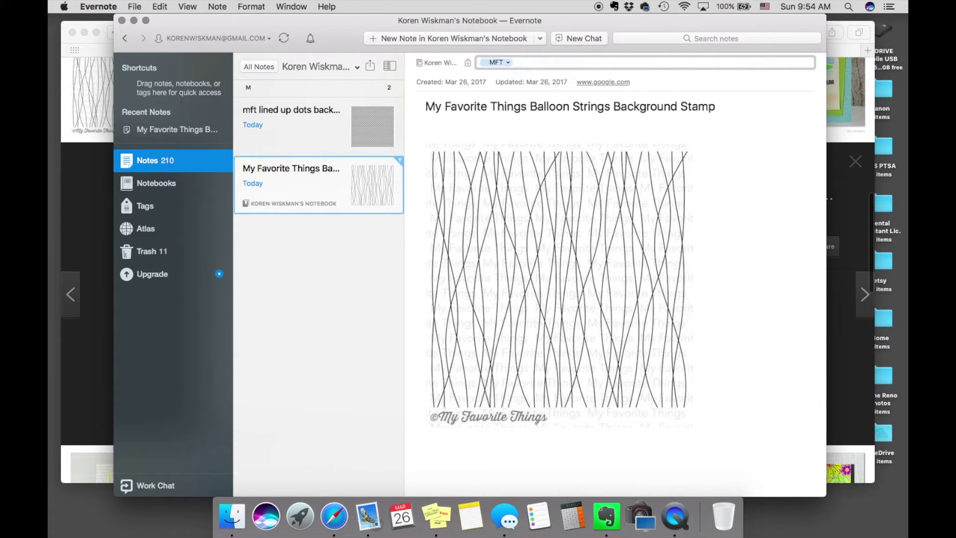
{"action": "type", "text": "bal"}
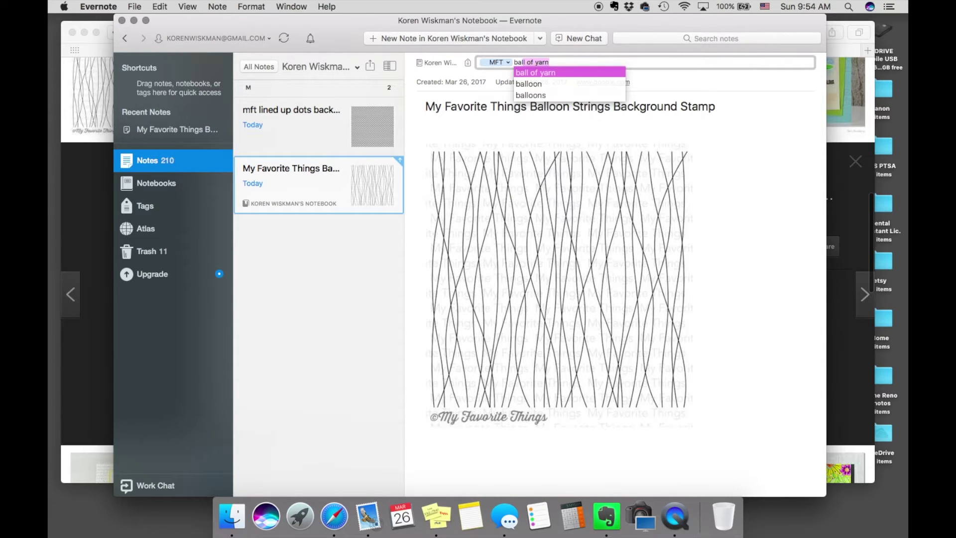
{"action": "type", "text": "loon"}
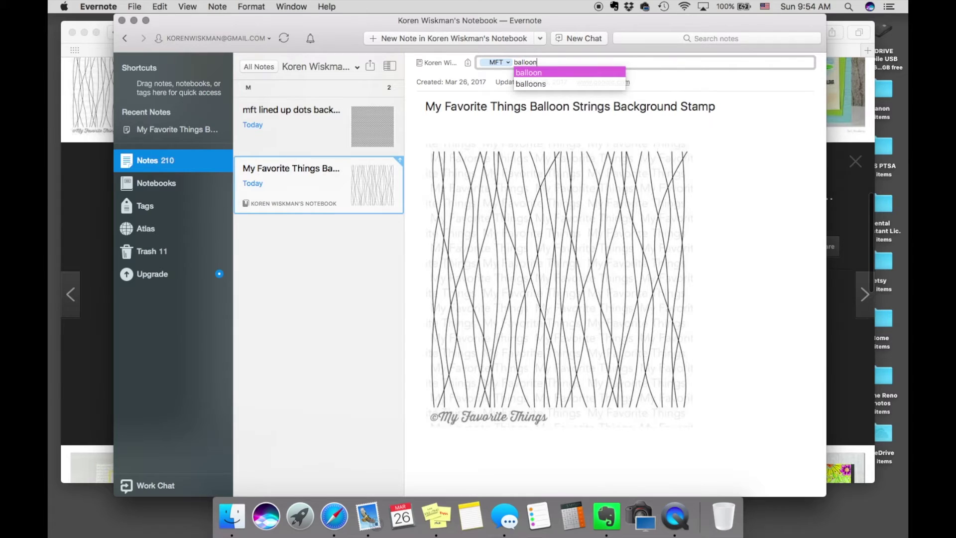
{"action": "left_click", "coordinate": [540, 73]}
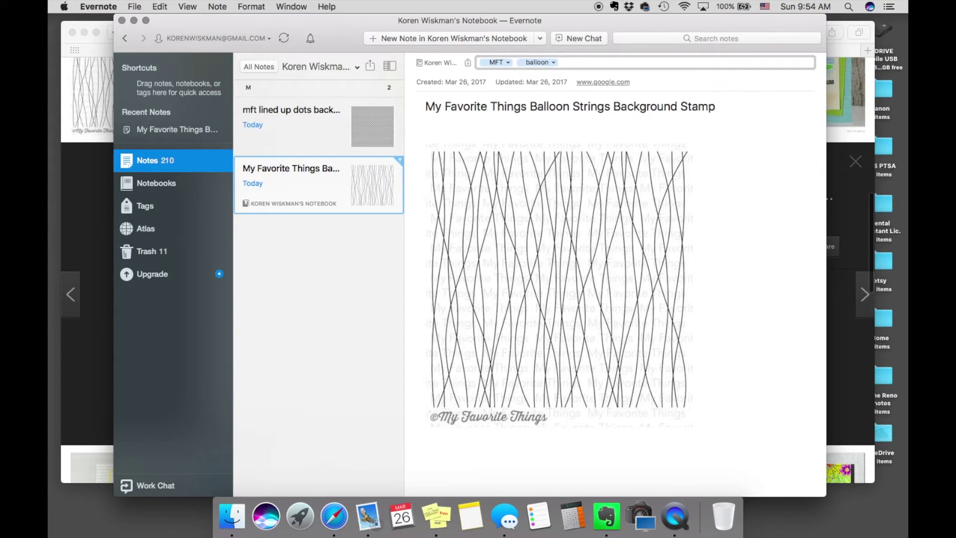
{"action": "type", "text": "strings"}
{"action": "key", "text": "Return"}
{"action": "type", "text": "background"}
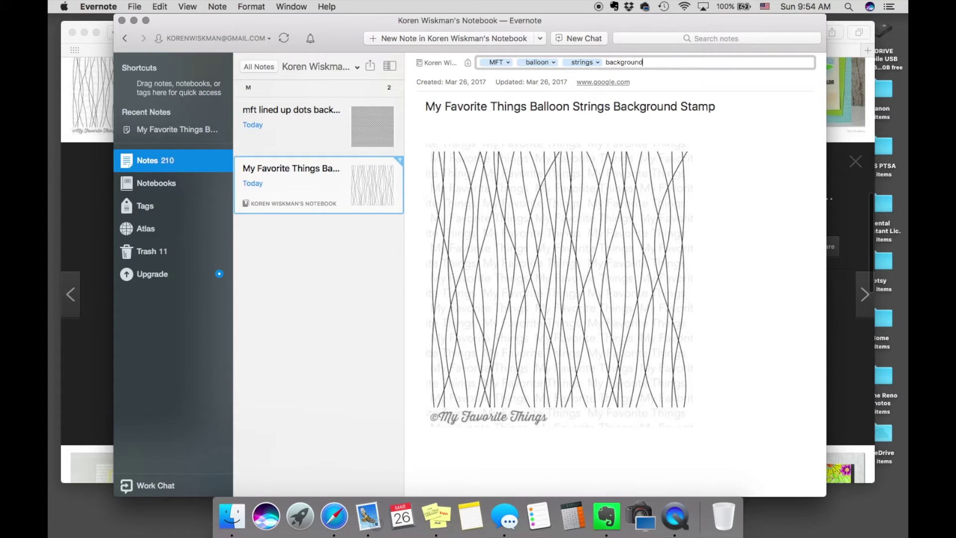
{"action": "key", "text": "Return"}
Step: Move the balloon strings note into the Stamps notebook
{"action": "left_click", "coordinate": [439, 63]}
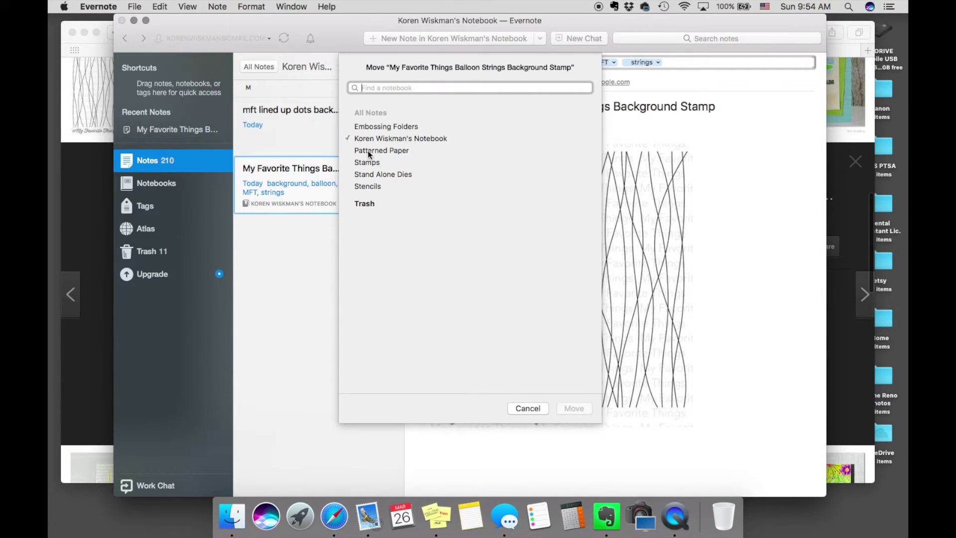
{"action": "left_click", "coordinate": [370, 162]}
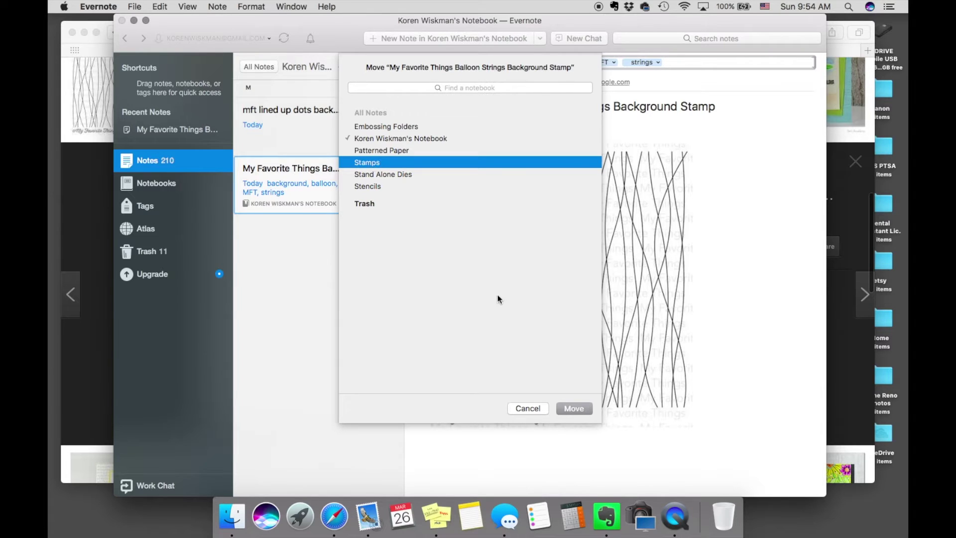
{"action": "left_click", "coordinate": [573, 407]}
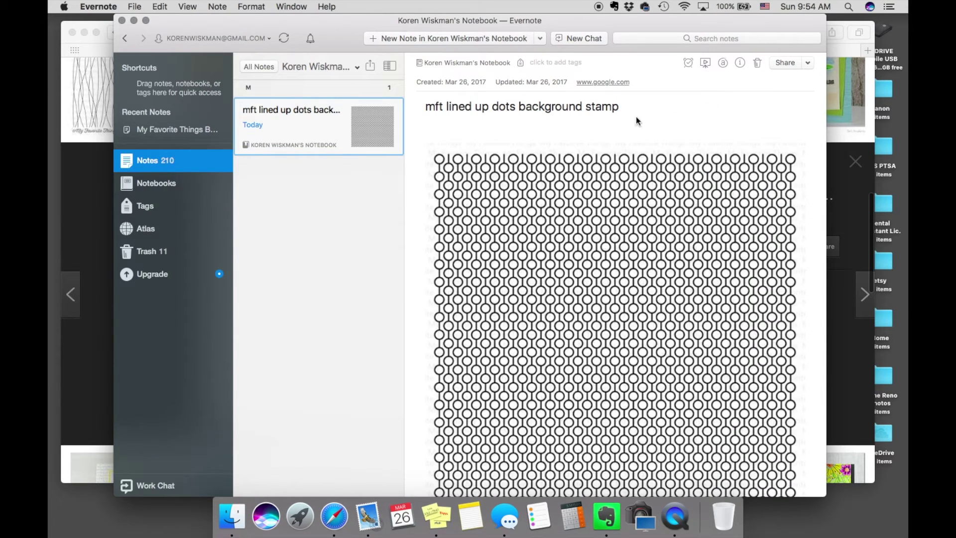
{"action": "left_click_drag", "start_coordinate": [626, 107], "coordinate": [420, 108]}
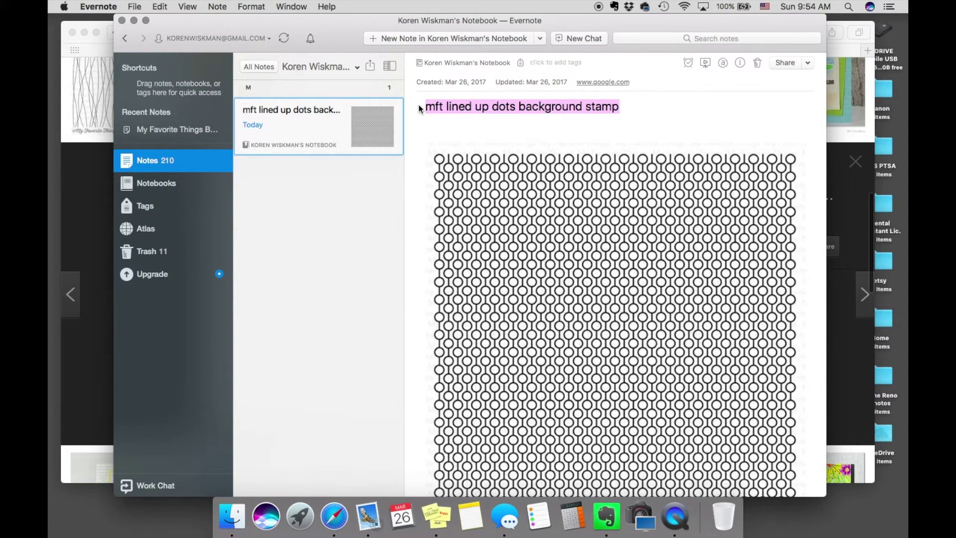
Step: Retitle the dots note 'My Favorite Things Lined Up Dots Background Stamp'
{"action": "type", "text": "My Favor"}
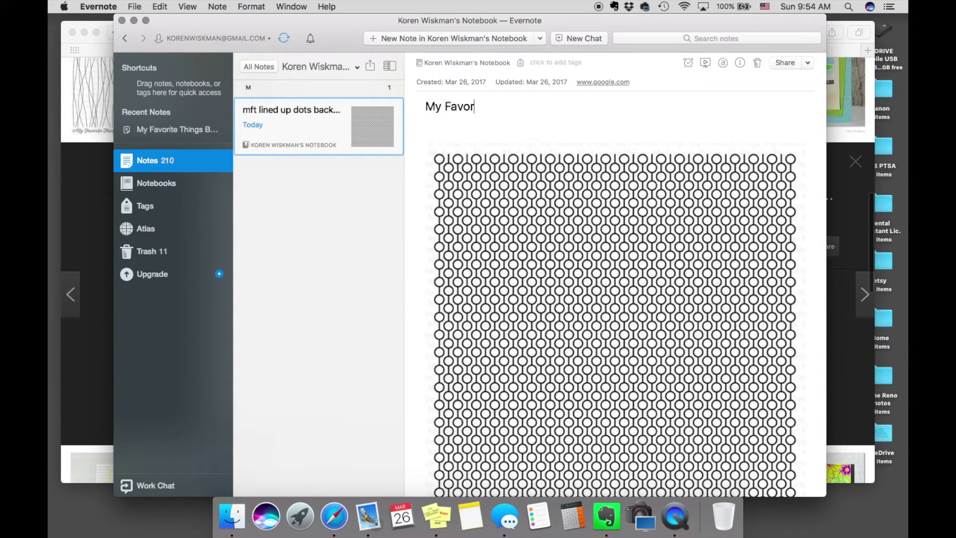
{"action": "type", "text": "ite Things Line"}
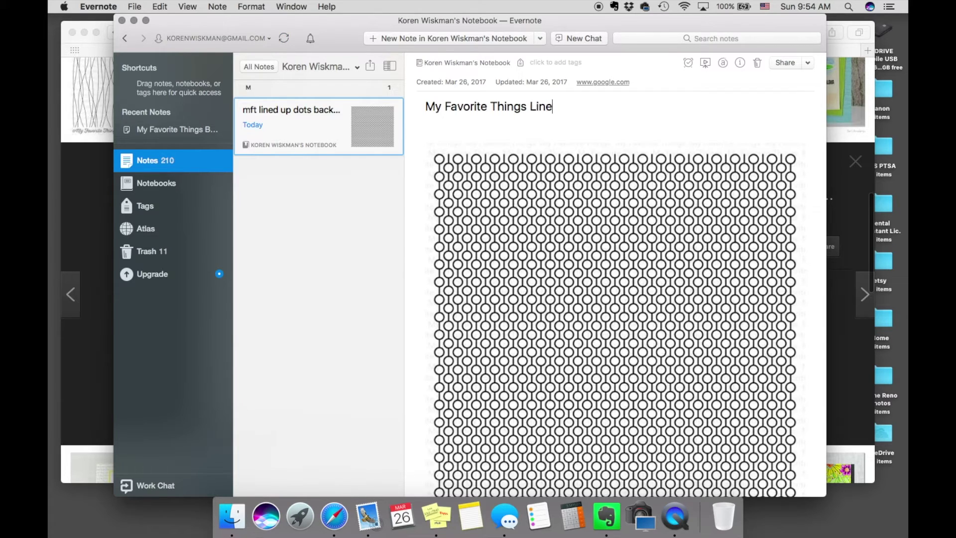
{"action": "type", "text": "d Up Dots Backgrour"}
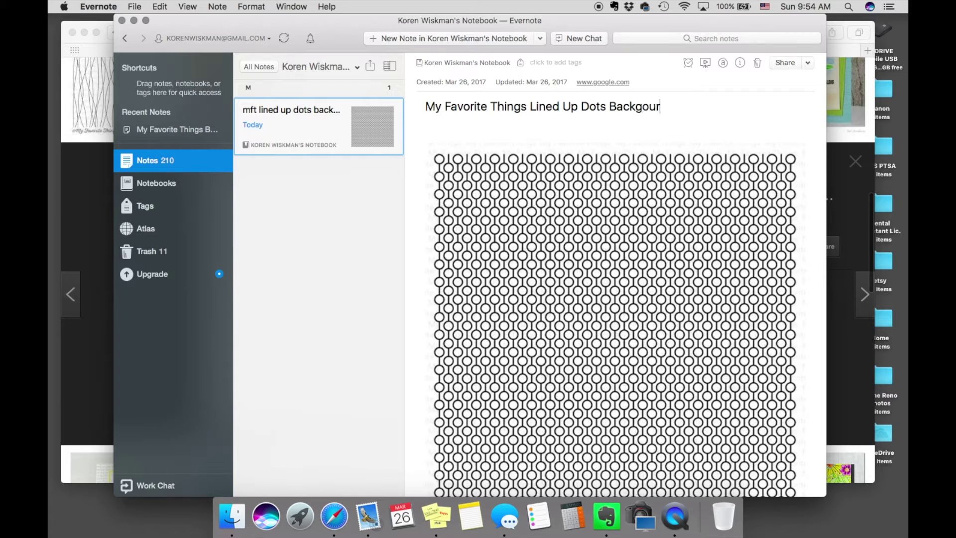
{"action": "key", "text": "BackSpace"}
{"action": "key", "text": "BackSpace"}
{"action": "type", "text": "round Stamp"}
Step: Tag the Lined Up Dots note MFT, background and Circles
{"action": "left_click", "coordinate": [572, 63]}
{"action": "type", "text": "MFT"}
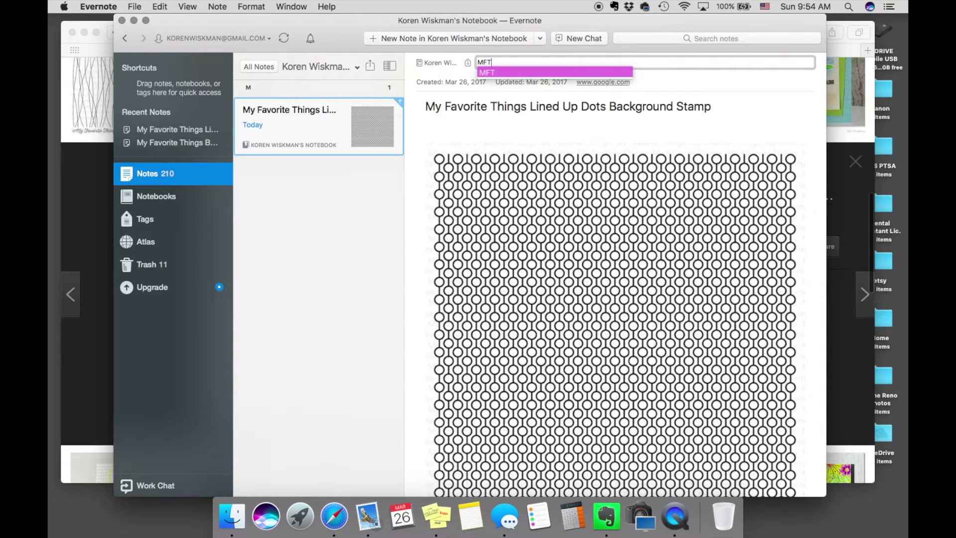
{"action": "key", "text": "Return"}
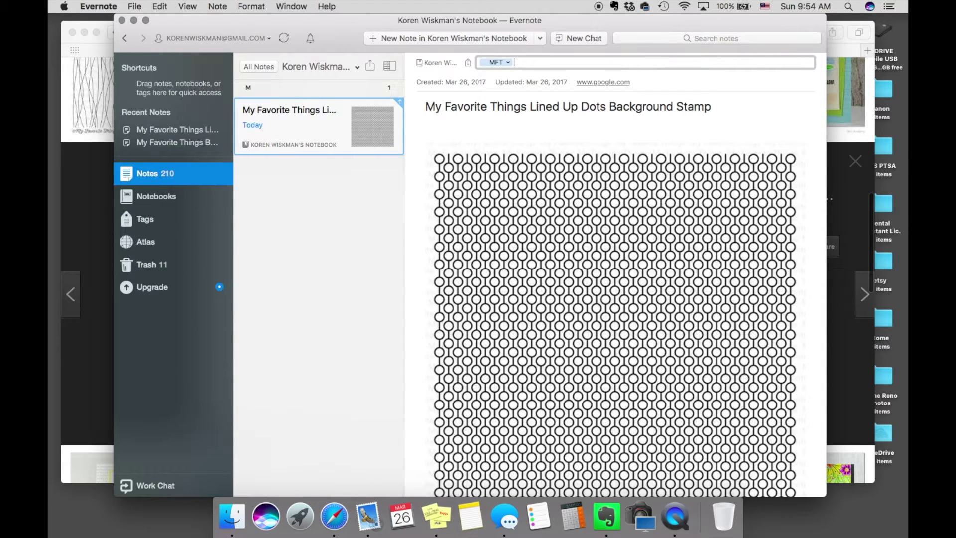
{"action": "type", "text": "backgourn"}
{"action": "type", "text": "round"}
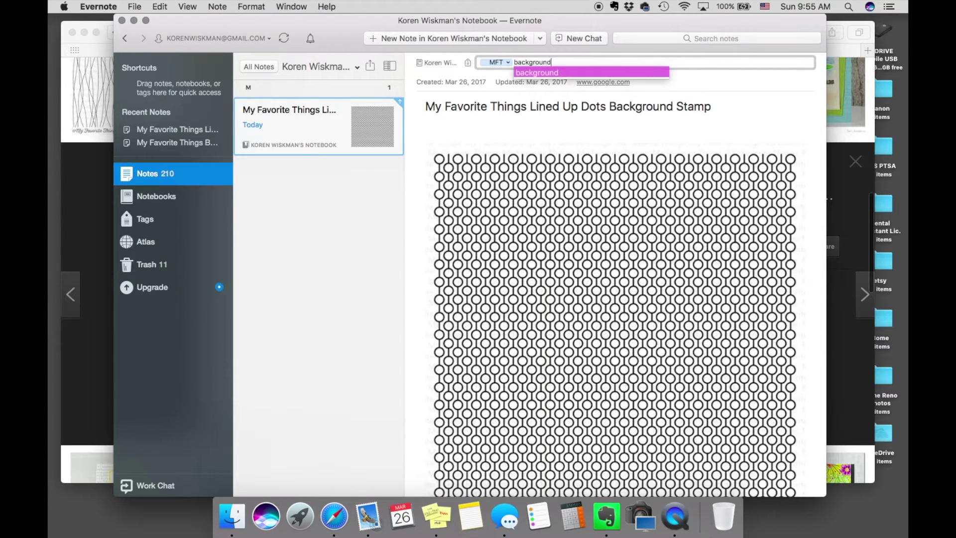
{"action": "key", "text": "Return"}
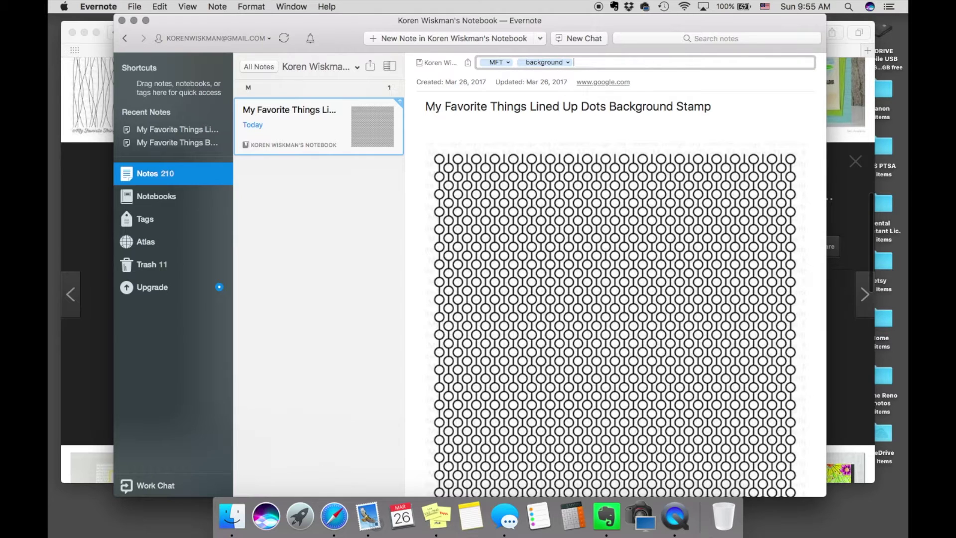
{"action": "type", "text": "Circles"}
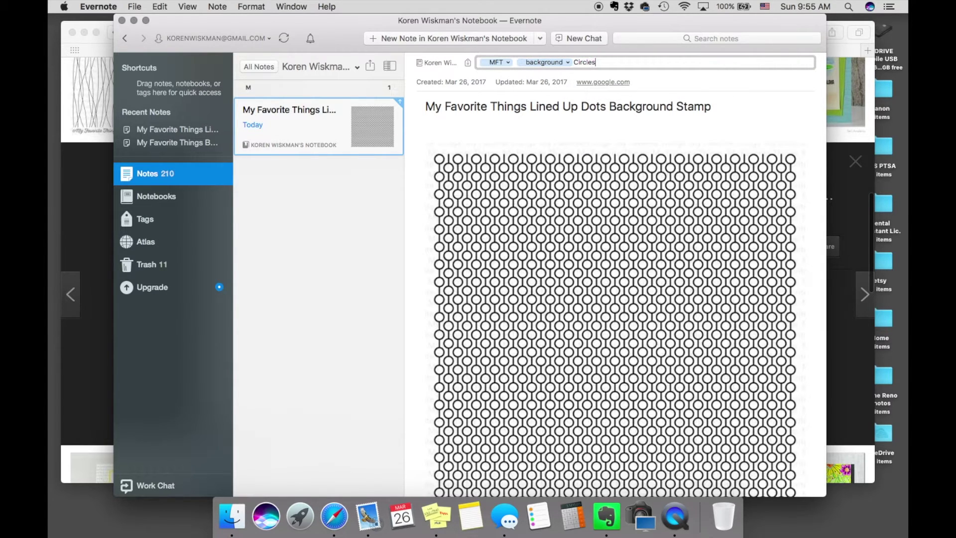
{"action": "key", "text": "Return"}
Step: Move the Lined Up Dots note into the Stamps notebook
{"action": "left_click", "coordinate": [437, 63]}
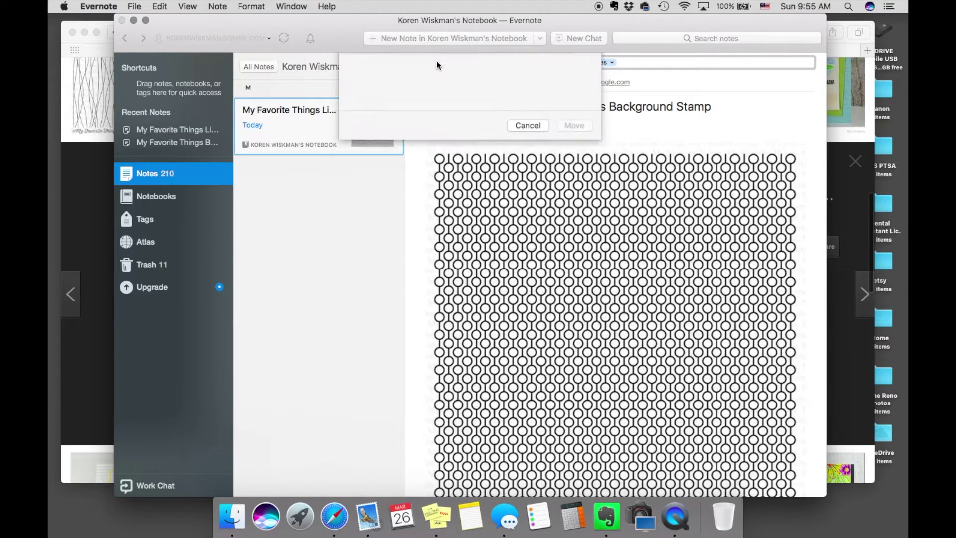
{"action": "left_click", "coordinate": [367, 162]}
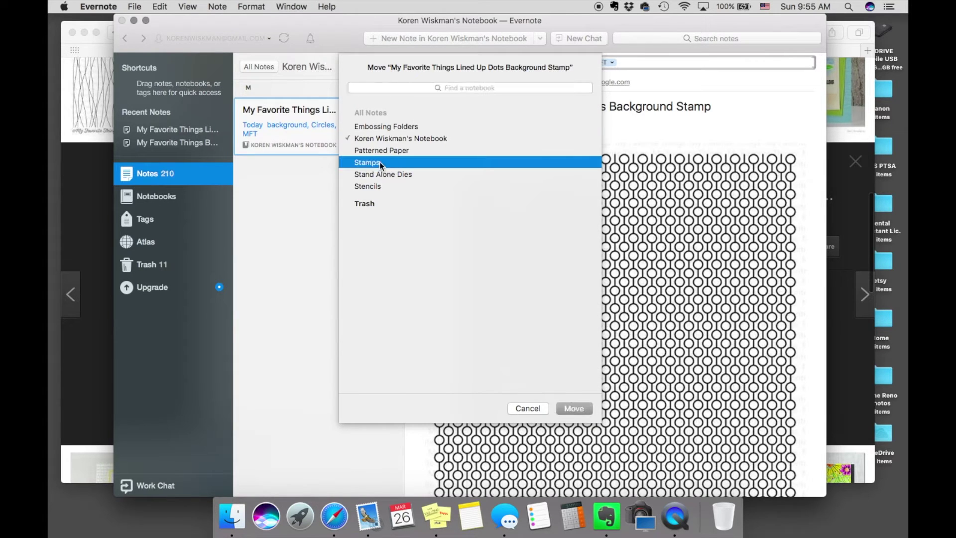
{"action": "left_click", "coordinate": [568, 409]}
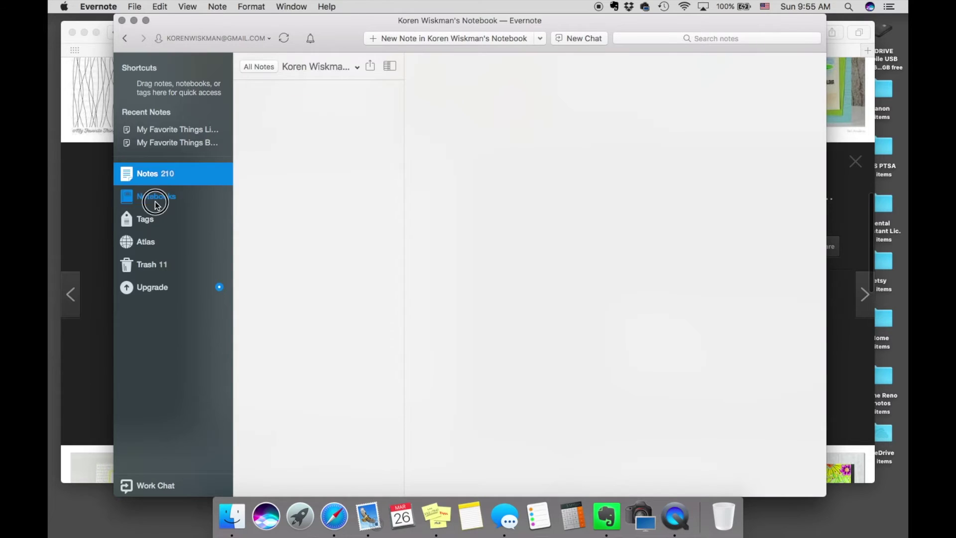
{"action": "left_click", "coordinate": [179, 195]}
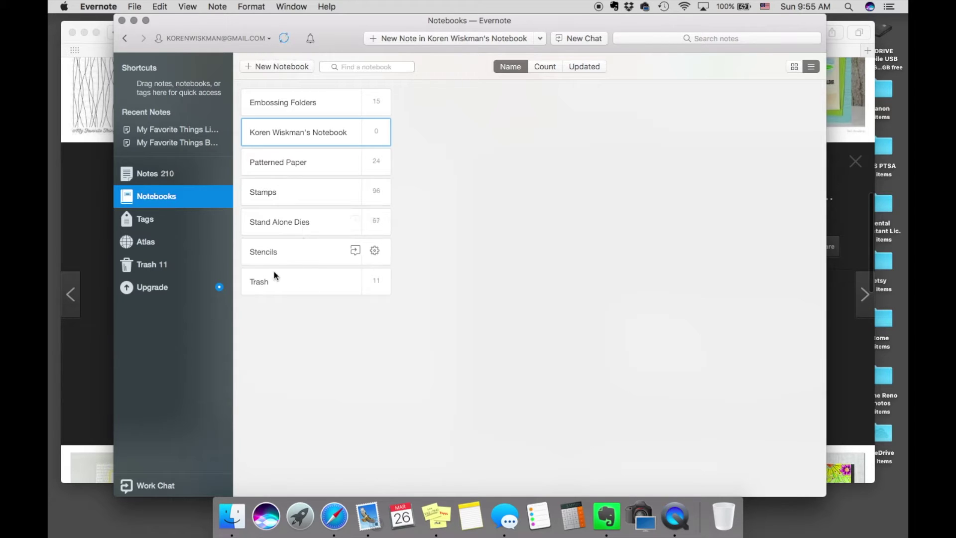
Step: Open the Stamps notebook and browse its notes from Altenew down to Paper Smooches
{"action": "double_click", "coordinate": [275, 193]}
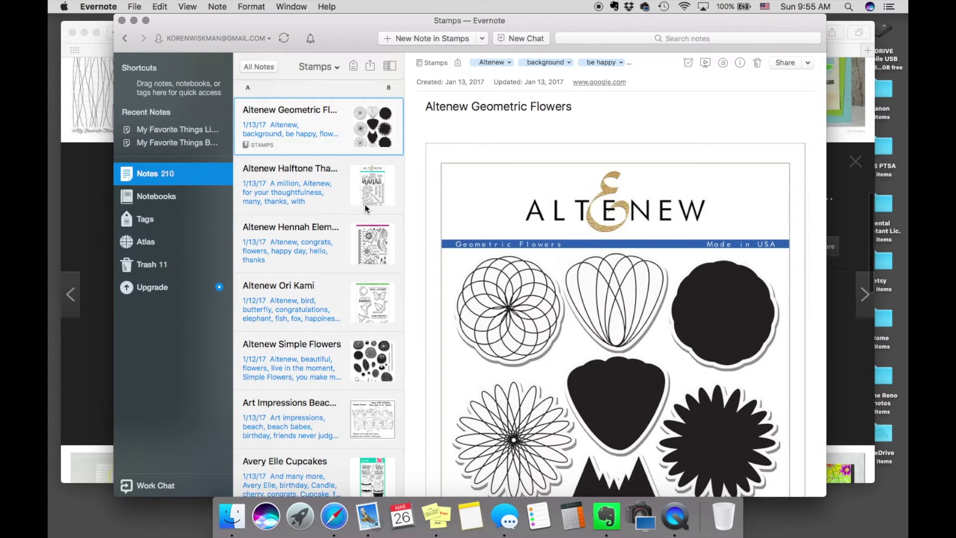
{"action": "scroll", "coordinate": [364, 204], "scroll_direction": "down", "scroll_amount": 15}
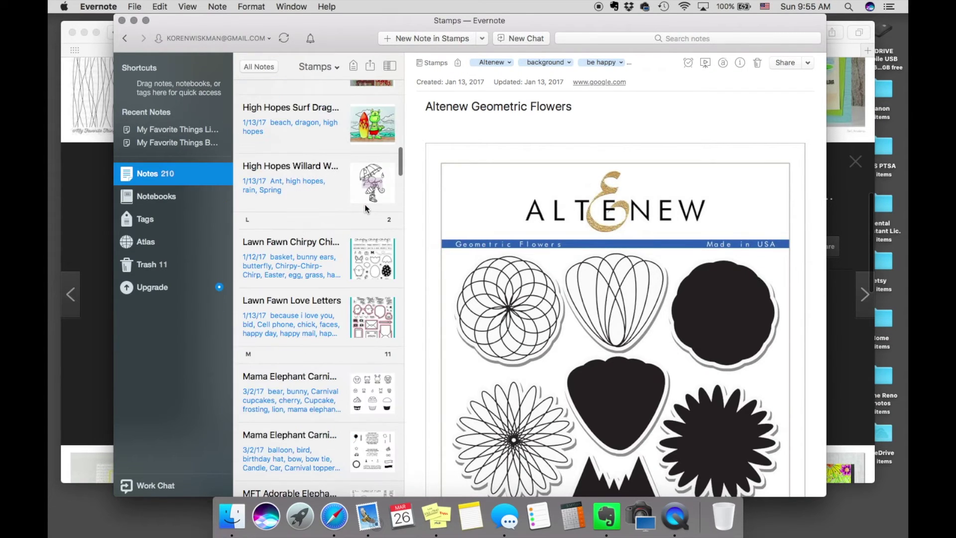
{"action": "scroll", "coordinate": [364, 205], "scroll_direction": "up", "scroll_amount": 15}
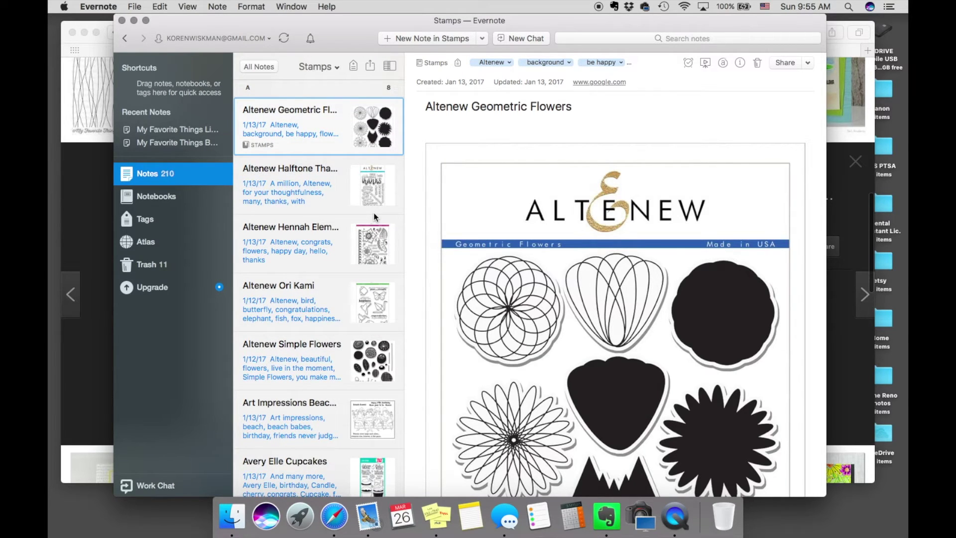
{"action": "scroll", "coordinate": [373, 213], "scroll_direction": "down", "scroll_amount": 10}
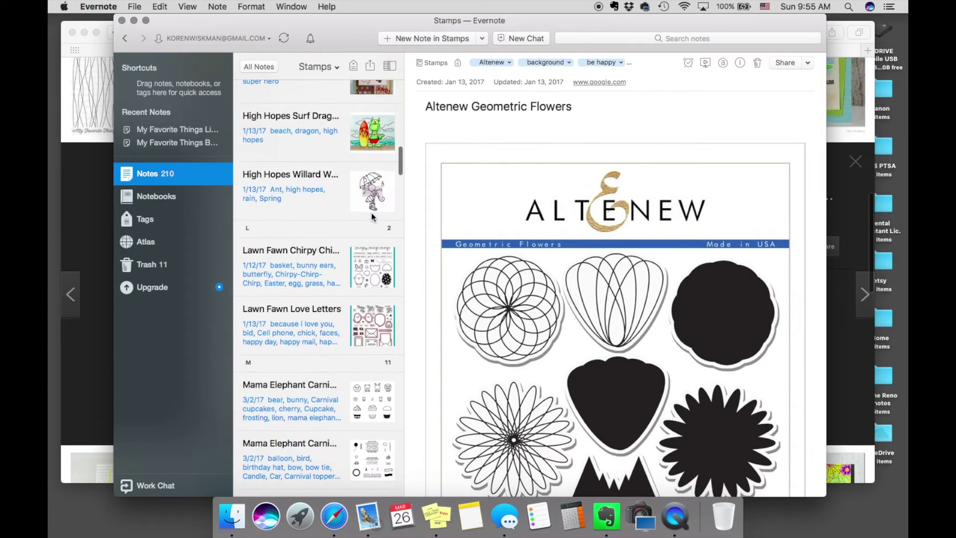
{"action": "scroll", "coordinate": [371, 214], "scroll_direction": "down", "scroll_amount": 10}
{"action": "scroll", "coordinate": [371, 214], "scroll_direction": "up", "scroll_amount": 4}
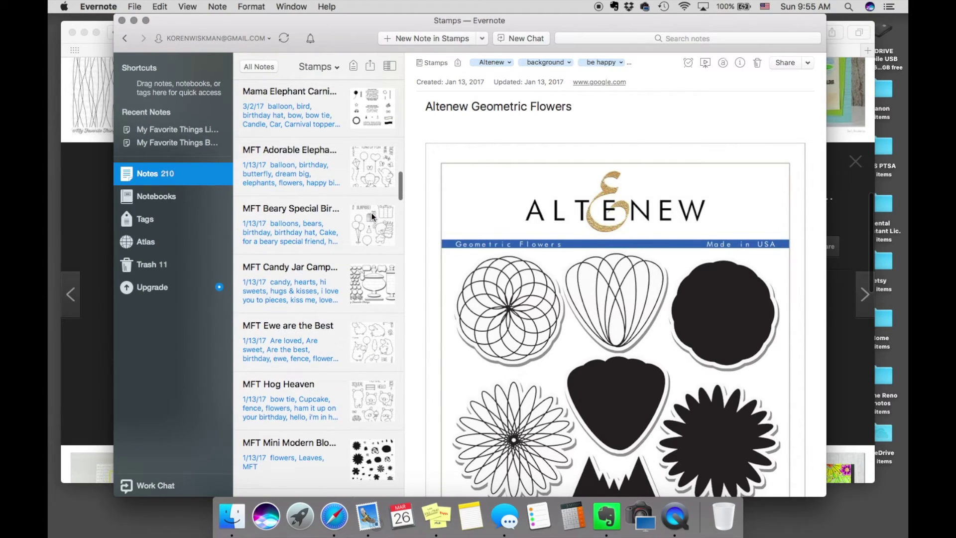
{"action": "scroll", "coordinate": [288, 127], "scroll_direction": "up", "scroll_amount": 2}
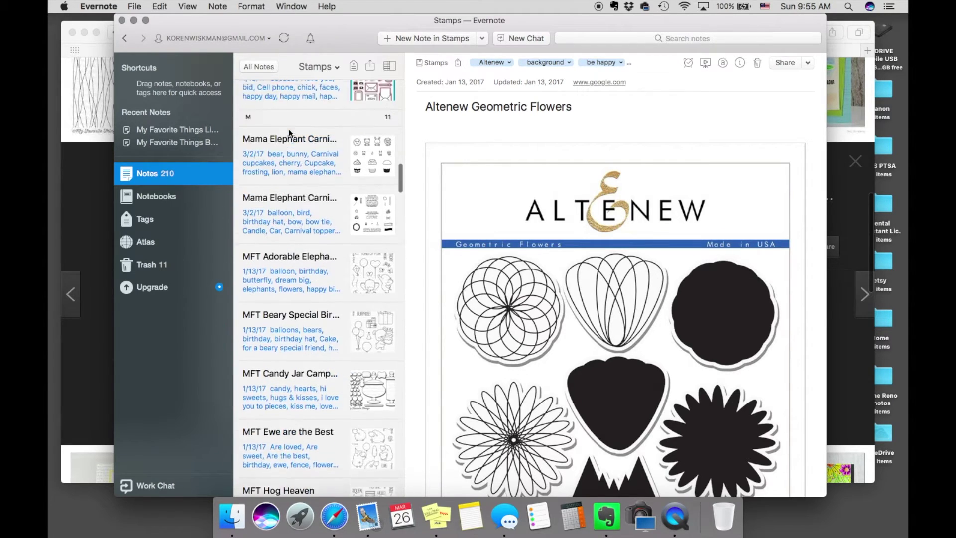
{"action": "scroll", "coordinate": [379, 423], "scroll_direction": "down", "scroll_amount": 6}
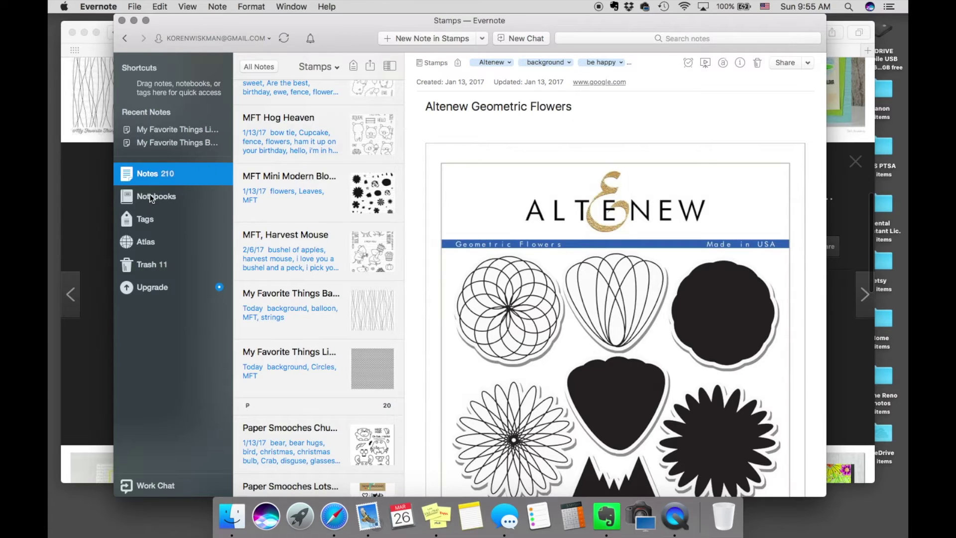
{"action": "left_click", "coordinate": [145, 221]}
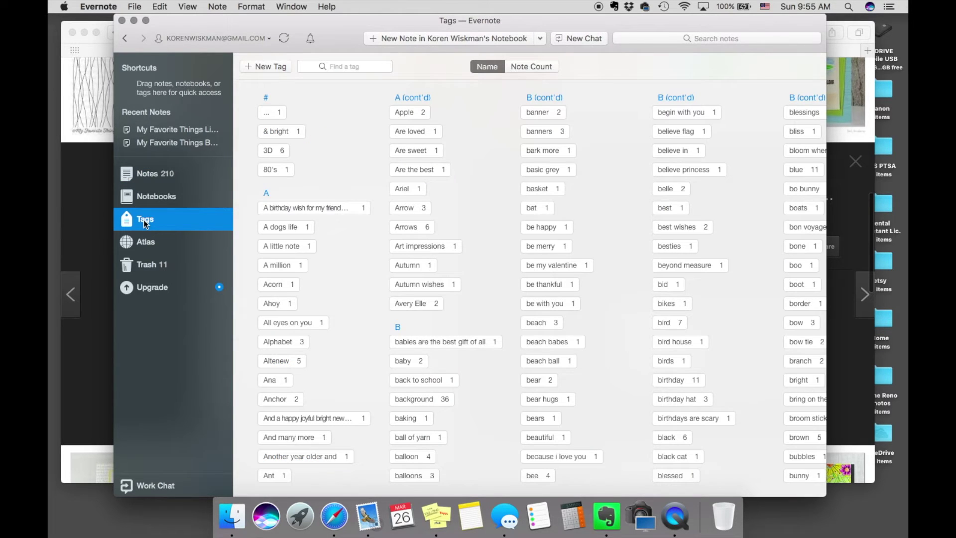
Step: Filter notes by the heart tag, listing its 11 notes
{"action": "scroll", "coordinate": [504, 208], "scroll_direction": "right", "scroll_amount": 15}
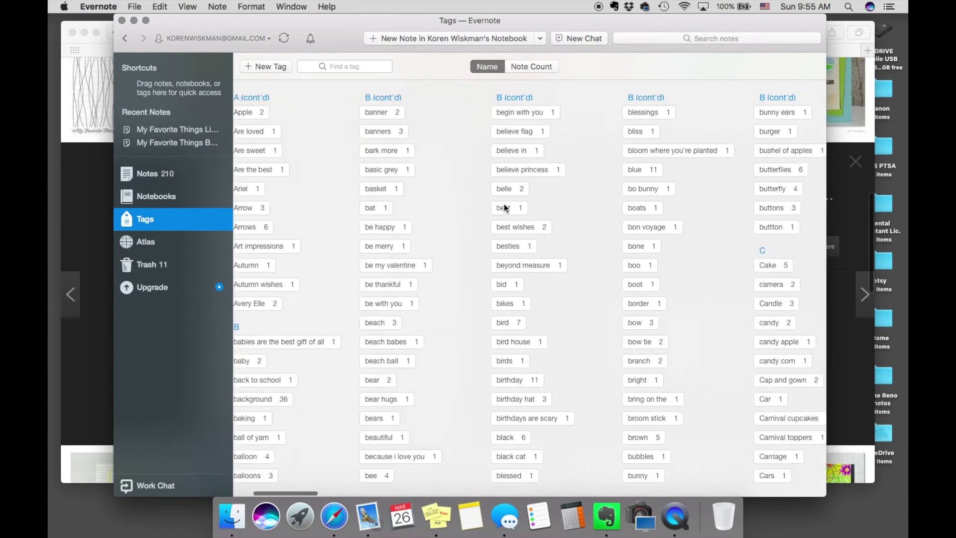
{"action": "scroll", "coordinate": [504, 208], "scroll_direction": "left", "scroll_amount": 15}
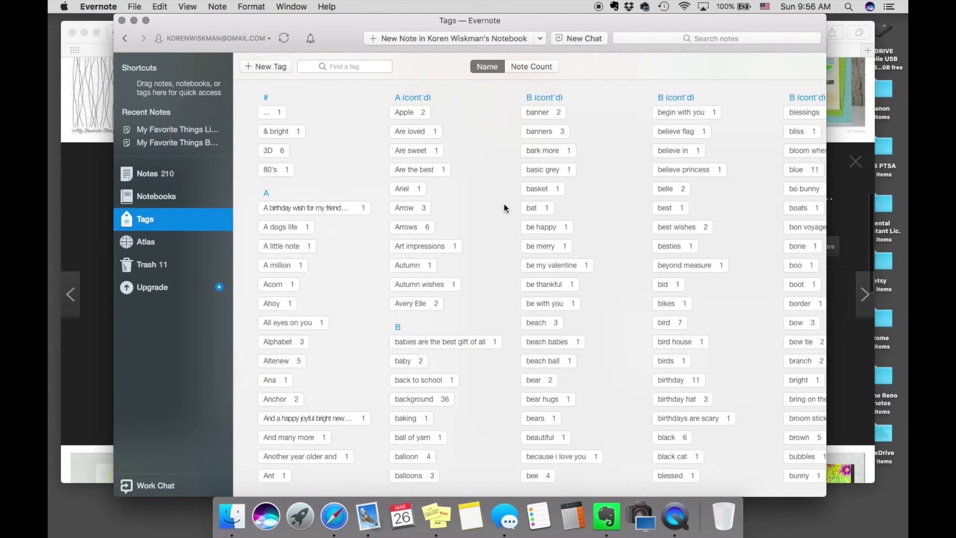
{"action": "scroll", "coordinate": [504, 208], "scroll_direction": "right", "scroll_amount": 10}
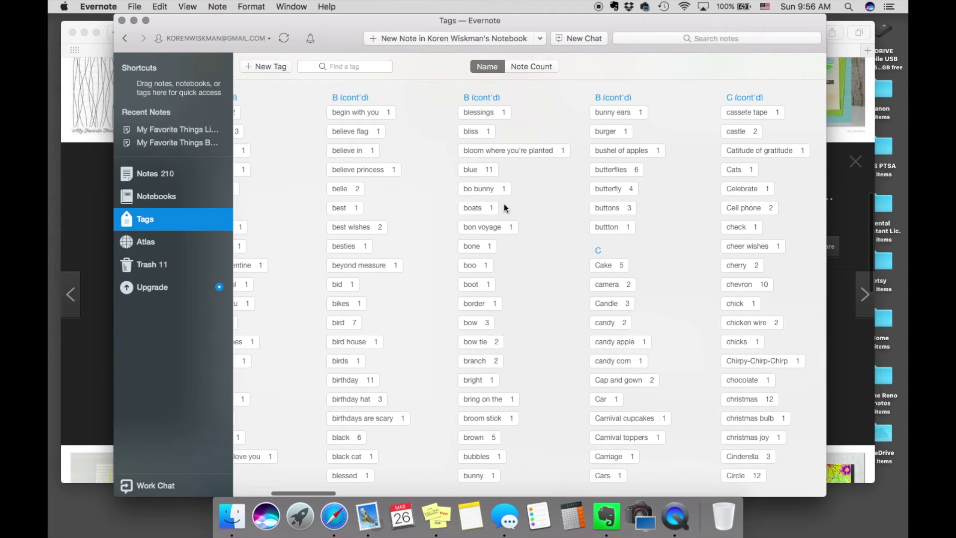
{"action": "scroll", "coordinate": [504, 208], "scroll_direction": "right", "scroll_amount": 10}
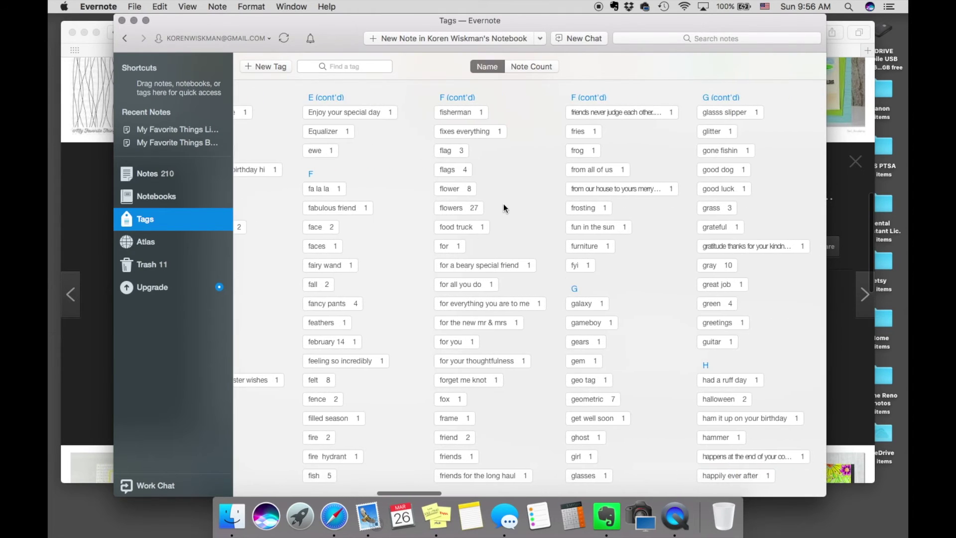
{"action": "scroll", "coordinate": [504, 208], "scroll_direction": "right", "scroll_amount": 10}
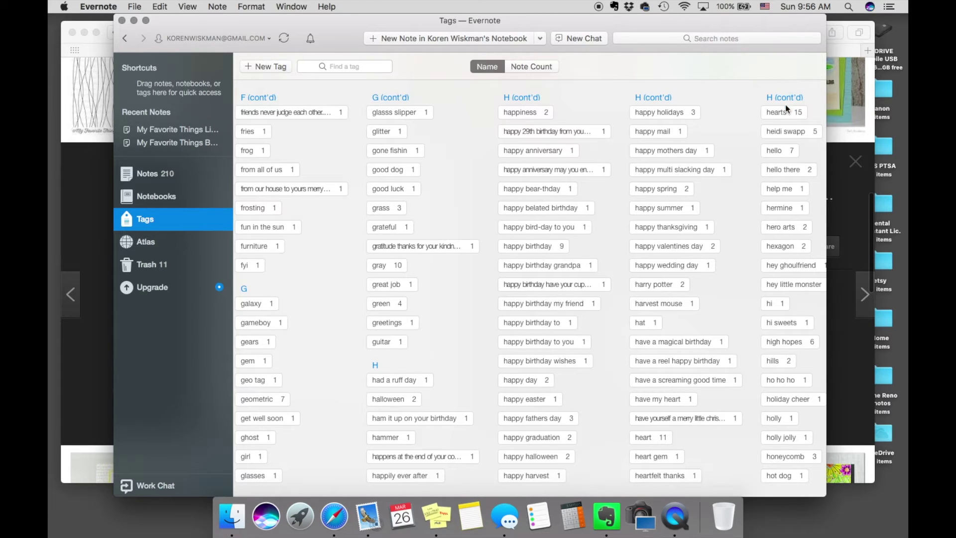
{"action": "left_click", "coordinate": [646, 438]}
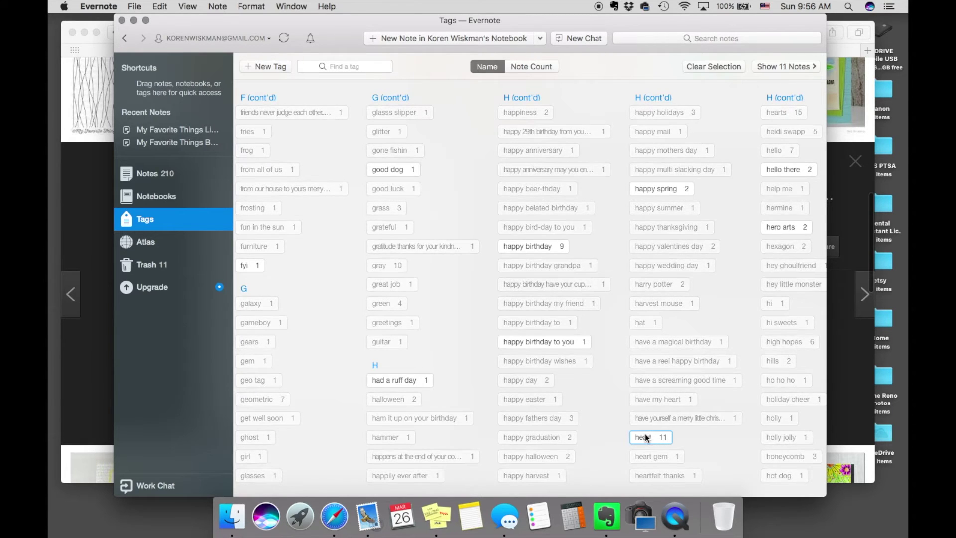
{"action": "double_click", "coordinate": [644, 437]}
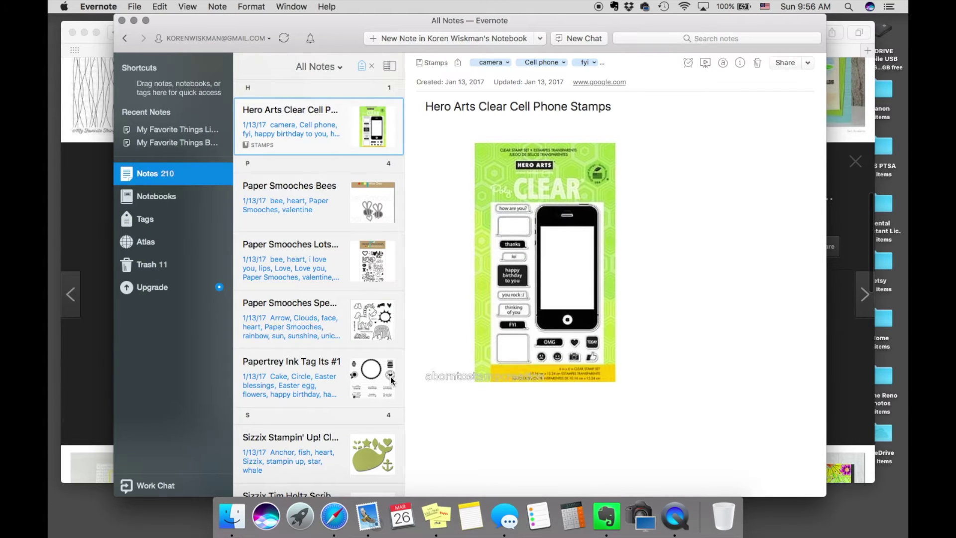
Step: View heart-tagged notes in turn: Paper Smooches Bees, Spectrum, Papertrey Ink Tag Its #1, Sizzix whale
{"action": "scroll", "coordinate": [390, 376], "scroll_direction": "down", "scroll_amount": 10}
{"action": "scroll", "coordinate": [390, 376], "scroll_direction": "up", "scroll_amount": 3}
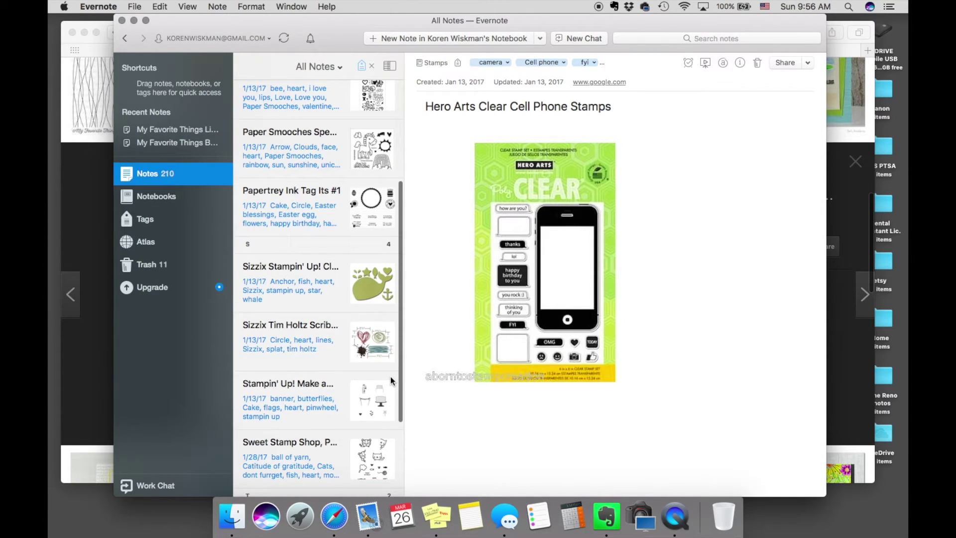
{"action": "scroll", "coordinate": [390, 376], "scroll_direction": "up", "scroll_amount": 4}
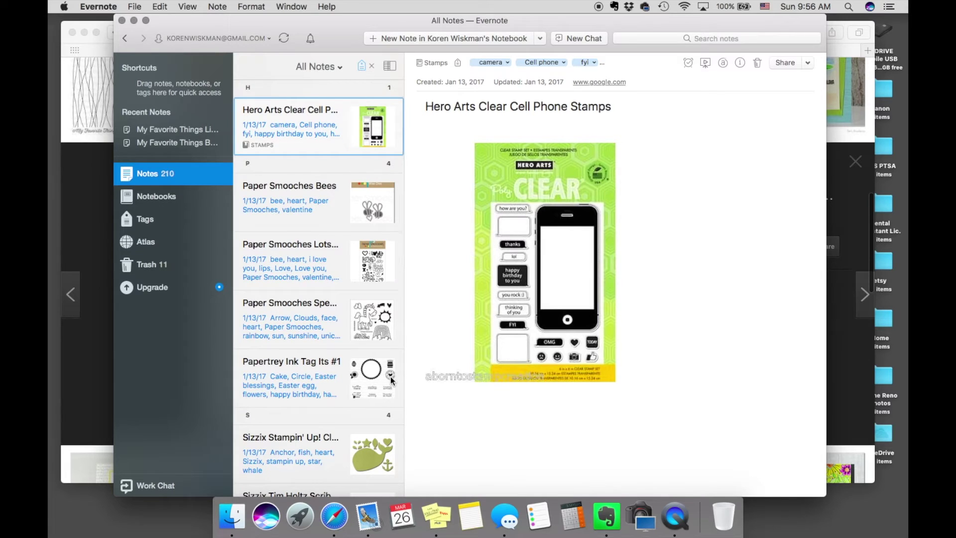
{"action": "scroll", "coordinate": [391, 379], "scroll_direction": "down", "scroll_amount": 1}
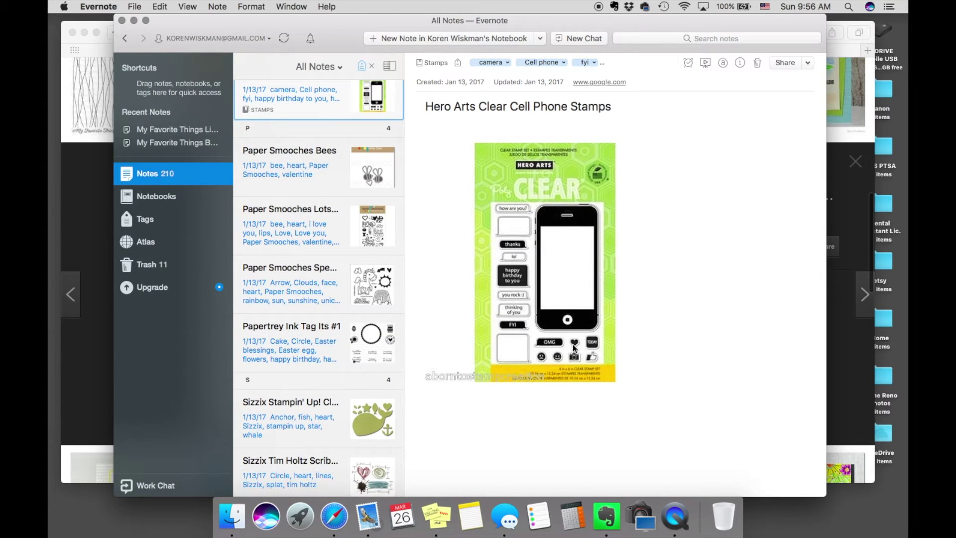
{"action": "left_click", "coordinate": [351, 185]}
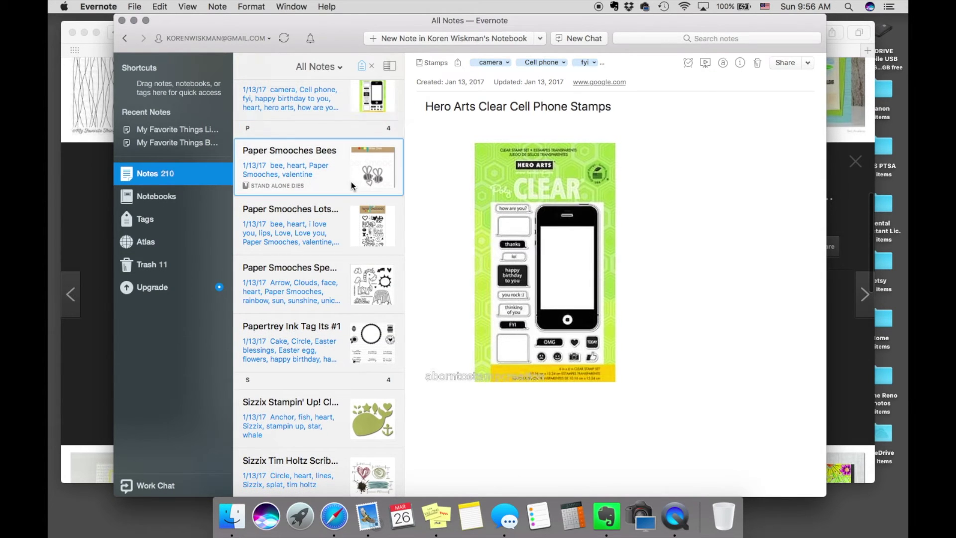
{"action": "left_click", "coordinate": [365, 244]}
{"action": "left_click", "coordinate": [363, 295]}
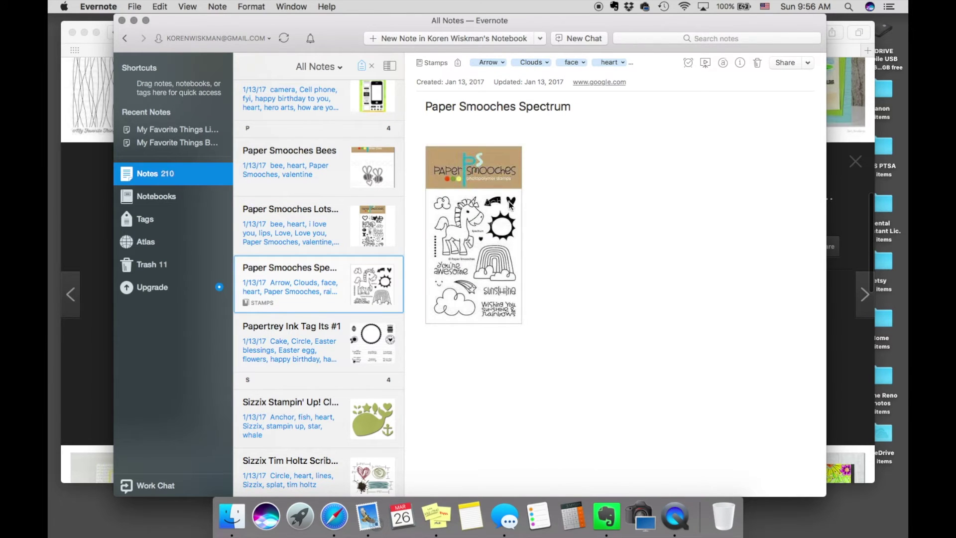
{"action": "left_click", "coordinate": [354, 340]}
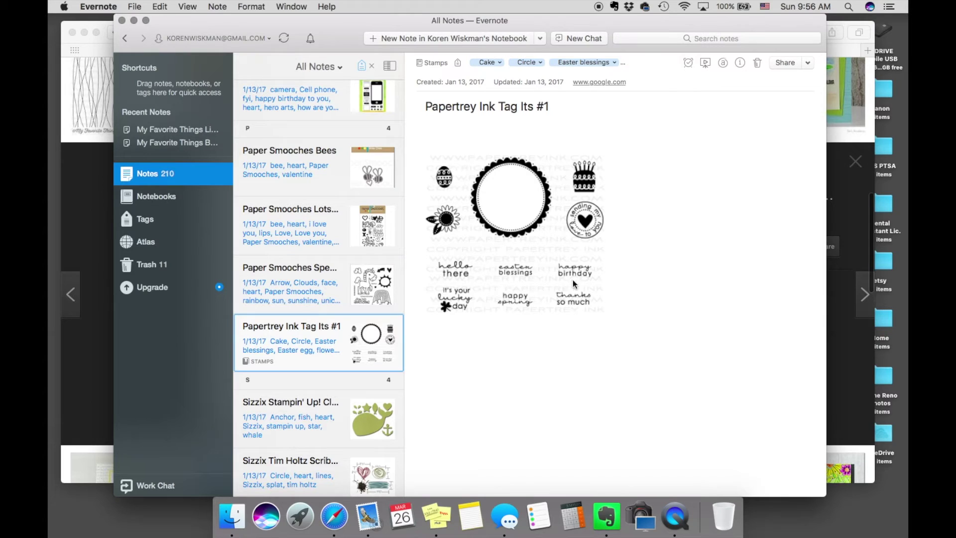
{"action": "left_click", "coordinate": [367, 414]}
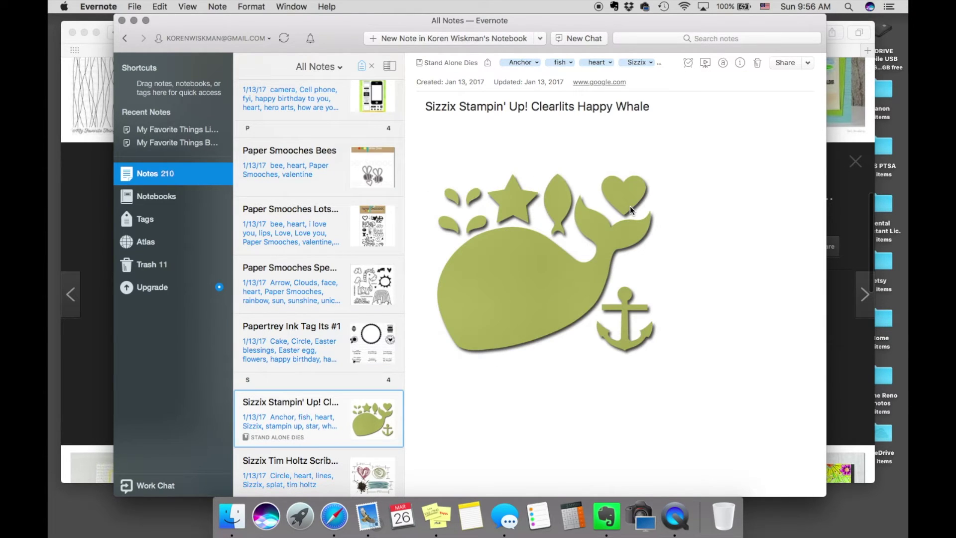
Step: Close the Evernote window and the enlarged Google image preview
{"action": "left_click", "coordinate": [155, 196]}
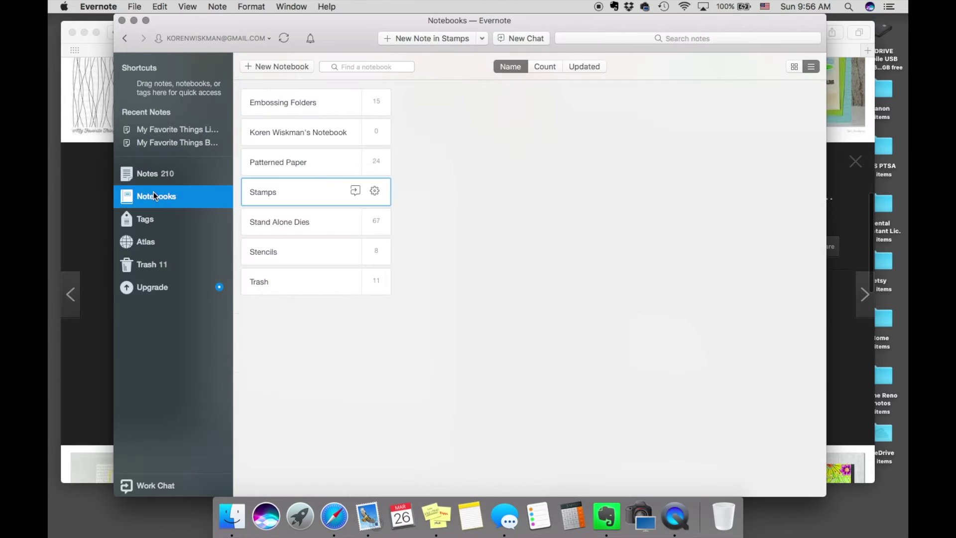
{"action": "left_click", "coordinate": [121, 21]}
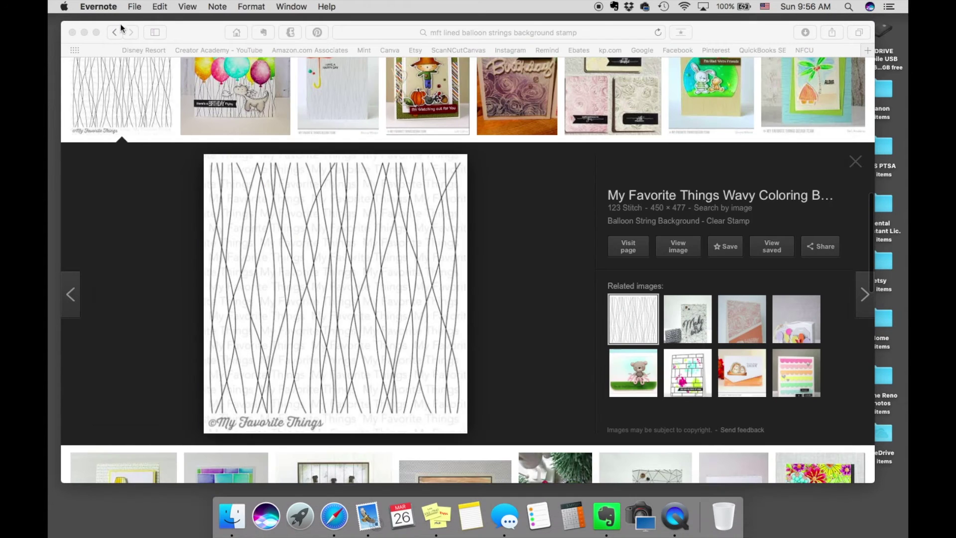
{"action": "left_click", "coordinate": [849, 158]}
{"action": "left_click", "coordinate": [851, 160]}
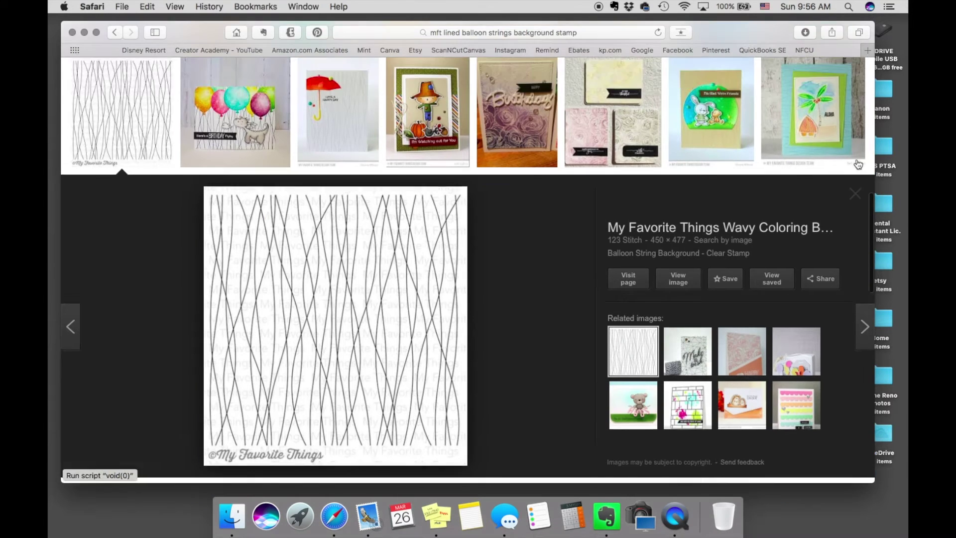
{"action": "scroll", "coordinate": [737, 325], "scroll_direction": "up", "scroll_amount": 10}
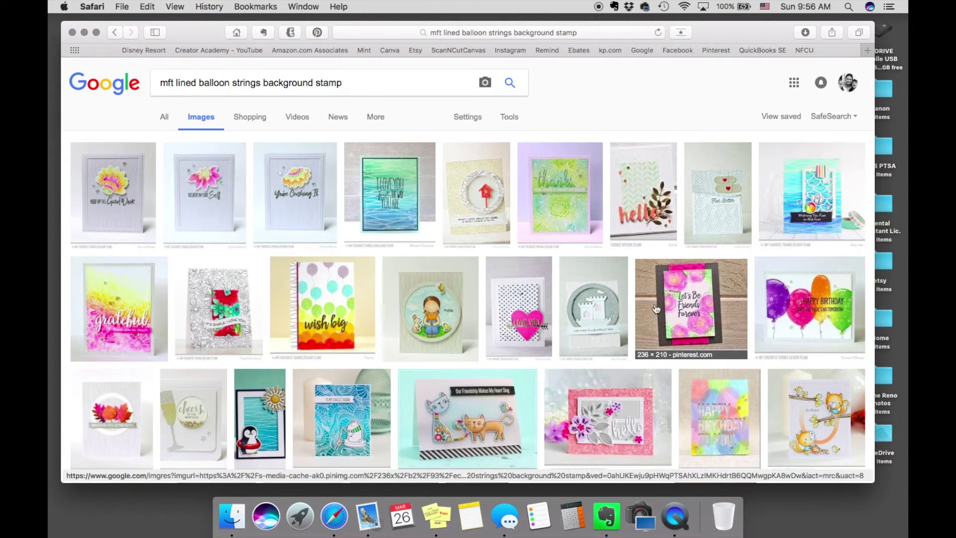
Step: Search Google Images for 'mft Lucky stamp set'
{"action": "left_click", "coordinate": [344, 83]}
{"action": "left_click_drag", "start_coordinate": [344, 83], "coordinate": [176, 83]}
{"action": "type", "text": "L"}
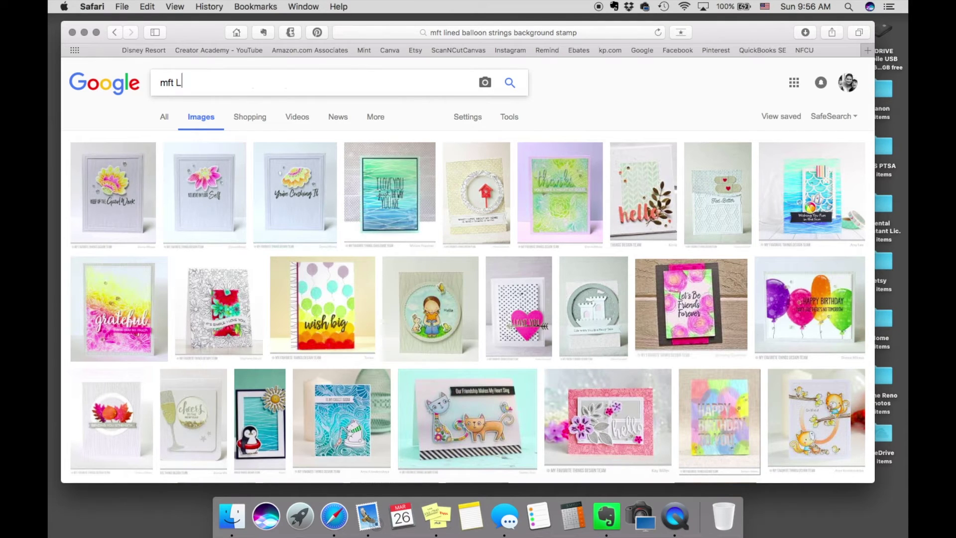
{"action": "type", "text": "ucky"}
{"action": "key", "text": "BackSpace"}
{"action": "type", "text": "ky "}
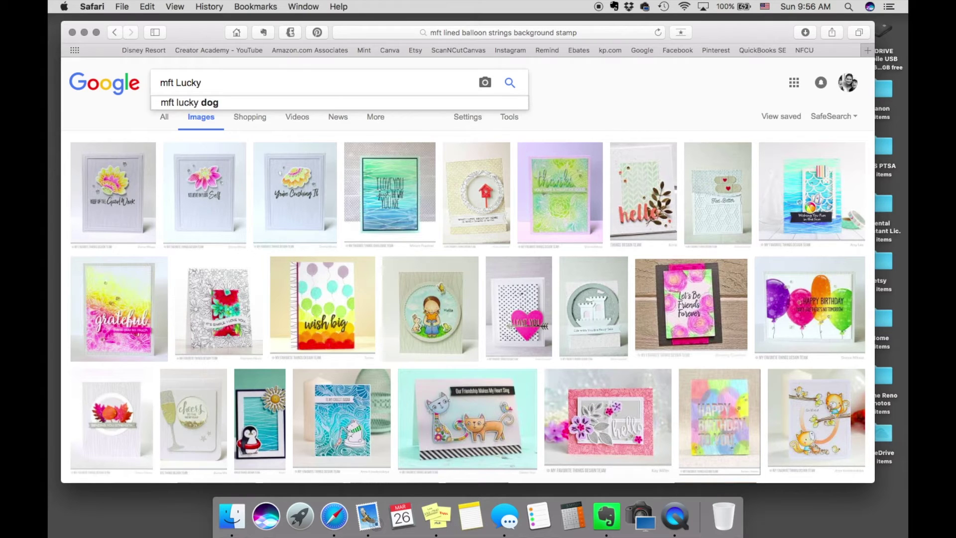
{"action": "type", "text": "stamp set"}
{"action": "key", "text": "Return"}
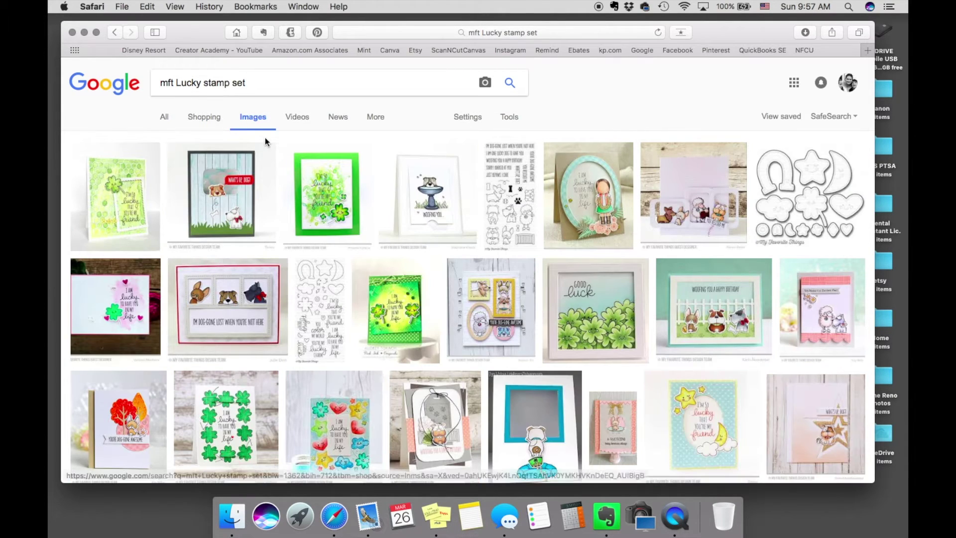
Step: Clip the Lucky die image from Google Images into Evernote
{"action": "left_click", "coordinate": [804, 192]}
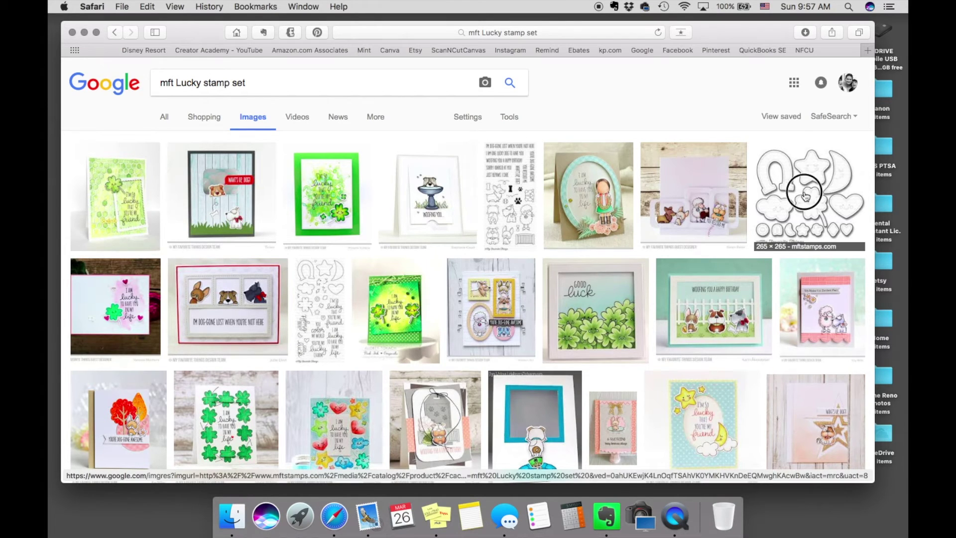
{"action": "right_click", "coordinate": [332, 264]}
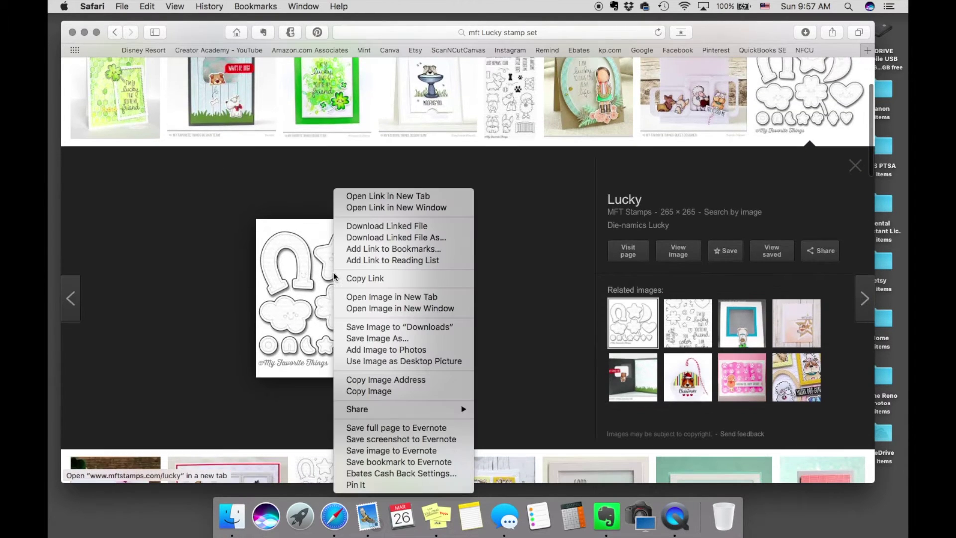
{"action": "left_click", "coordinate": [393, 450]}
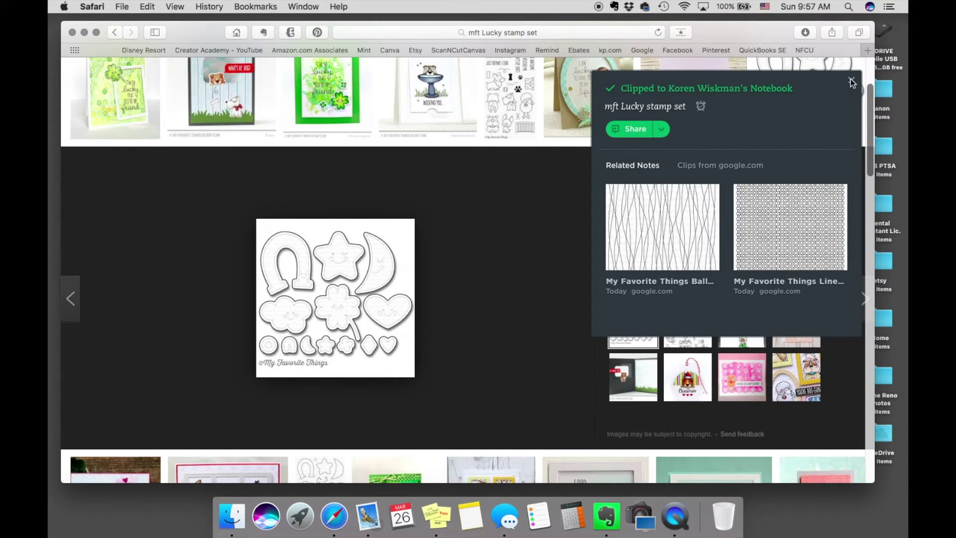
{"action": "left_click", "coordinate": [853, 82]}
{"action": "left_click", "coordinate": [855, 165]}
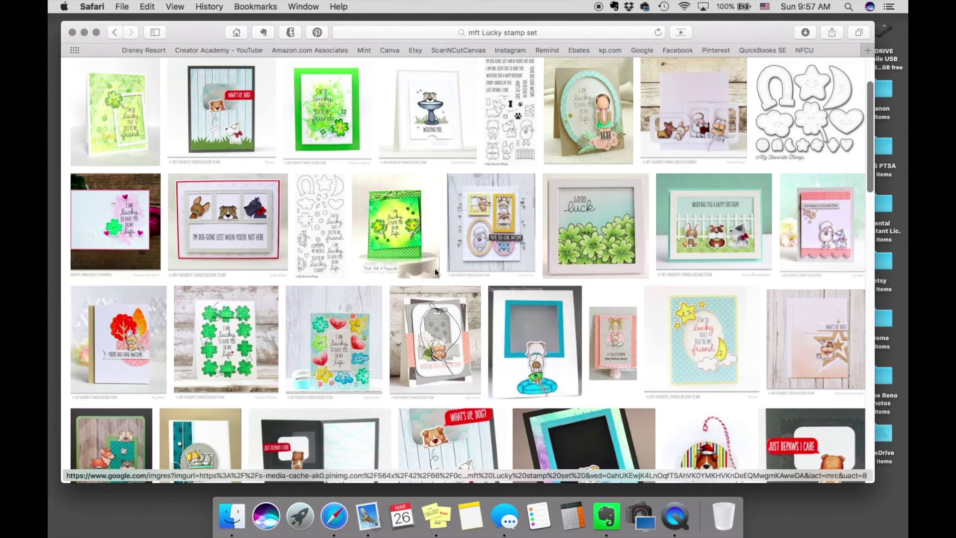
Step: Clip the Lucky stamp-set image into Evernote and bring Evernote forward
{"action": "left_click", "coordinate": [320, 213]}
{"action": "right_click", "coordinate": [346, 312]}
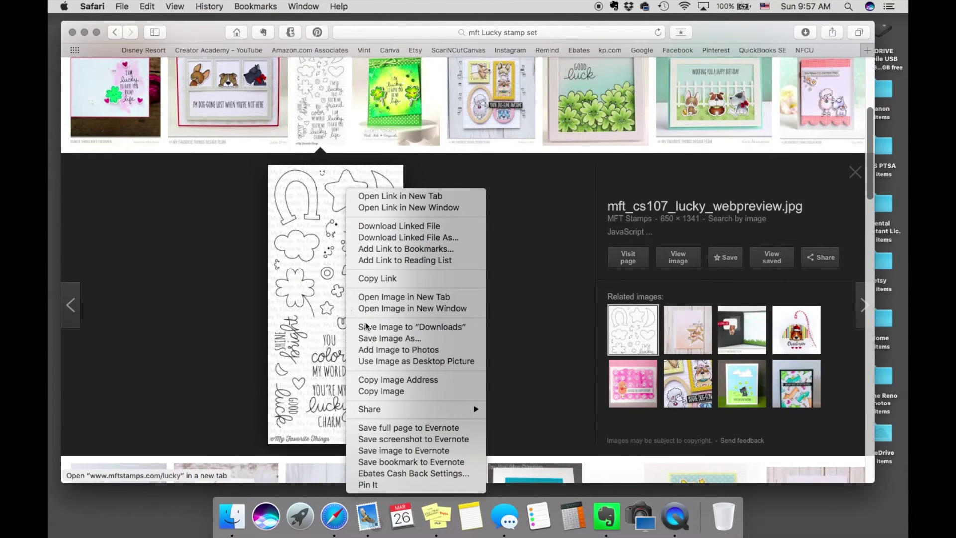
{"action": "left_click", "coordinate": [420, 450]}
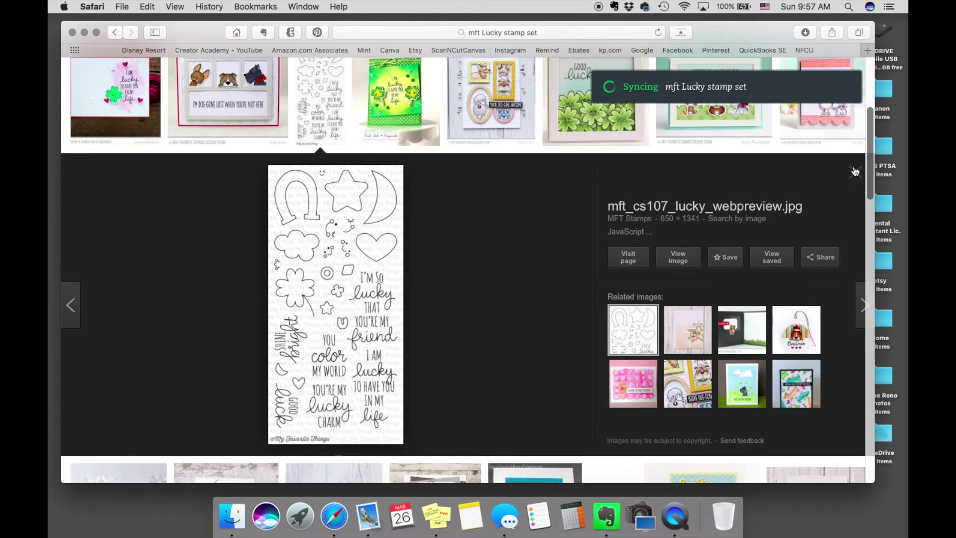
{"action": "left_click", "coordinate": [851, 81]}
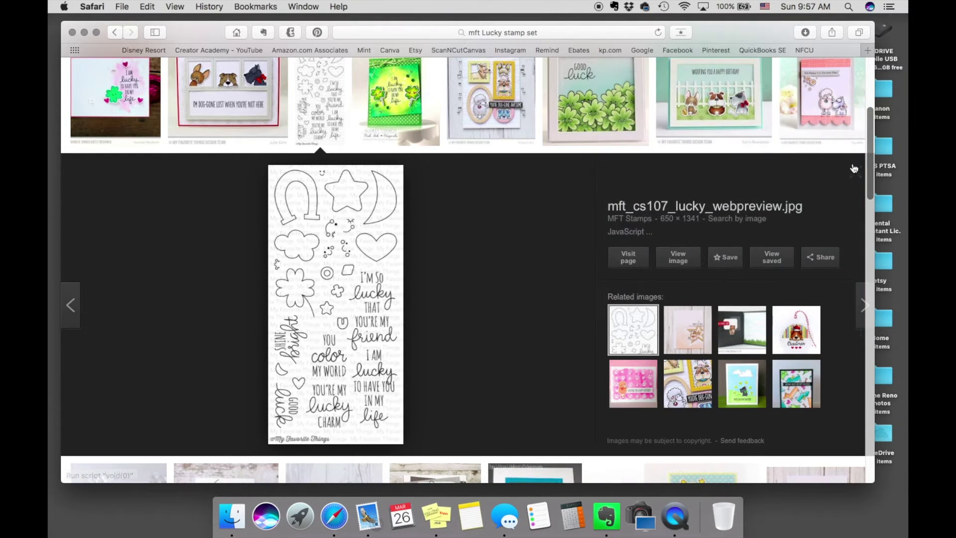
{"action": "left_click", "coordinate": [854, 169]}
{"action": "scroll", "coordinate": [579, 376], "scroll_direction": "up", "scroll_amount": 5}
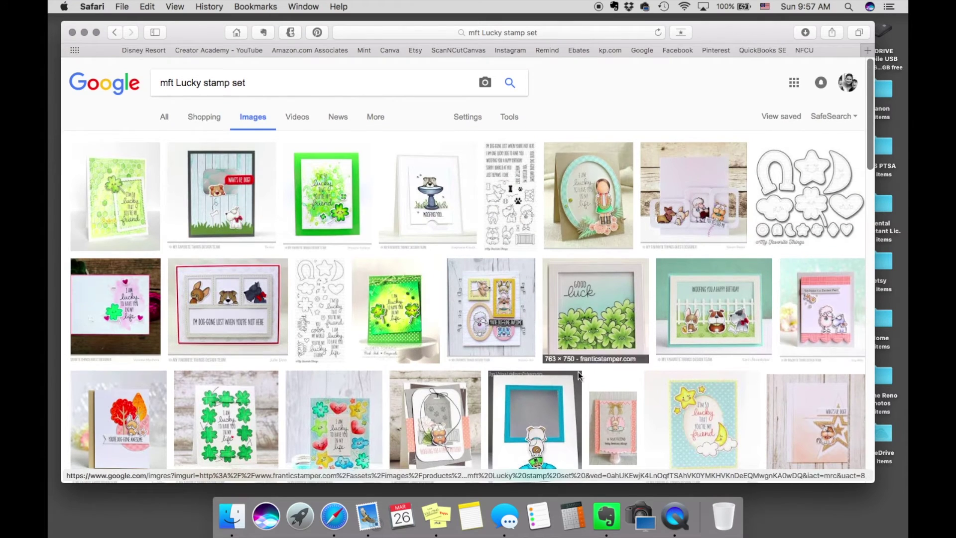
{"action": "left_click", "coordinate": [607, 514]}
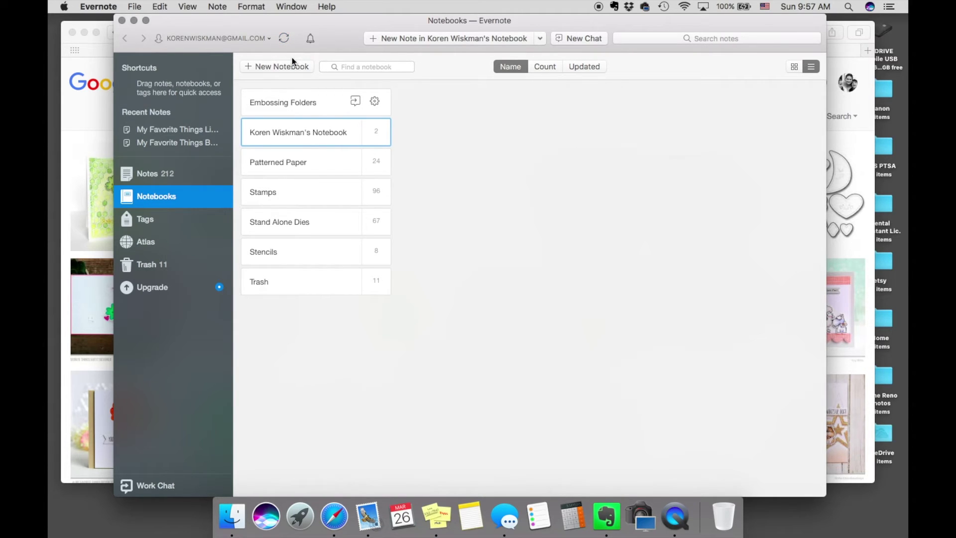
Step: Rename the clipped 'mft Lucky stamp set' note to 'My Favorite Things Lucky Stamp Set' and review its image
{"action": "left_click", "coordinate": [309, 135]}
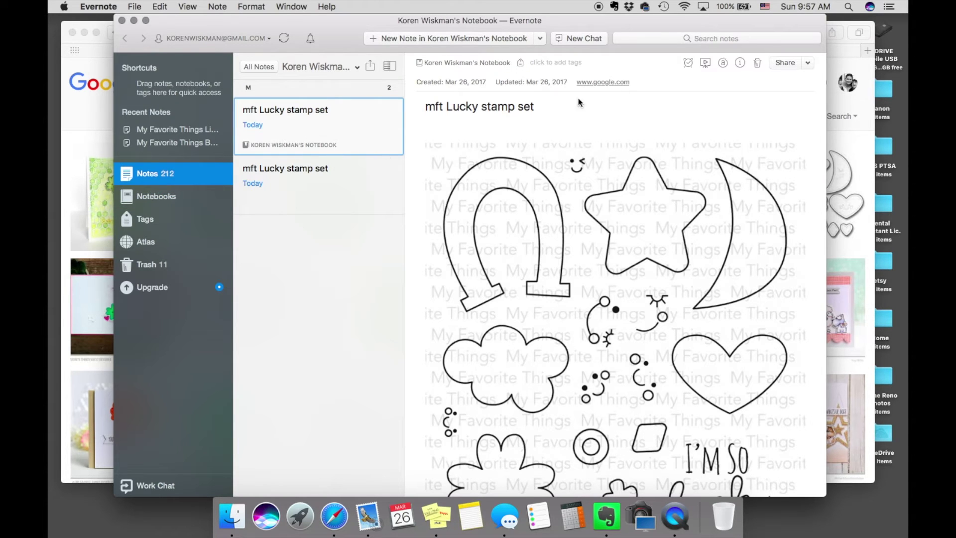
{"action": "left_click_drag", "start_coordinate": [534, 106], "coordinate": [425, 108]}
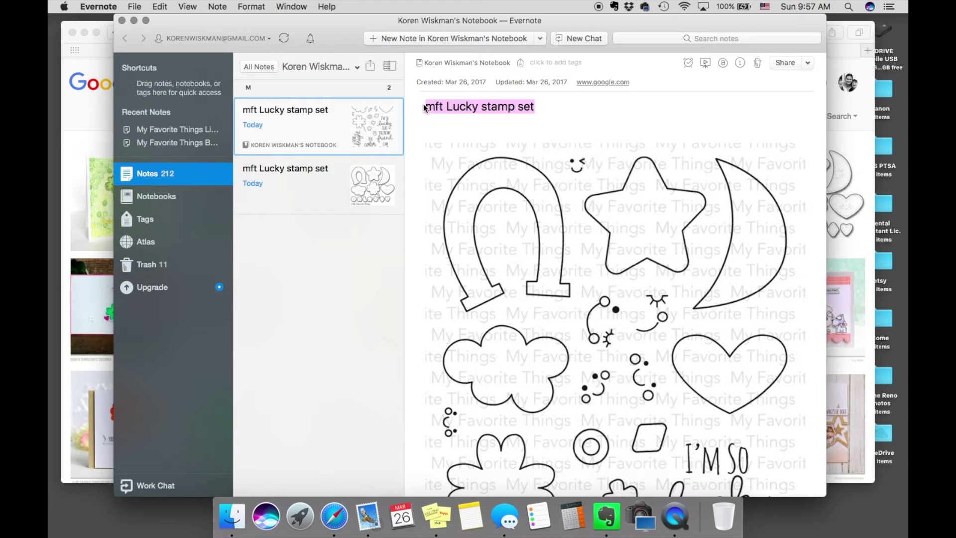
{"action": "type", "text": "My F"}
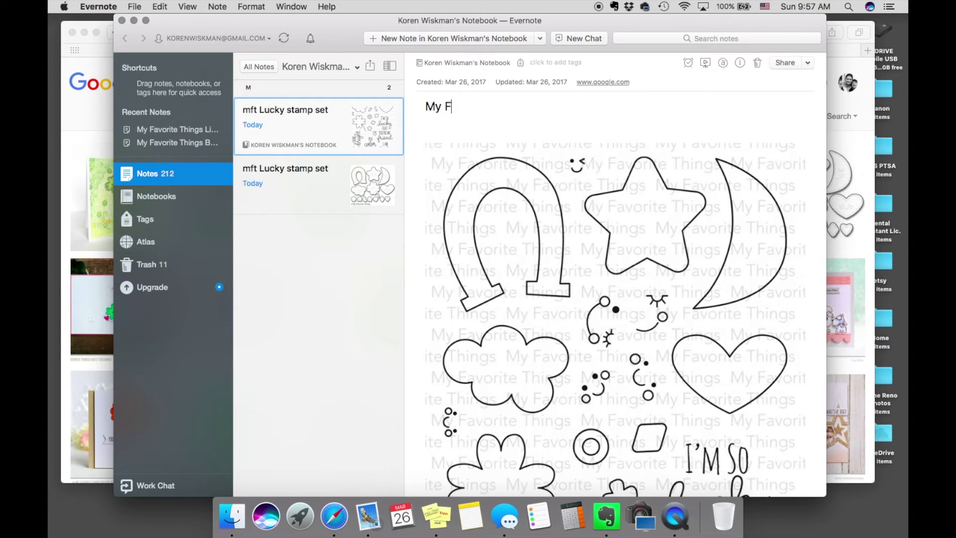
{"action": "type", "text": "avorite Things"}
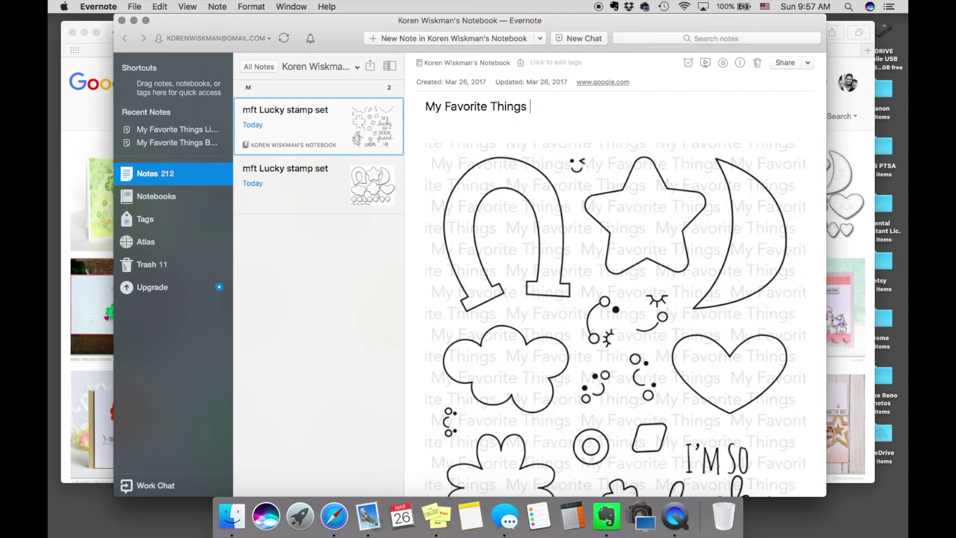
{"action": "type", "text": " Lucky Stamp Set"}
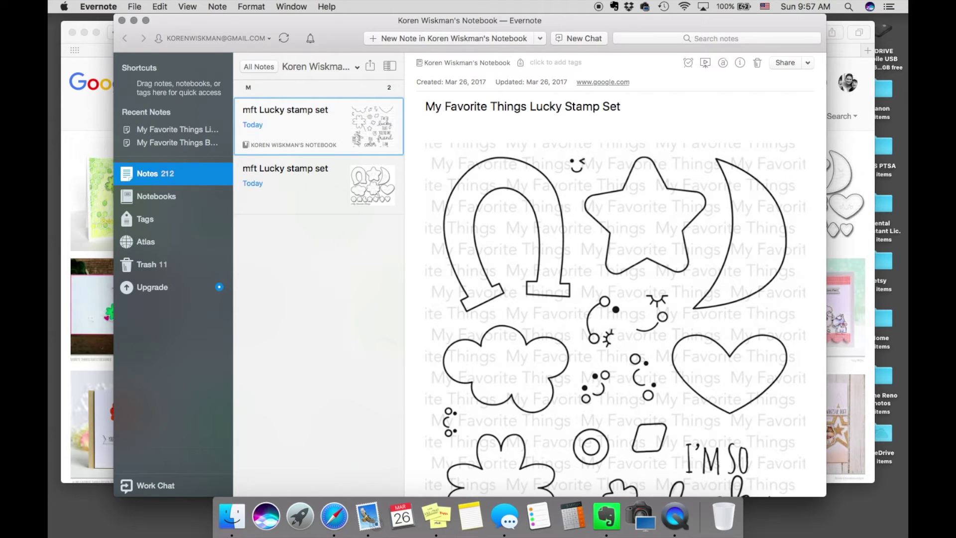
{"action": "scroll", "coordinate": [642, 257], "scroll_direction": "down", "scroll_amount": 4}
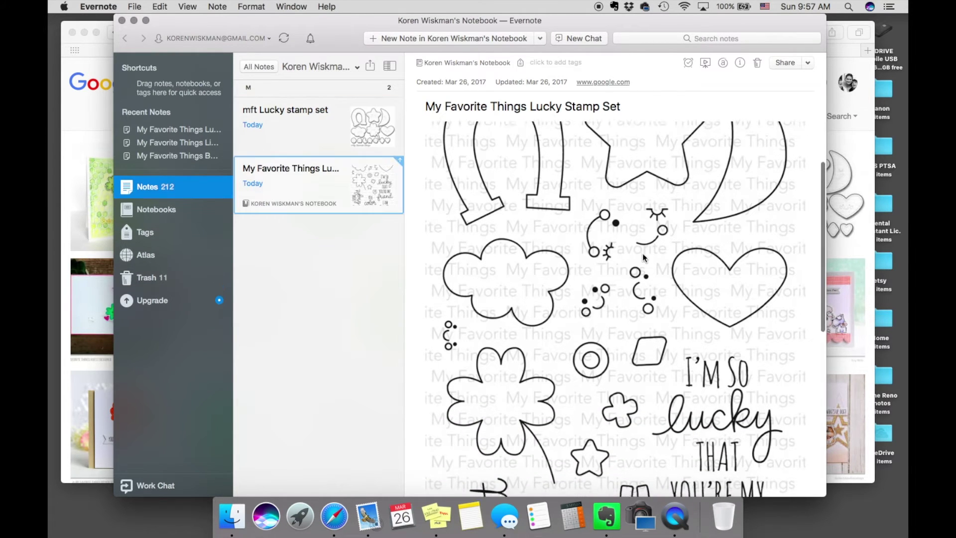
{"action": "scroll", "coordinate": [643, 253], "scroll_direction": "down", "scroll_amount": 4}
{"action": "scroll", "coordinate": [642, 253], "scroll_direction": "down", "scroll_amount": 9}
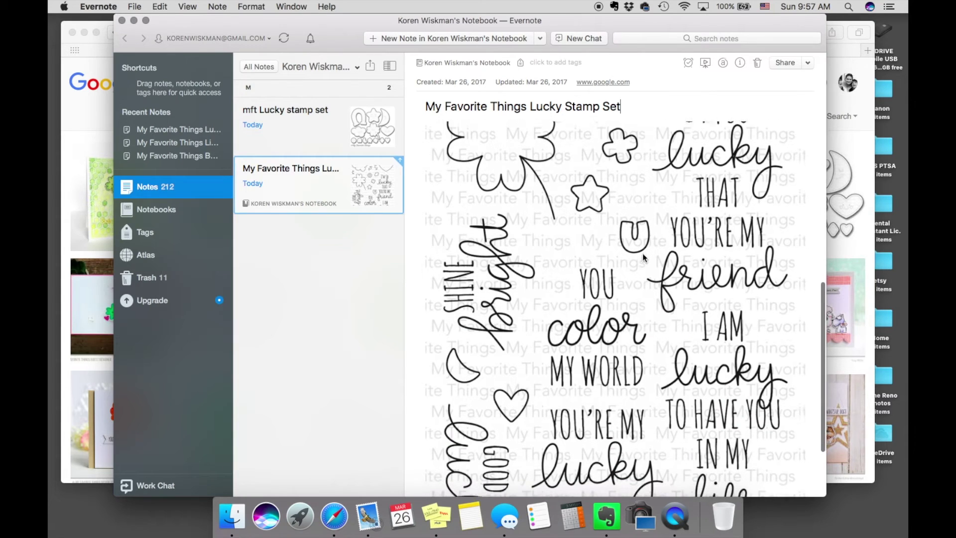
{"action": "scroll", "coordinate": [643, 257], "scroll_direction": "down", "scroll_amount": 10}
{"action": "scroll", "coordinate": [643, 257], "scroll_direction": "up", "scroll_amount": 20}
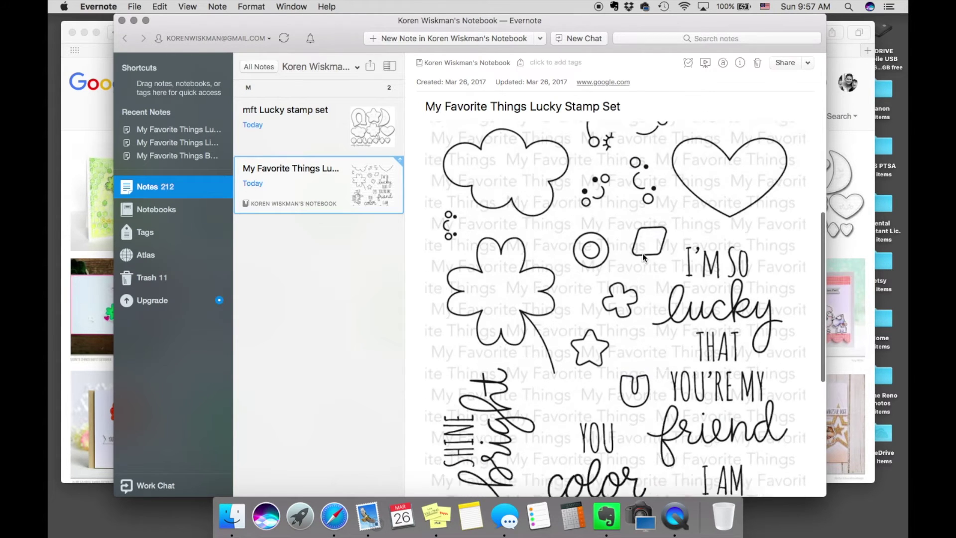
{"action": "scroll", "coordinate": [642, 253], "scroll_direction": "up", "scroll_amount": 4}
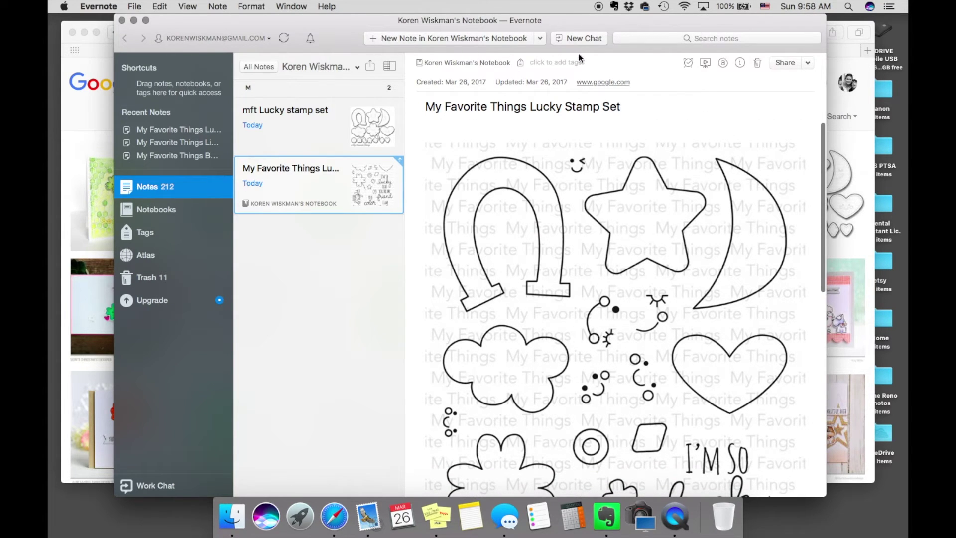
{"action": "left_click", "coordinate": [579, 62]}
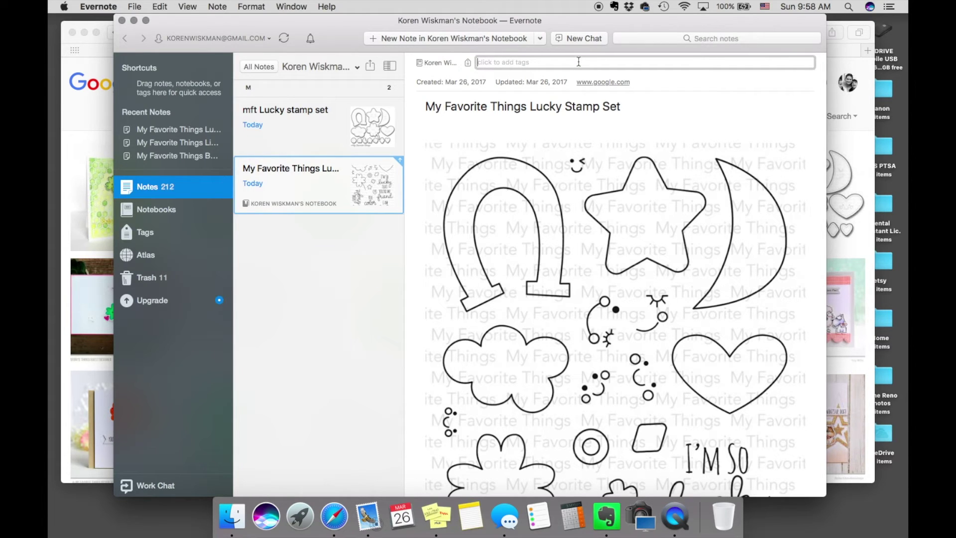
Step: Tag the note MFT, horseshoe, star, moon and heart
{"action": "type", "text": "m"}
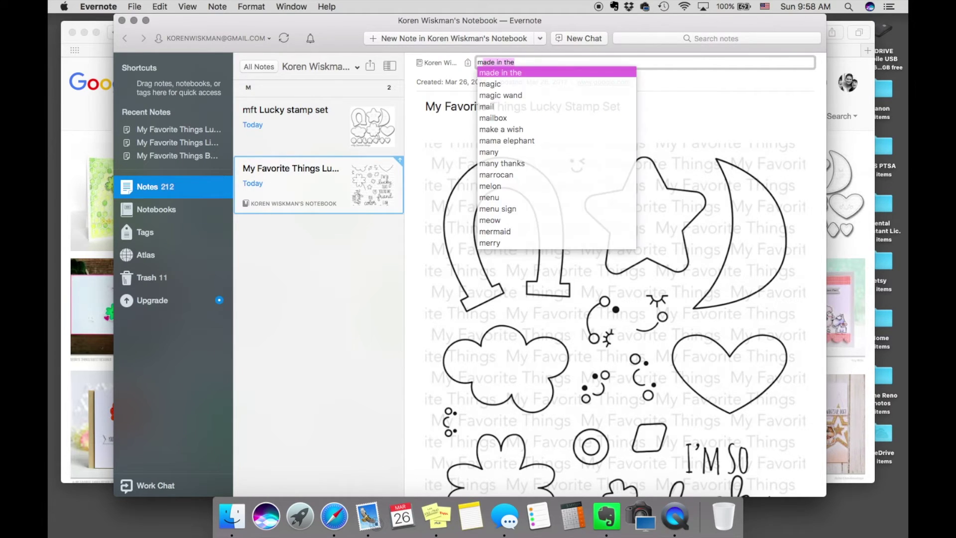
{"action": "key", "text": "BackSpace"}
{"action": "key", "text": "BackSpace"}
{"action": "type", "text": "MFT"}
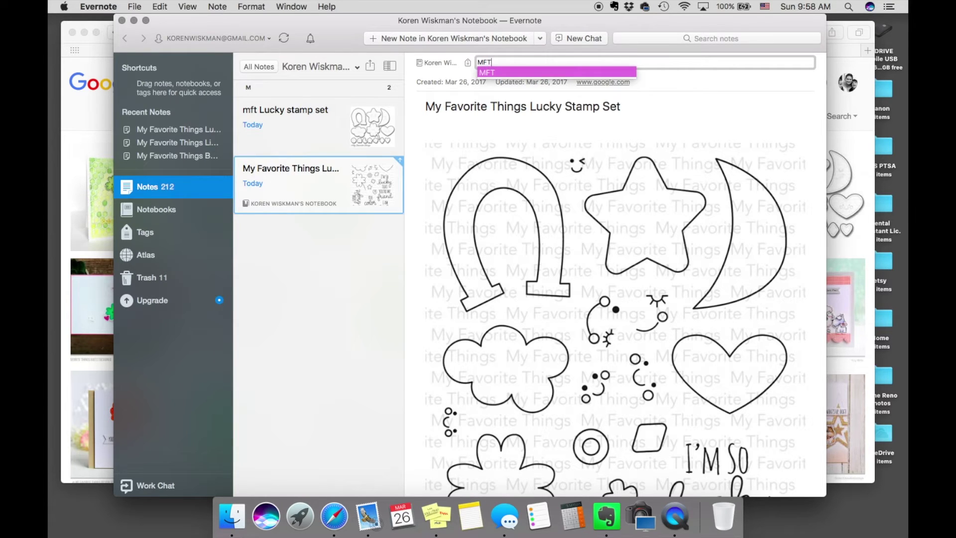
{"action": "key", "text": "Return"}
{"action": "type", "text": "hor"}
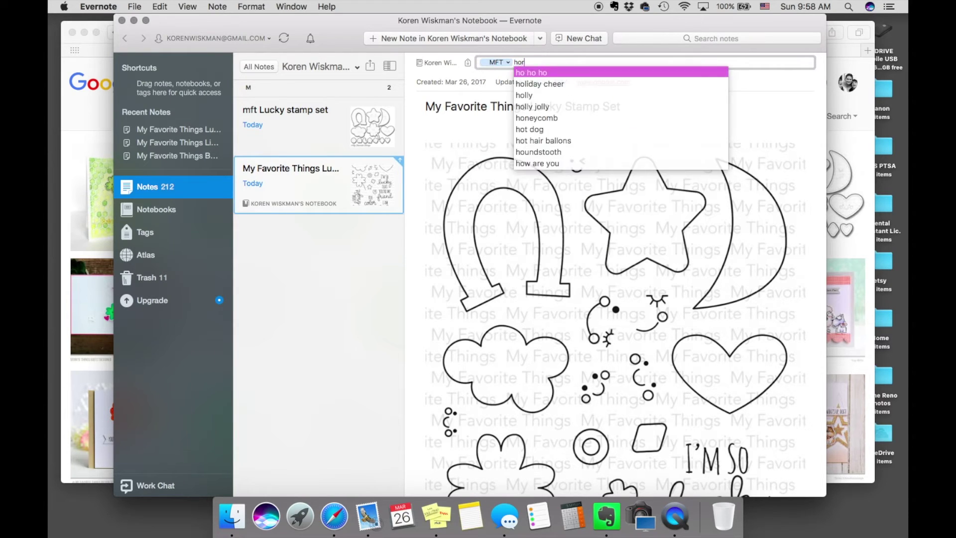
{"action": "type", "text": "seshoe"}
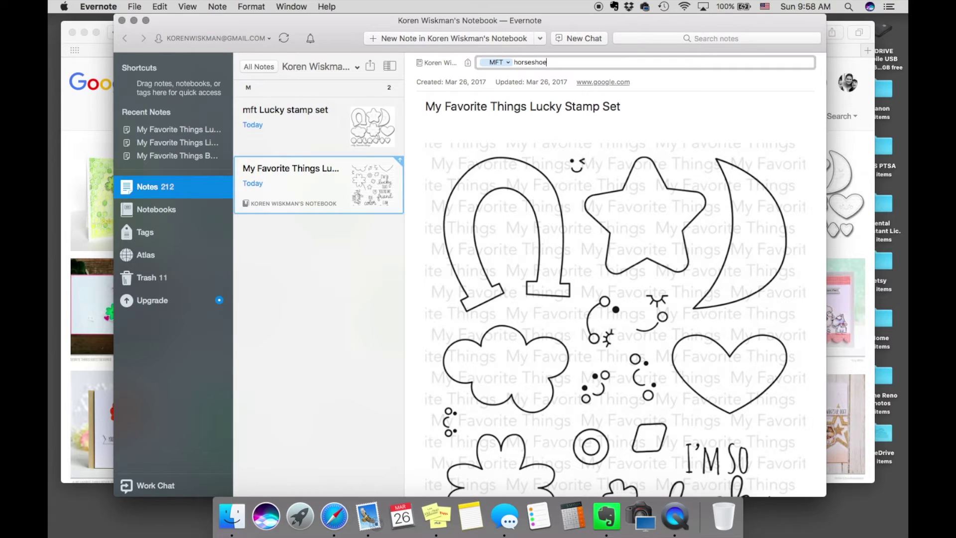
{"action": "key", "text": "Return"}
{"action": "type", "text": "star"}
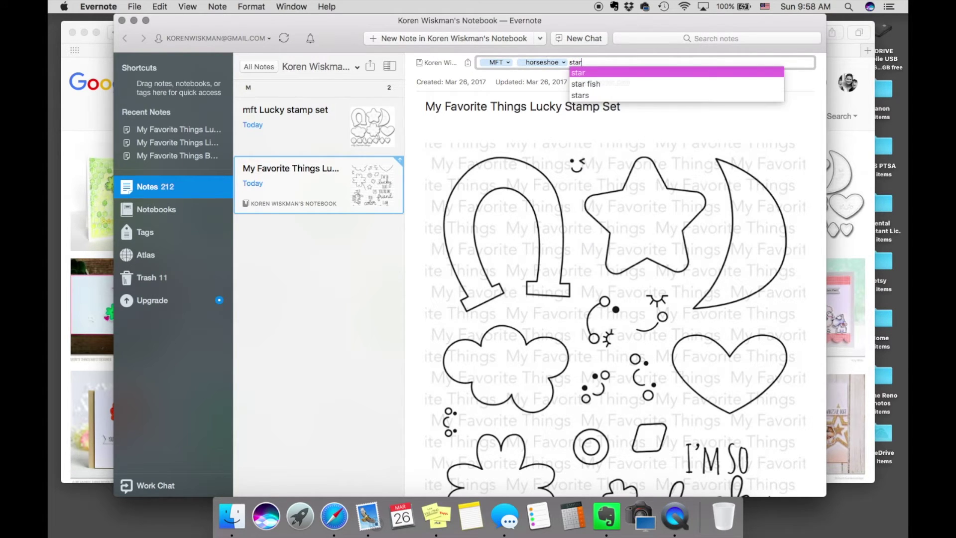
{"action": "key", "text": "Return"}
{"action": "type", "text": "moon"}
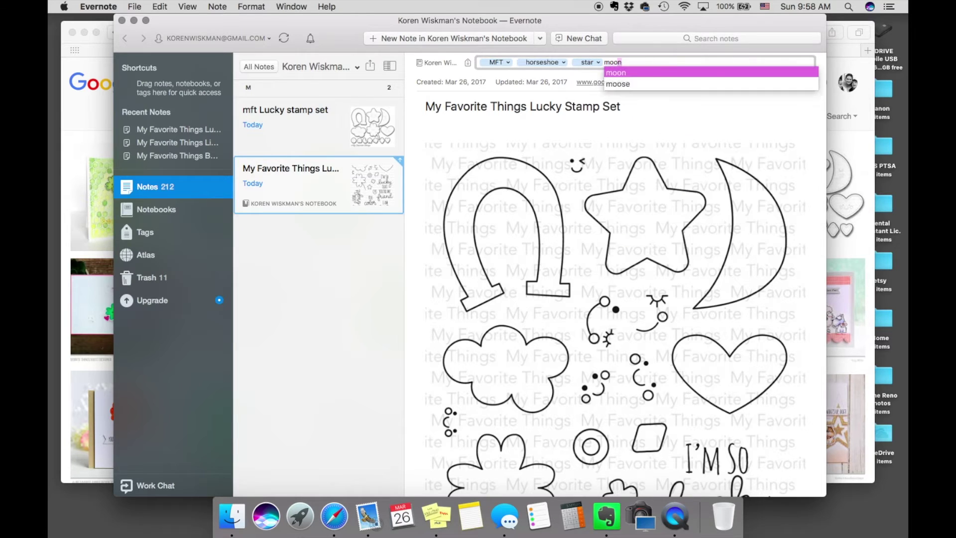
{"action": "key", "text": "Return"}
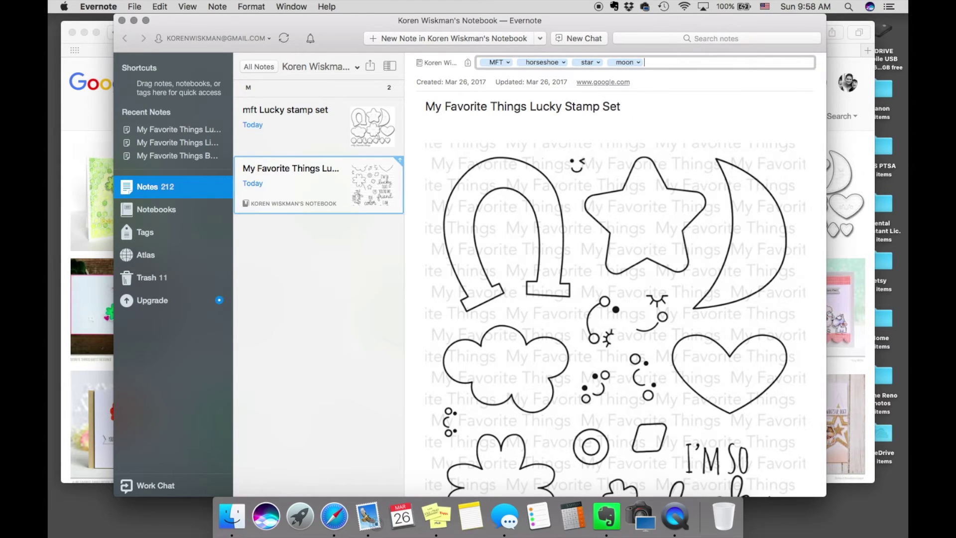
{"action": "type", "text": "heart"}
{"action": "key", "text": "Return"}
Step: Add the tags faces, Cloud (not Clouds), Clover and diamond
{"action": "type", "text": "faces"}
{"action": "key", "text": "Return"}
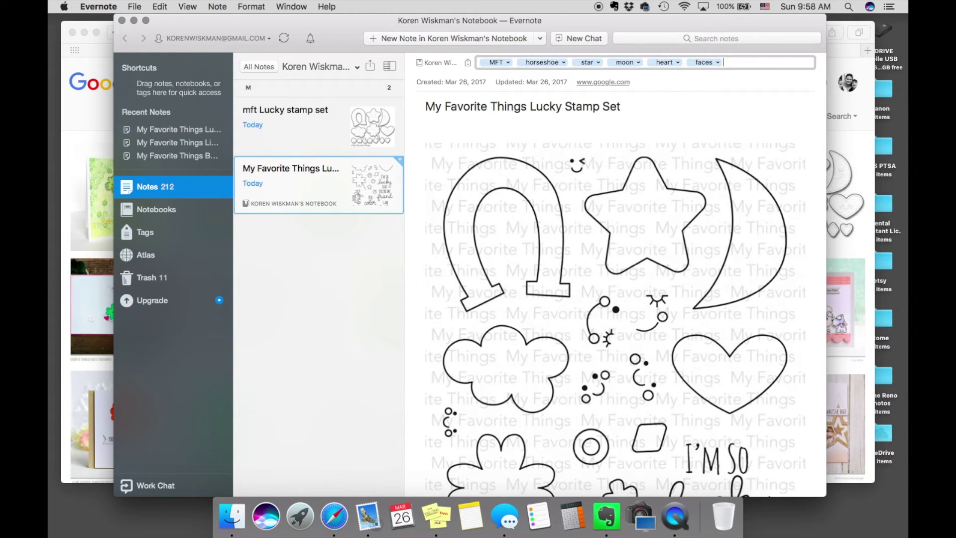
{"action": "type", "text": "Clouds"}
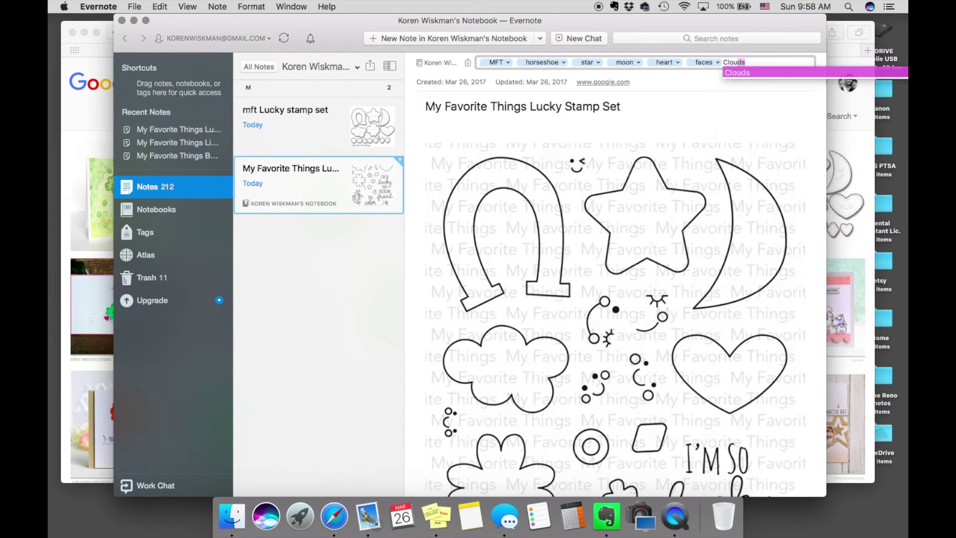
{"action": "key", "text": "Return"}
{"action": "key", "text": "BackSpace"}
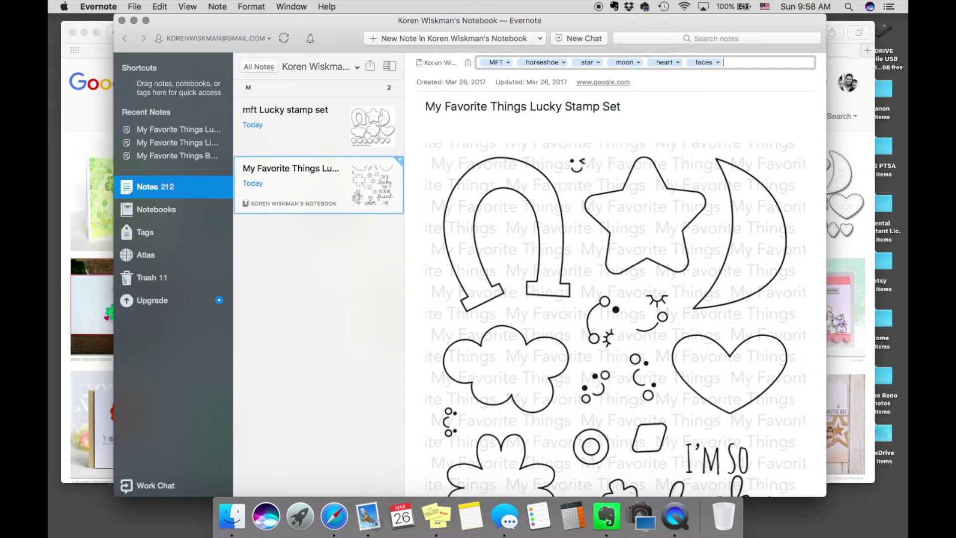
{"action": "type", "text": "Cloud"}
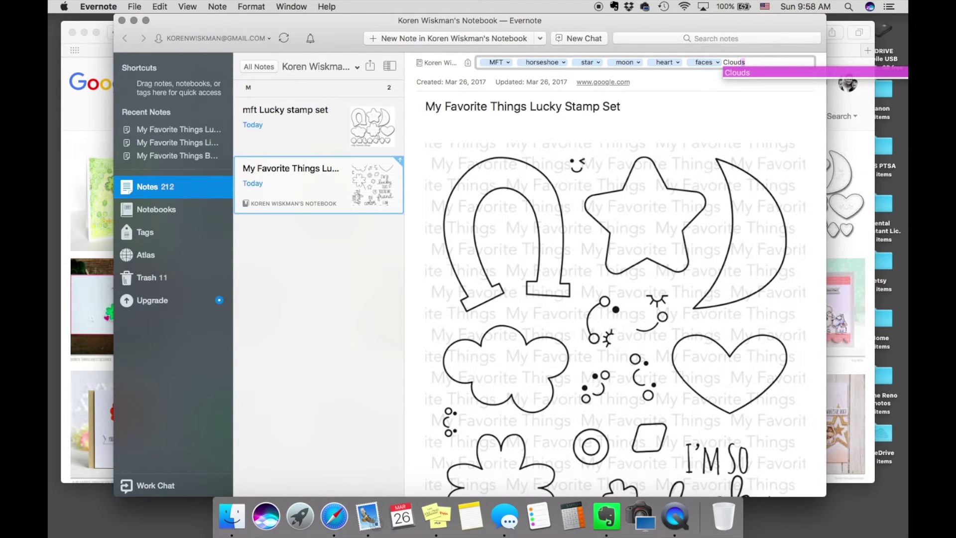
{"action": "key", "text": "Escape"}
{"action": "key", "text": "Return"}
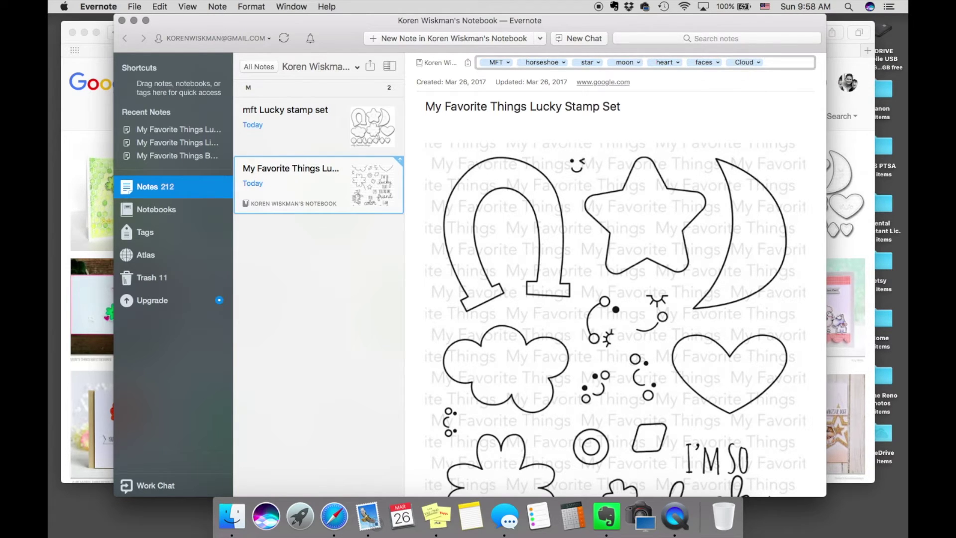
{"action": "scroll", "coordinate": [666, 294], "scroll_direction": "down", "scroll_amount": 5}
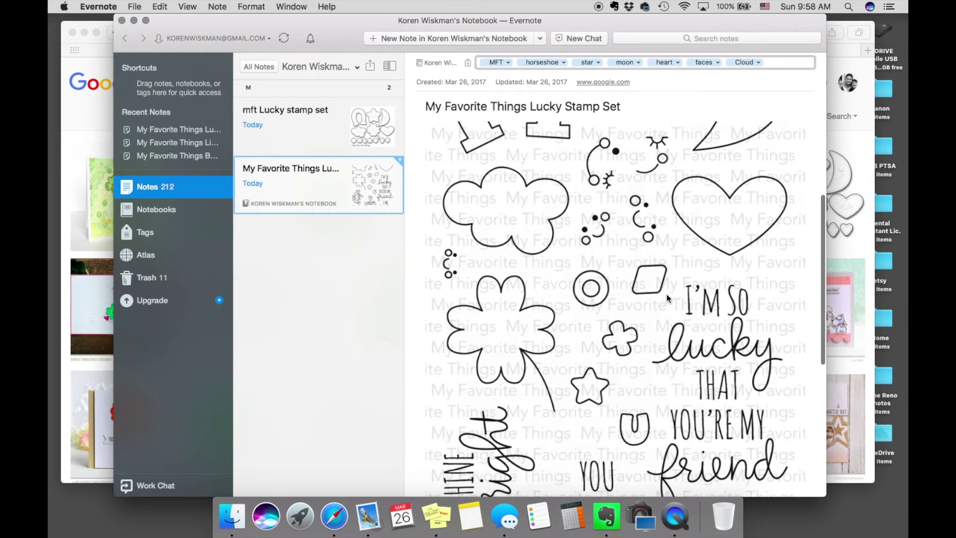
{"action": "type", "text": "Clover"}
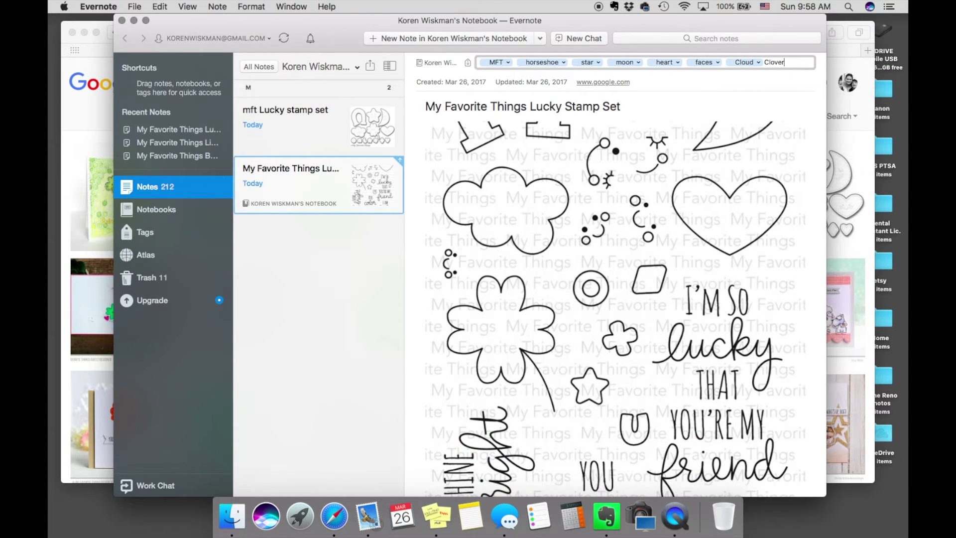
{"action": "key", "text": "Return"}
{"action": "type", "text": "diam"}
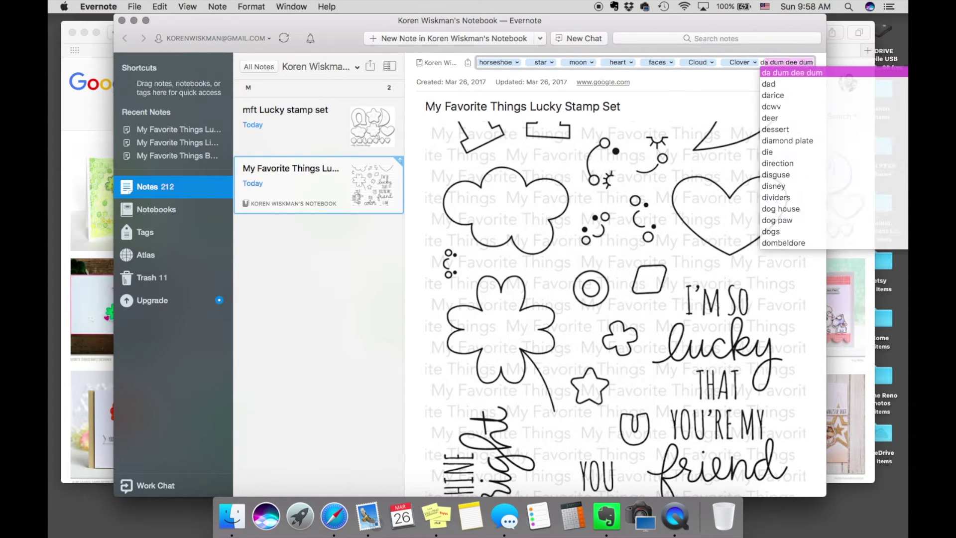
{"action": "type", "text": "ond"}
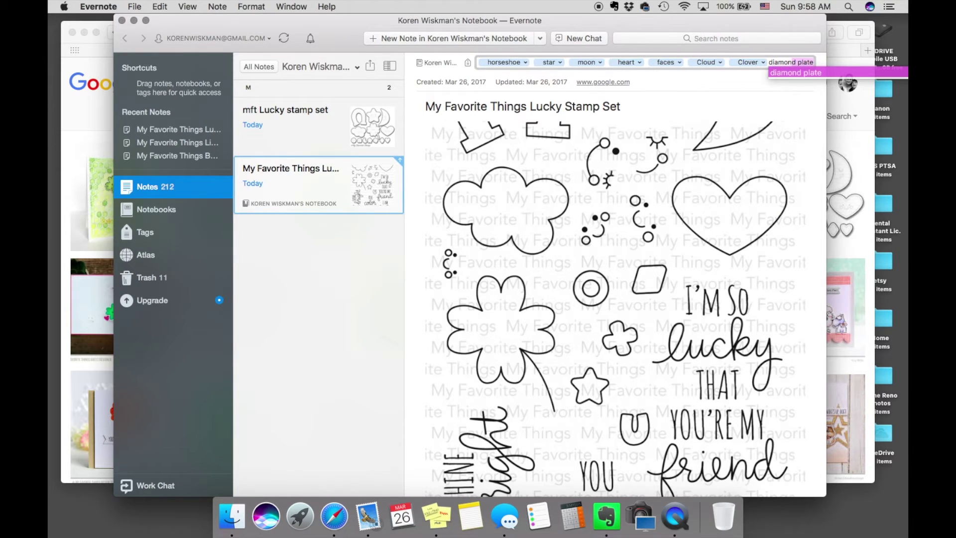
{"action": "key", "text": "Return"}
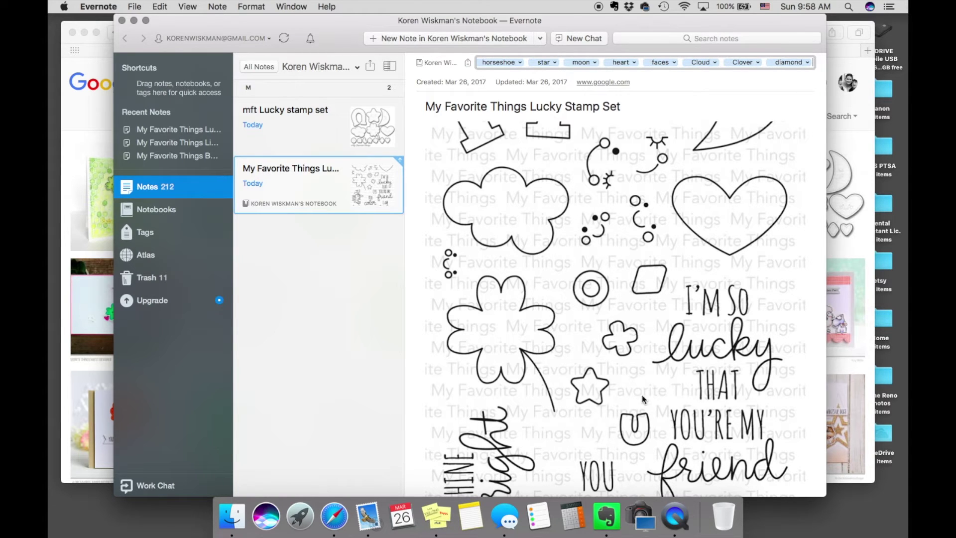
Step: Start another tag reading 'i'm so lucky that you're my friend'
{"action": "scroll", "coordinate": [641, 395], "scroll_direction": "down", "scroll_amount": 10}
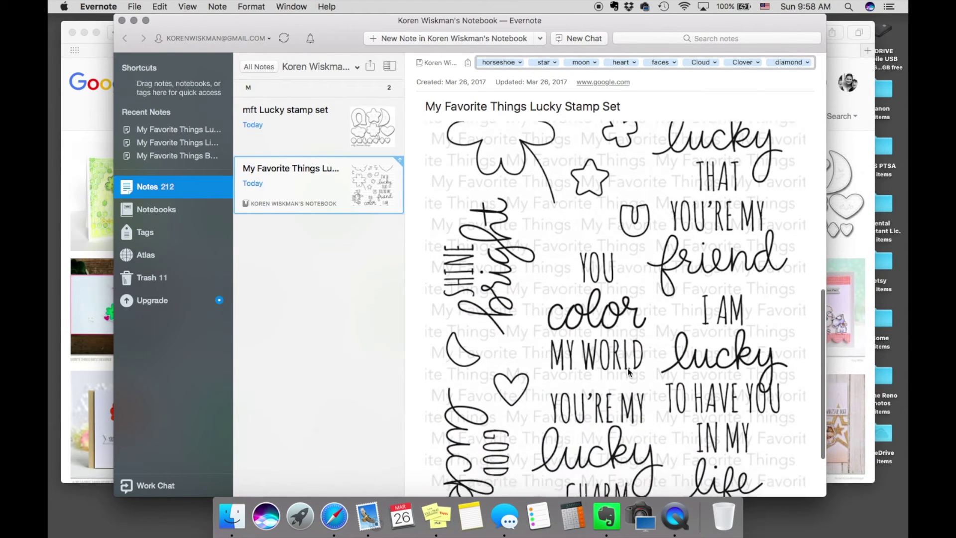
{"action": "scroll", "coordinate": [630, 373], "scroll_direction": "down", "scroll_amount": 2}
{"action": "scroll", "coordinate": [629, 371], "scroll_direction": "down", "scroll_amount": 1}
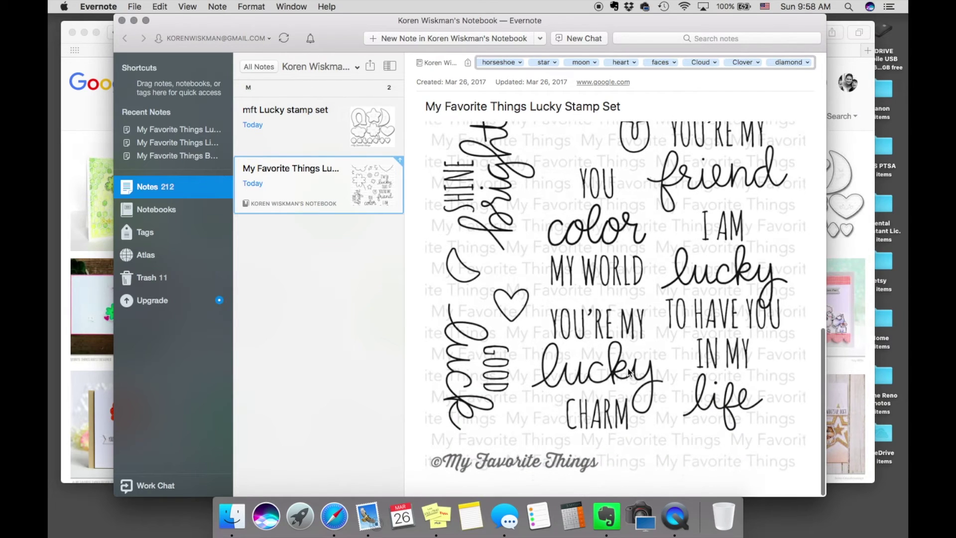
{"action": "scroll", "coordinate": [629, 371], "scroll_direction": "up", "scroll_amount": 5}
{"action": "scroll", "coordinate": [628, 371], "scroll_direction": "up", "scroll_amount": 3}
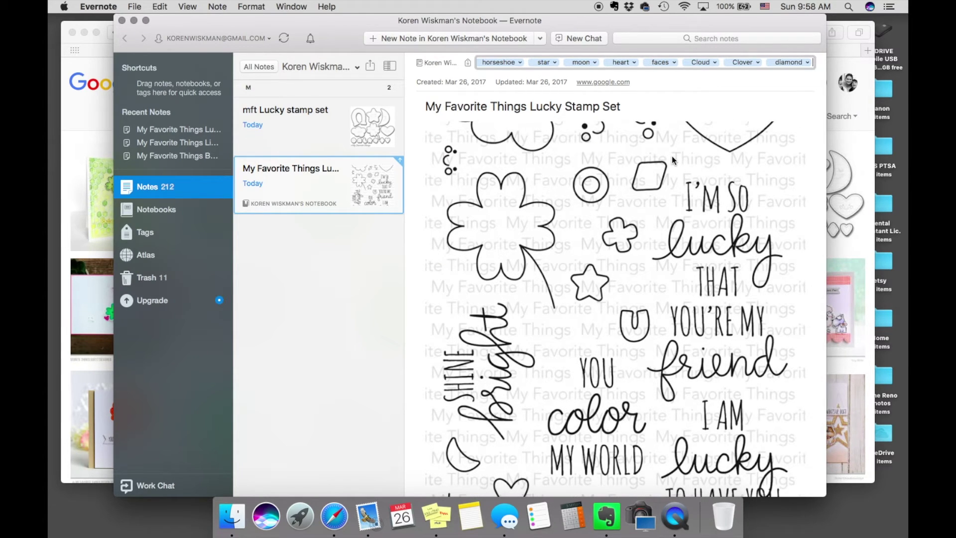
{"action": "key", "text": "super+apostrophe"}
{"action": "type", "text": "i'm"}
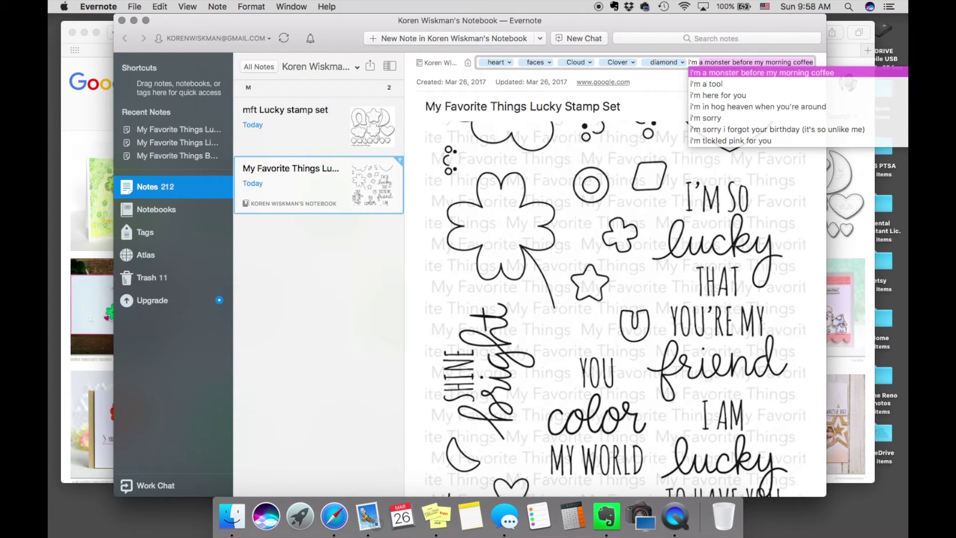
{"action": "type", "text": " so lucky"}
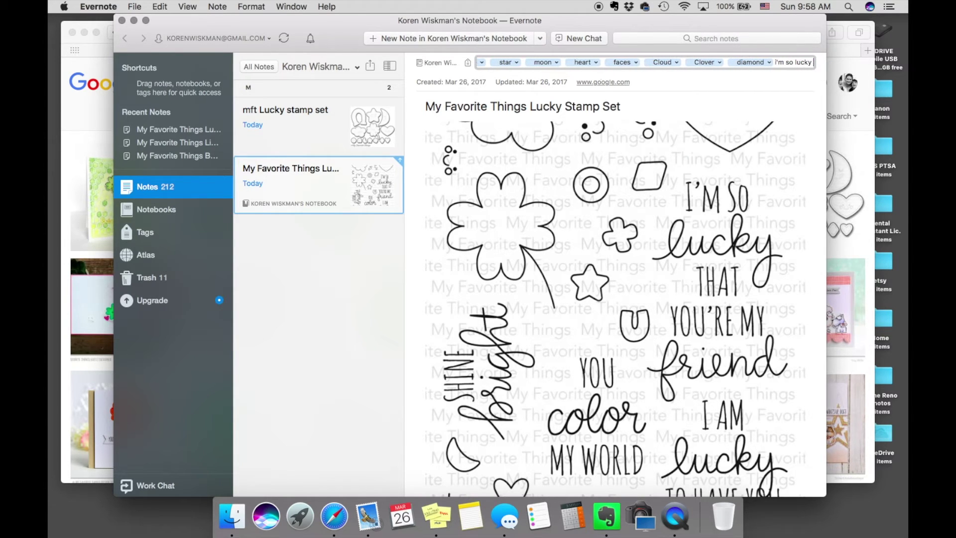
{"action": "type", "text": " that y"}
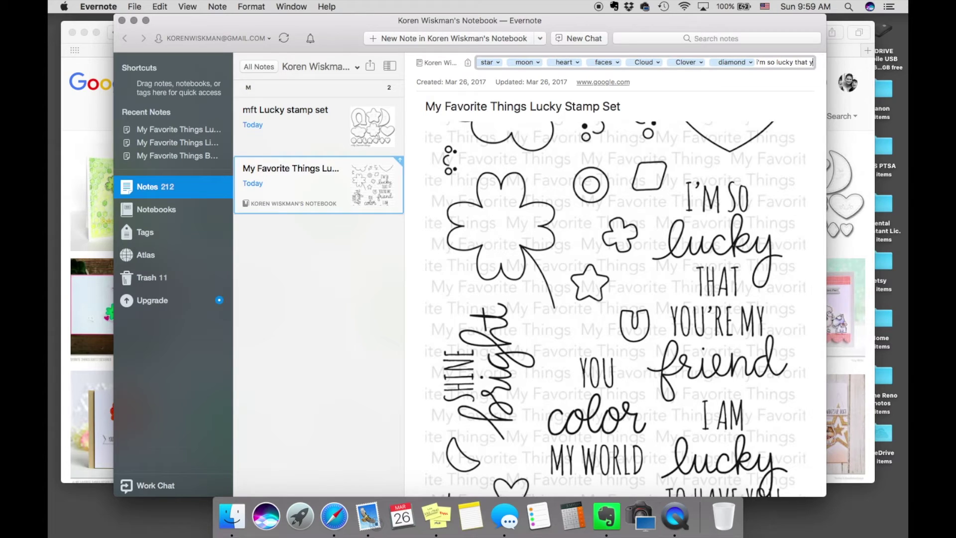
{"action": "type", "text": "ou're my"}
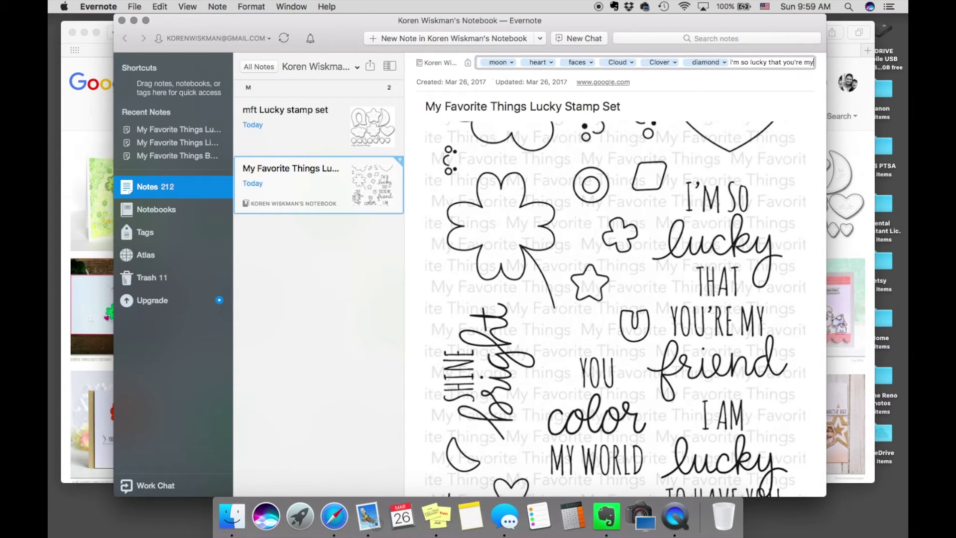
{"action": "type", "text": " friend"}
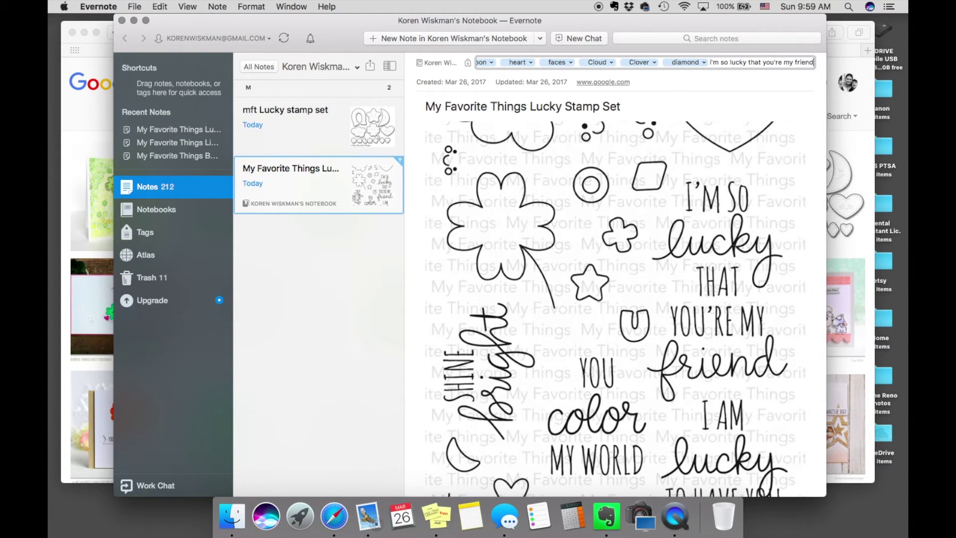
Step: Add the sentiment tags 'i'm so lucky that you're my friend' and 'i am lucky to have you in my life'
{"action": "key", "text": "Return"}
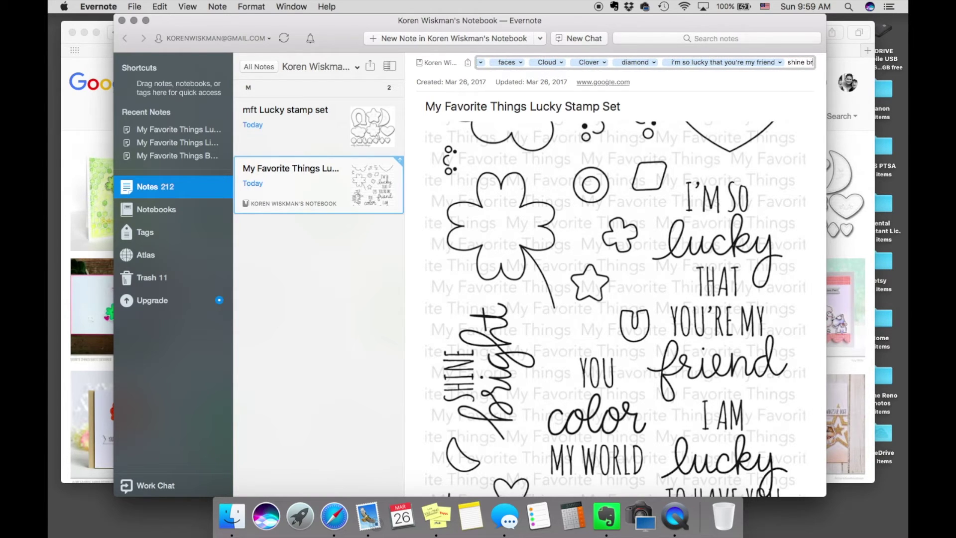
{"action": "type", "text": "you color my world"}
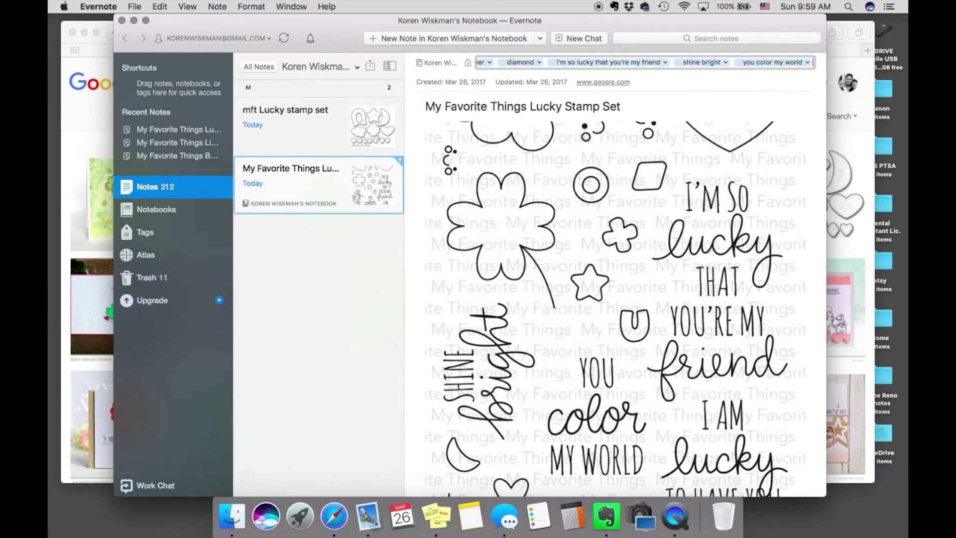
{"action": "scroll", "coordinate": [780, 269], "scroll_direction": "down", "scroll_amount": 5}
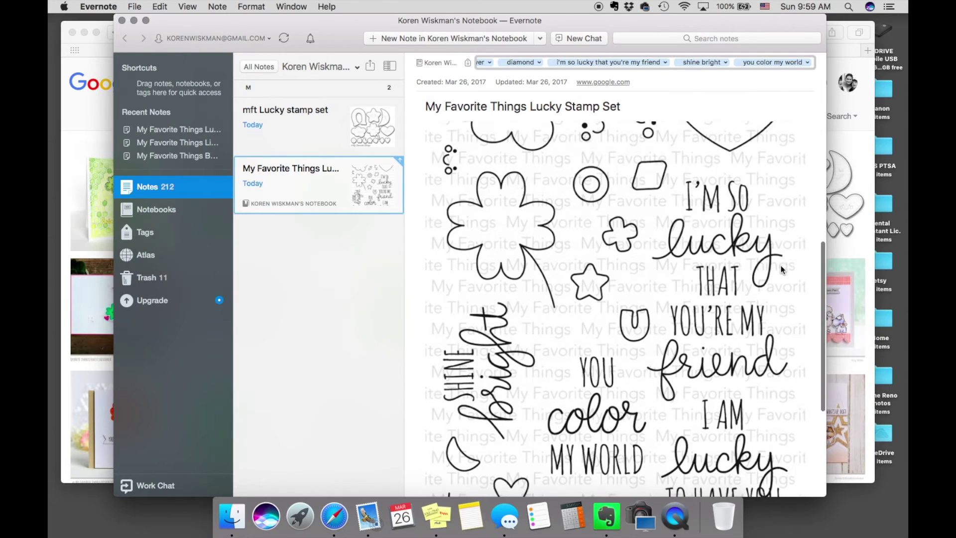
{"action": "type", "text": "i am"}
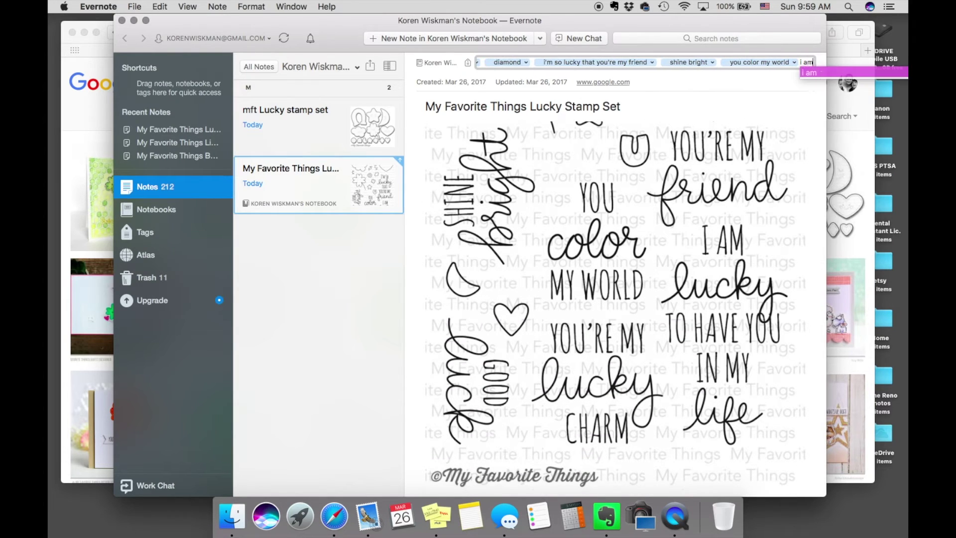
{"action": "type", "text": " luck"}
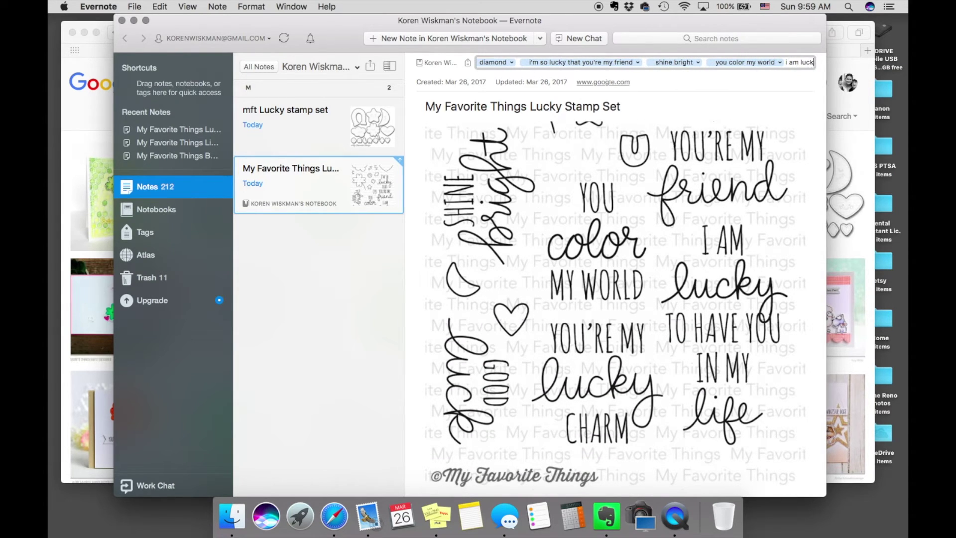
{"action": "type", "text": "y to ha"}
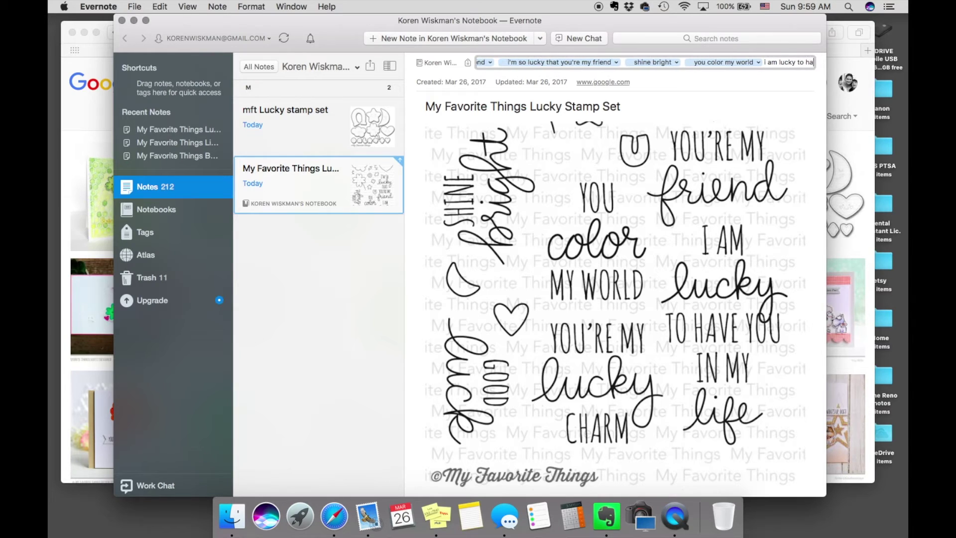
{"action": "type", "text": "ve you in my life"}
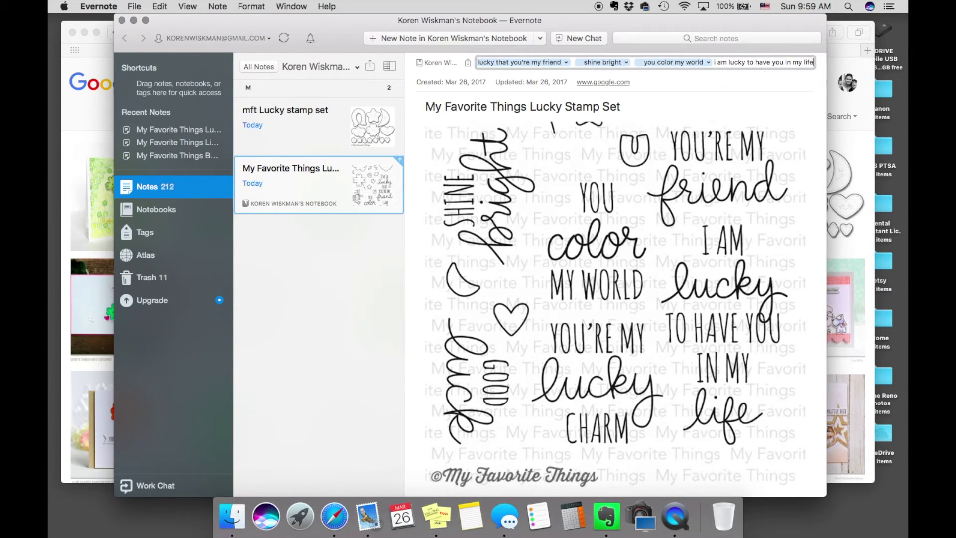
{"action": "key", "text": "Return"}
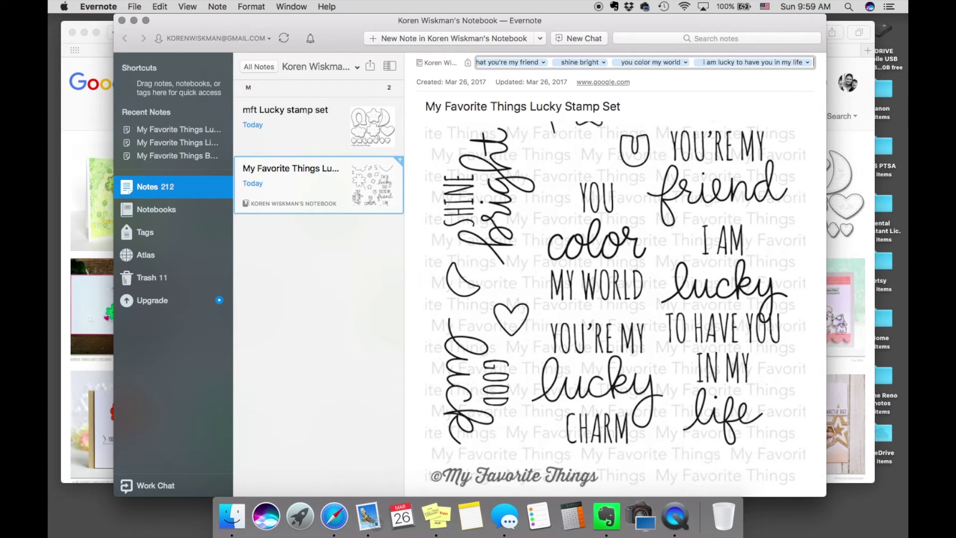
Step: Add the good luck tag from the suggestions and open the note's move dialog
{"action": "type", "text": "good dog"}
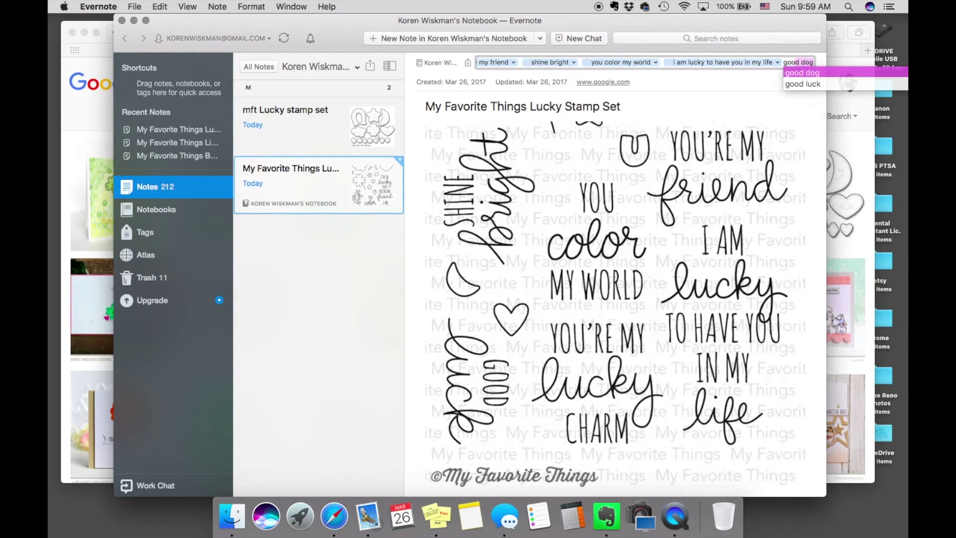
{"action": "key", "text": "Down"}
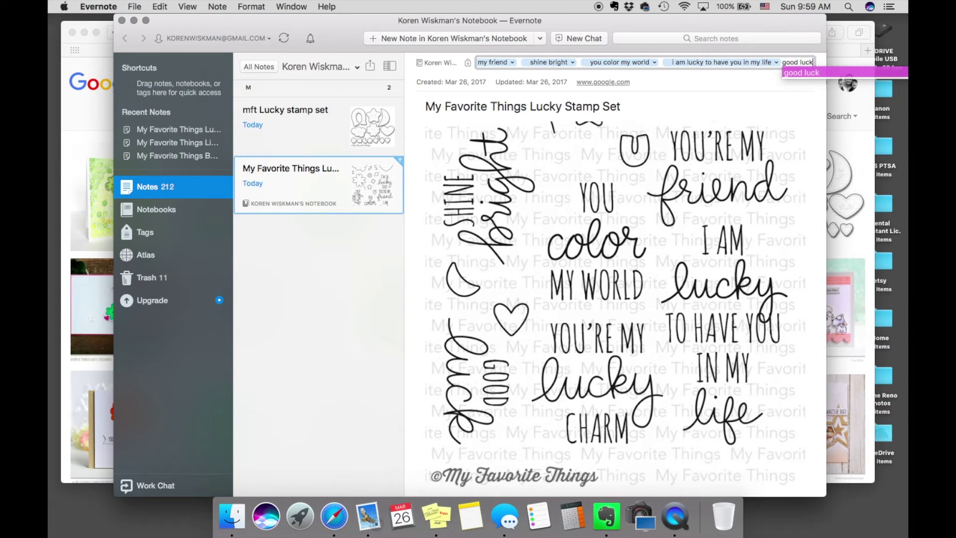
{"action": "key", "text": "Return"}
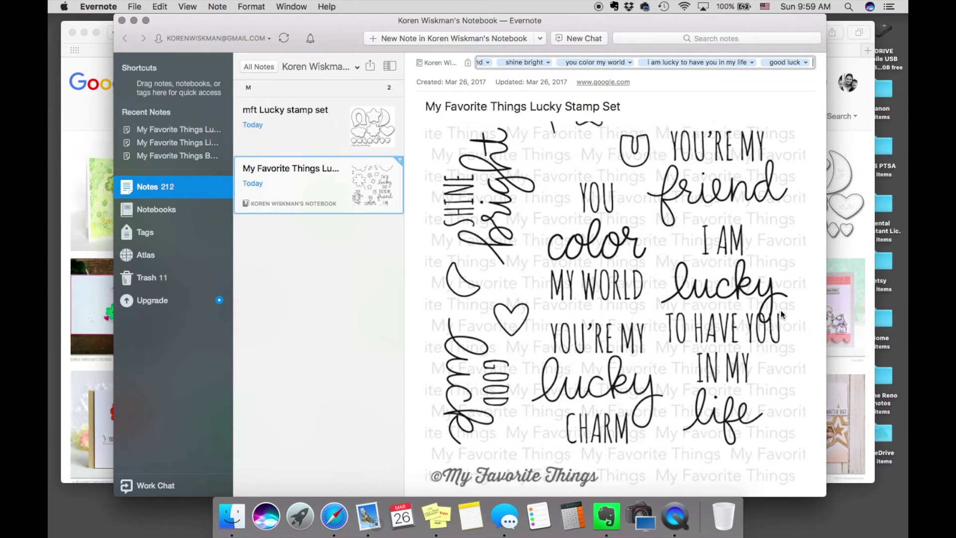
{"action": "scroll", "coordinate": [779, 317], "scroll_direction": "up", "scroll_amount": 10}
{"action": "scroll", "coordinate": [778, 317], "scroll_direction": "up", "scroll_amount": 3}
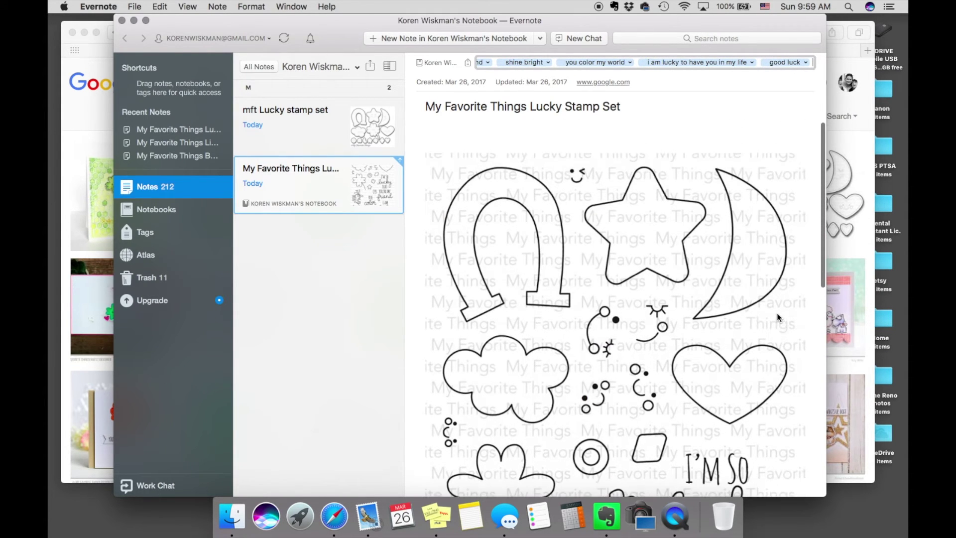
{"action": "scroll", "coordinate": [778, 316], "scroll_direction": "down", "scroll_amount": 6}
{"action": "scroll", "coordinate": [777, 313], "scroll_direction": "down", "scroll_amount": 5}
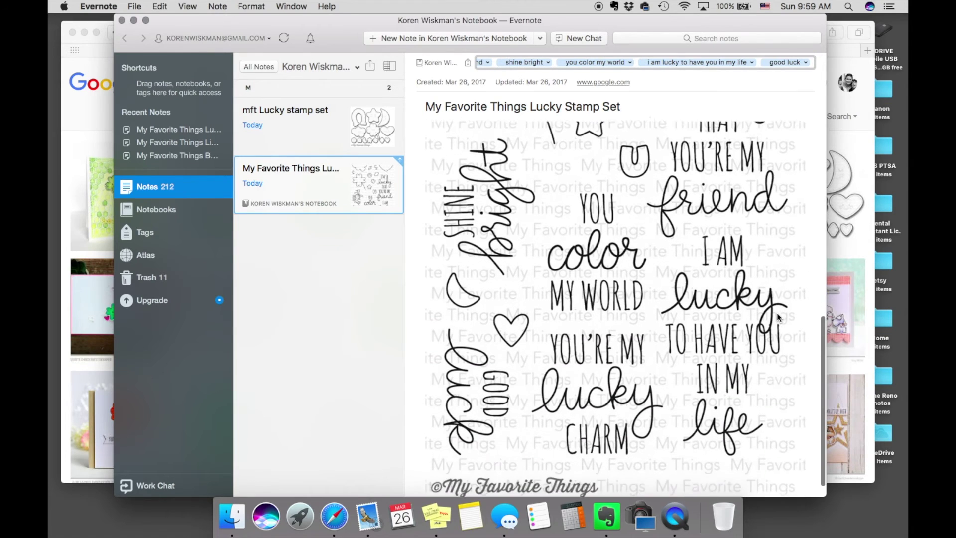
{"action": "left_click", "coordinate": [444, 64]}
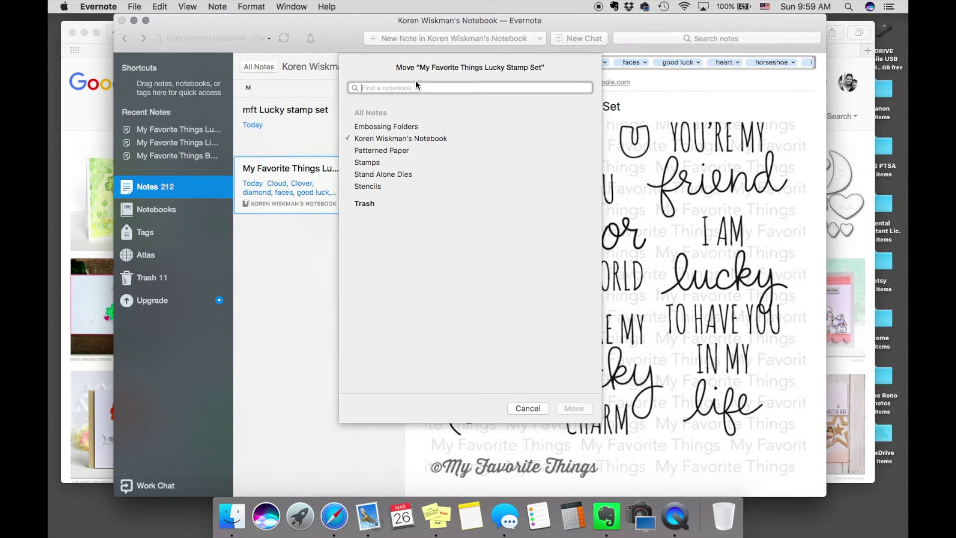
Step: Move the note into the Stamps notebook, then check the Stamps notebook and the tag list
{"action": "left_click", "coordinate": [381, 164]}
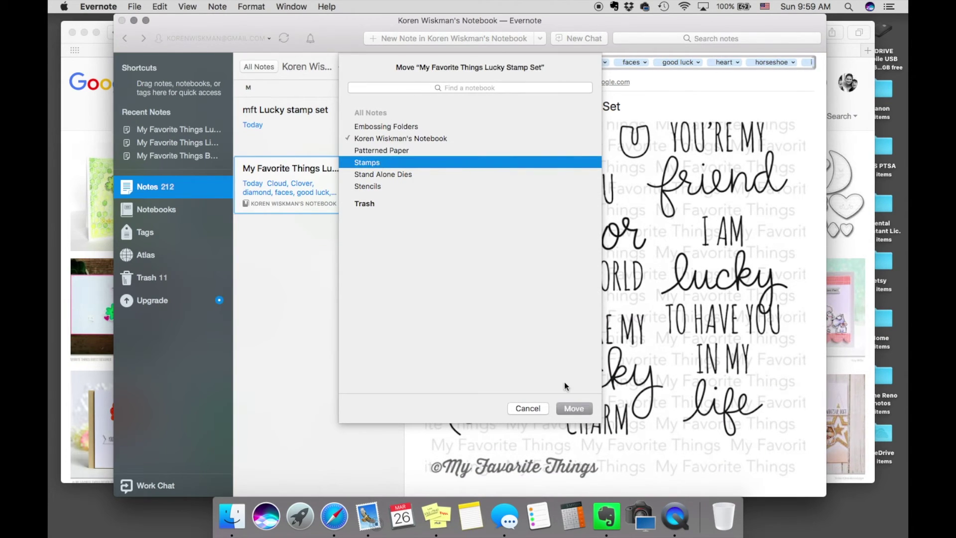
{"action": "left_click", "coordinate": [579, 408]}
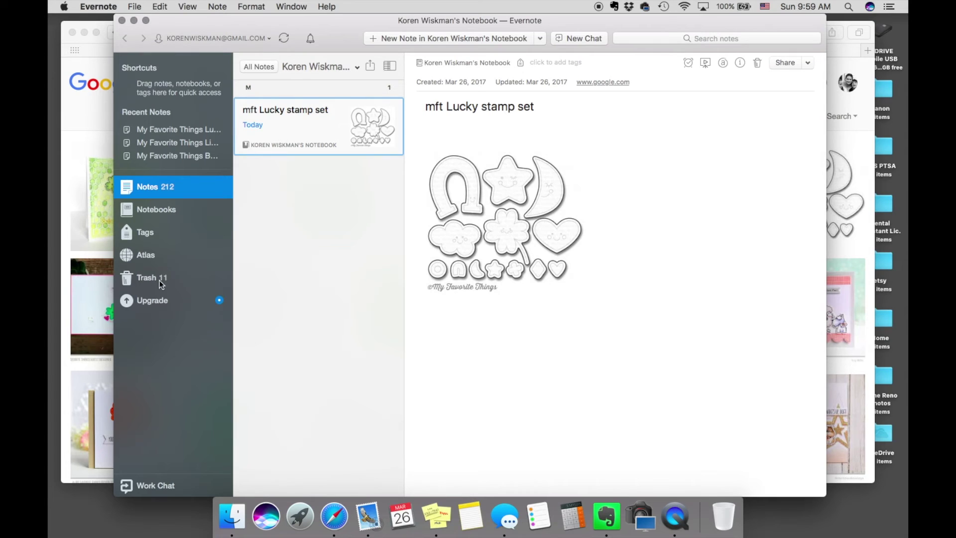
{"action": "left_click", "coordinate": [160, 207]}
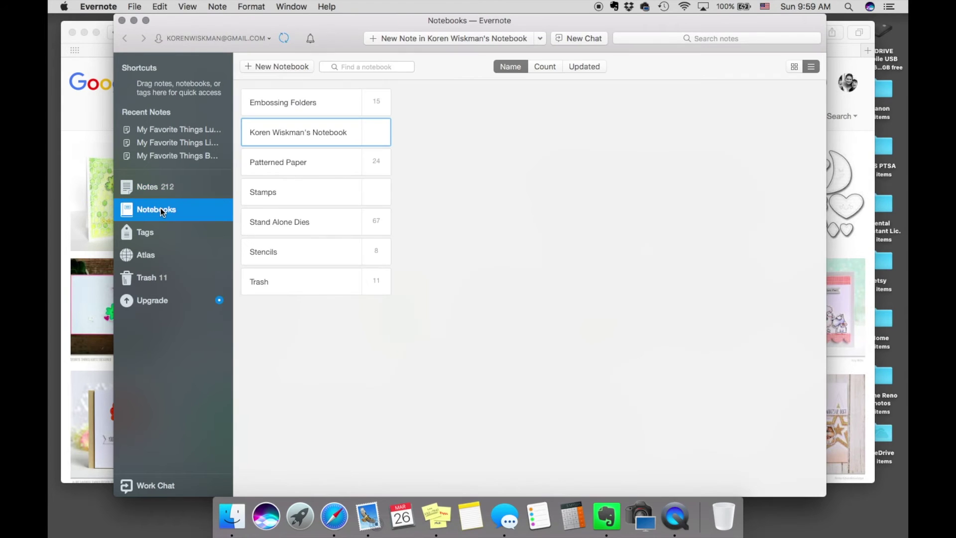
{"action": "left_click", "coordinate": [293, 198]}
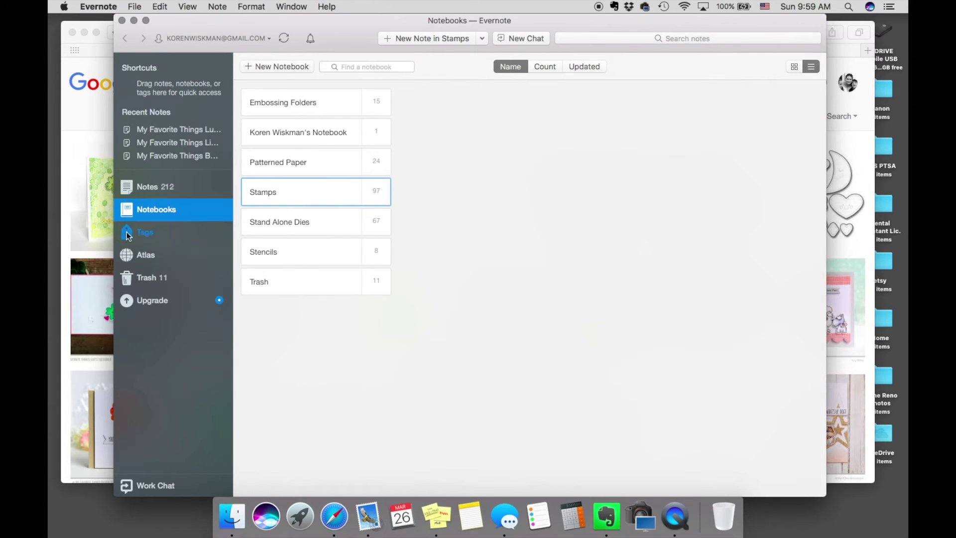
{"action": "left_click", "coordinate": [149, 237]}
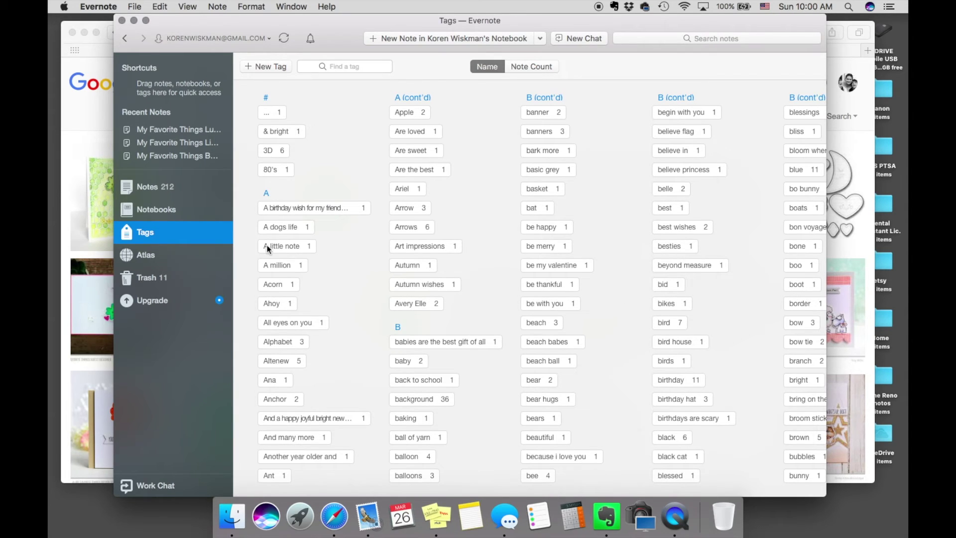
{"action": "left_click", "coordinate": [152, 209]}
Step: Search notes for 'good luck' and view the matching results
{"action": "left_click", "coordinate": [707, 42]}
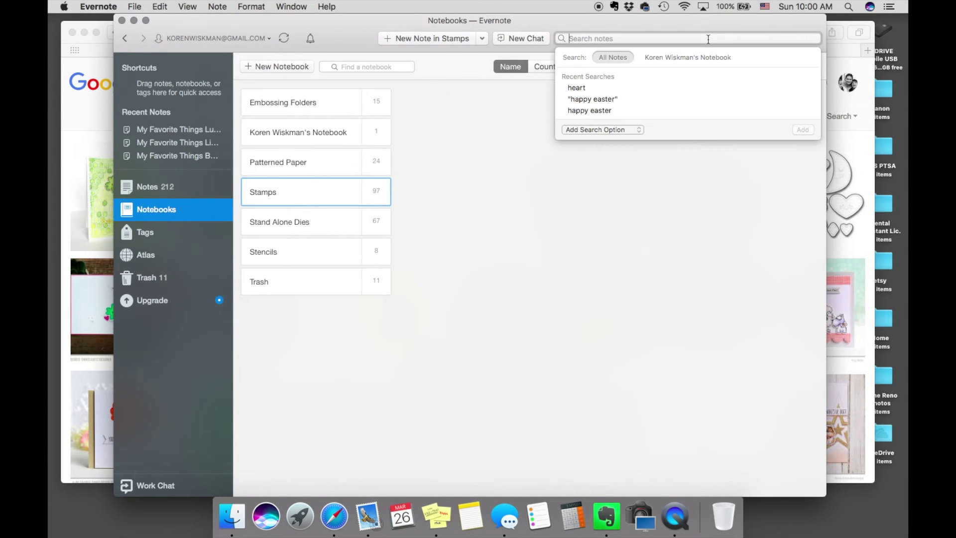
{"action": "type", "text": "good luck"}
{"action": "key", "text": "Return"}
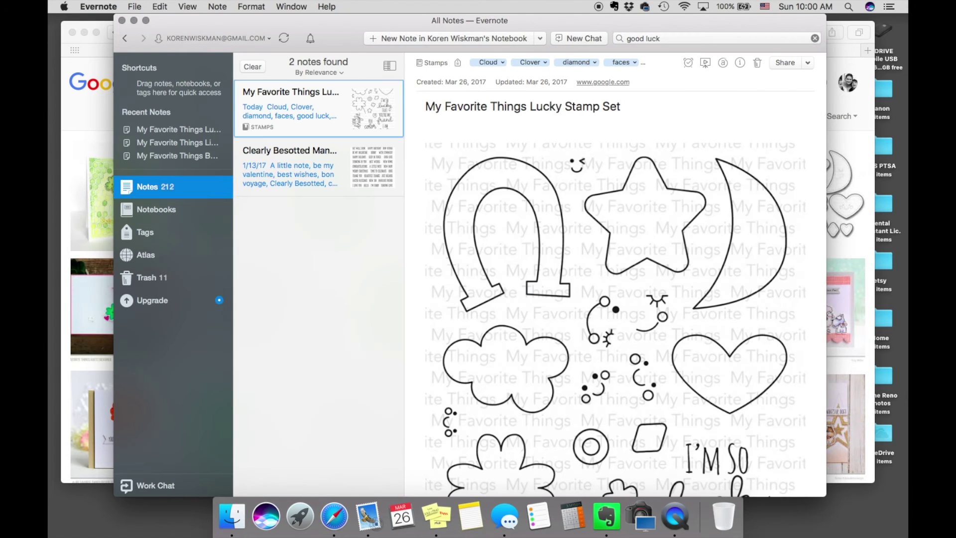
{"action": "left_click", "coordinate": [380, 161]}
{"action": "scroll", "coordinate": [573, 305], "scroll_direction": "down", "scroll_amount": 5}
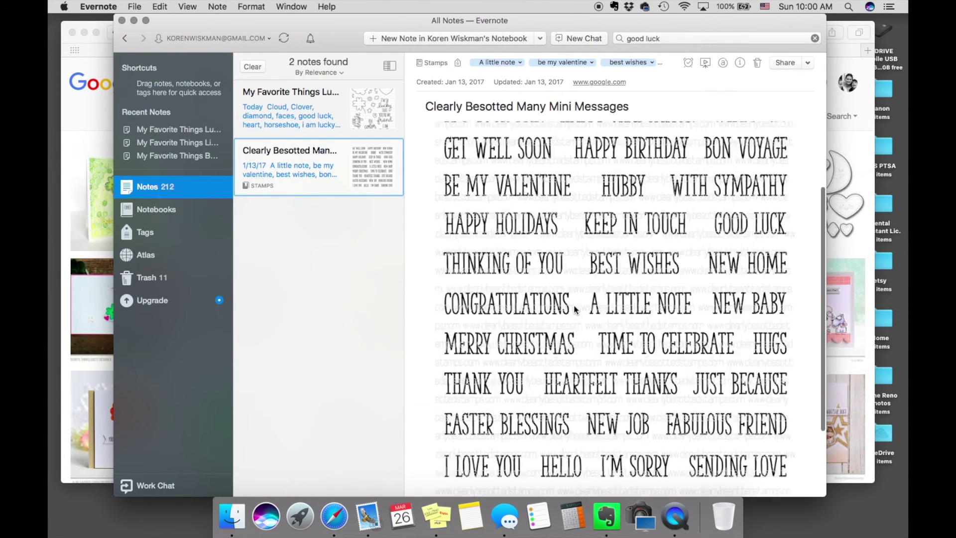
{"action": "left_click", "coordinate": [363, 98]}
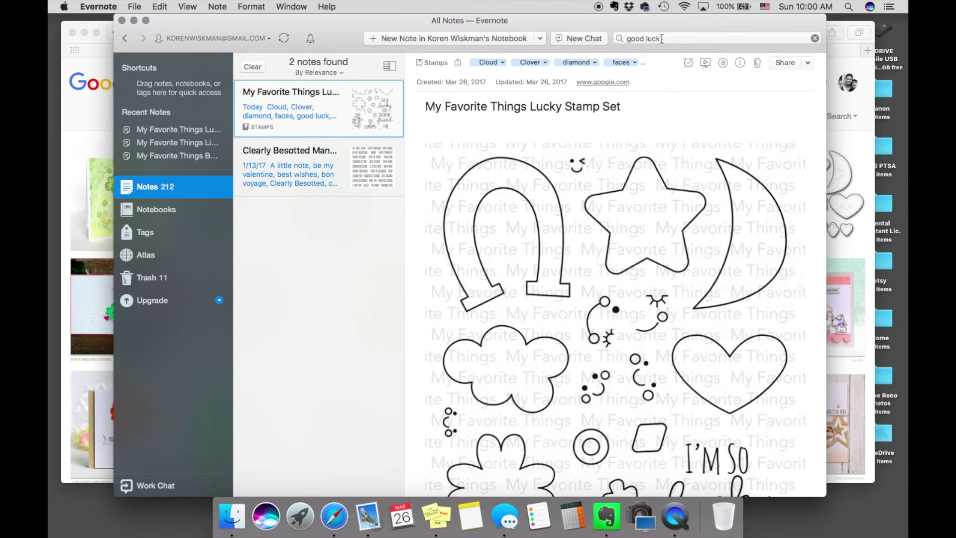
Step: Search for 'Happy Birthday' and browse the matching die, folder and stamp notes
{"action": "left_click", "coordinate": [616, 39]}
{"action": "type", "text": "Happy"}
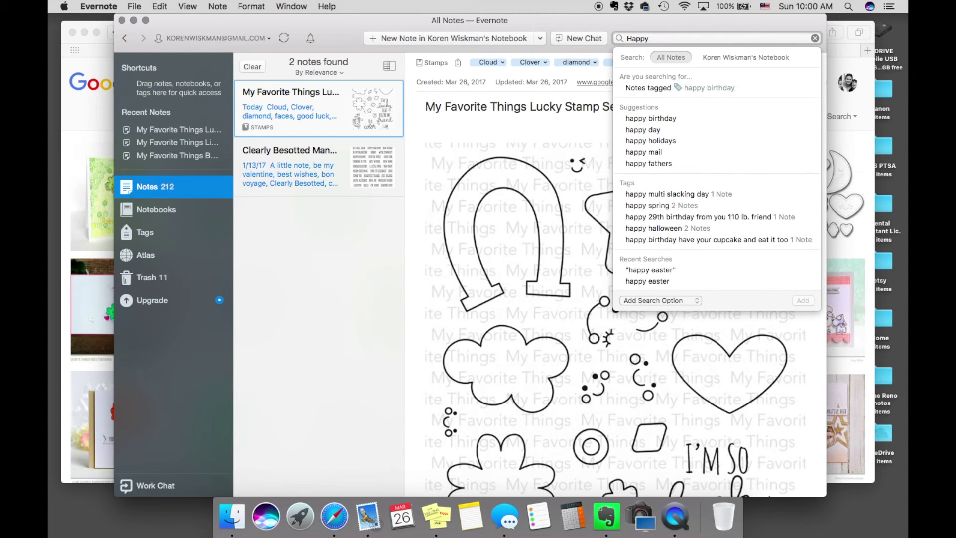
{"action": "type", "text": " Birthday"}
{"action": "key", "text": "Return"}
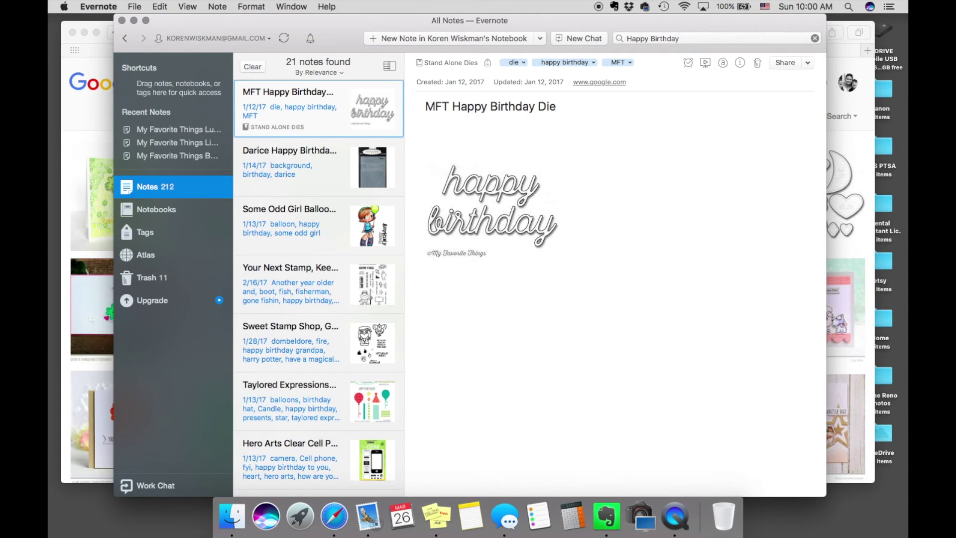
{"action": "scroll", "coordinate": [352, 304], "scroll_direction": "down", "scroll_amount": 5}
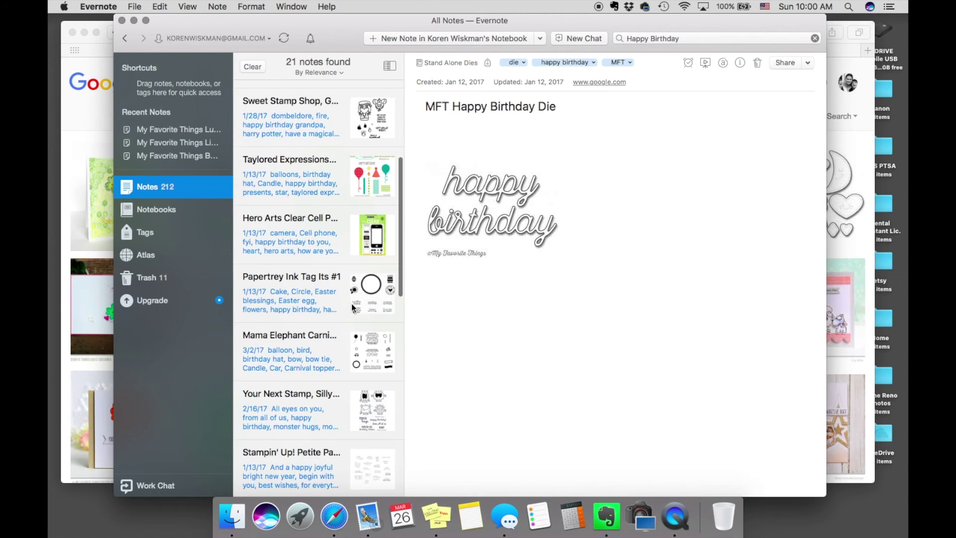
{"action": "scroll", "coordinate": [352, 303], "scroll_direction": "up", "scroll_amount": 5}
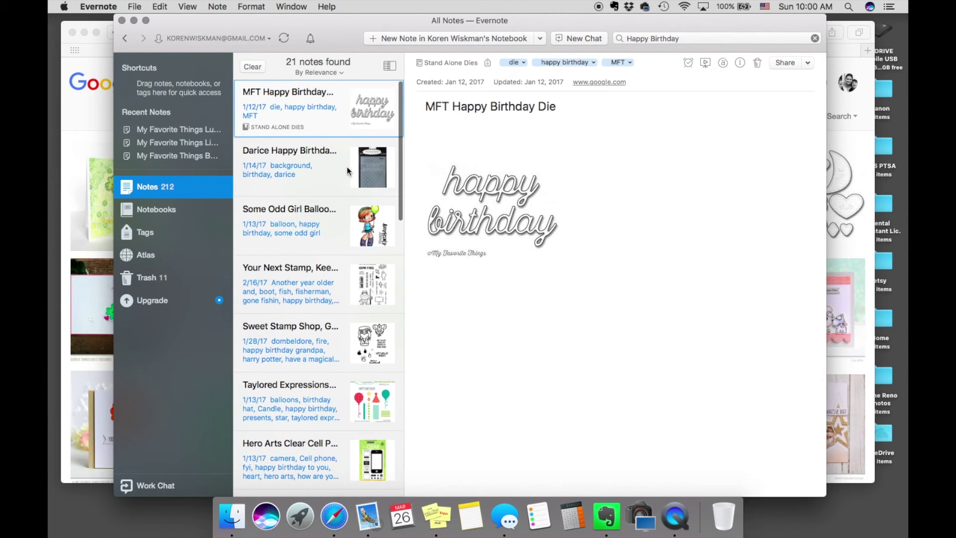
{"action": "left_click", "coordinate": [375, 161]}
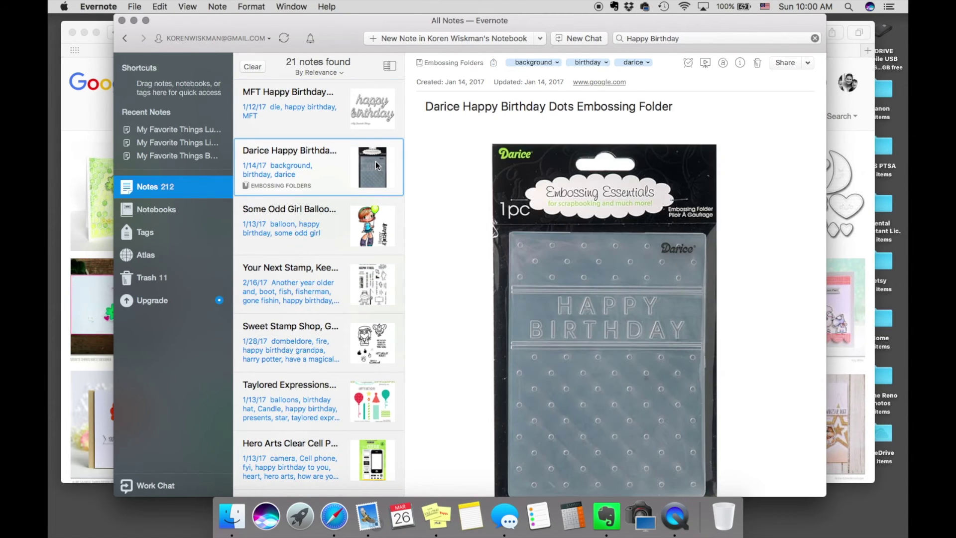
{"action": "left_click", "coordinate": [359, 109]}
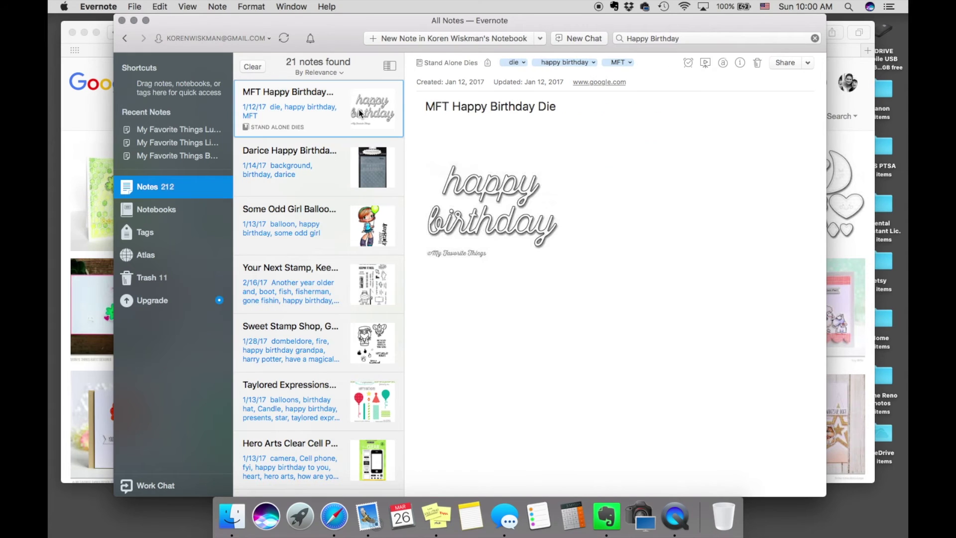
{"action": "left_click", "coordinate": [372, 282]}
{"action": "scroll", "coordinate": [372, 282], "scroll_direction": "down", "scroll_amount": 10}
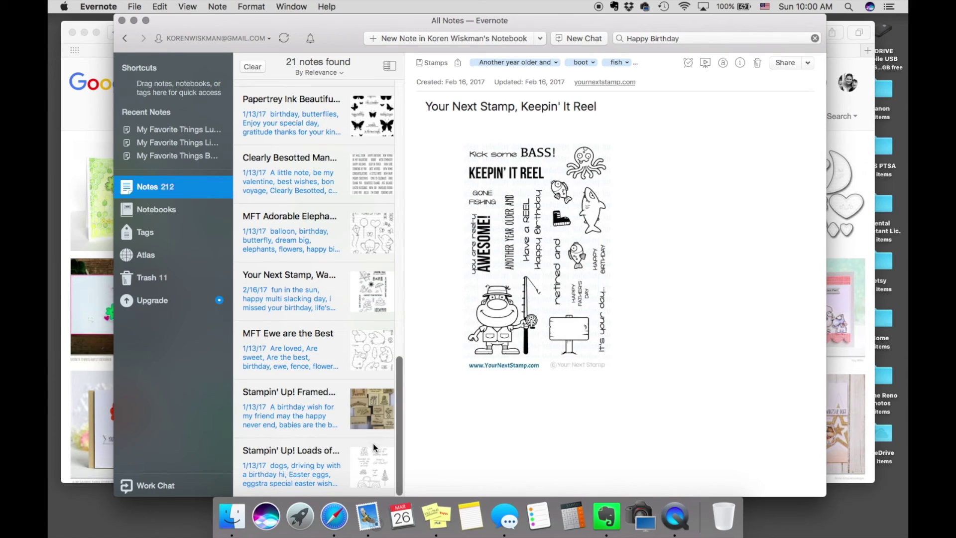
{"action": "left_click", "coordinate": [366, 402]}
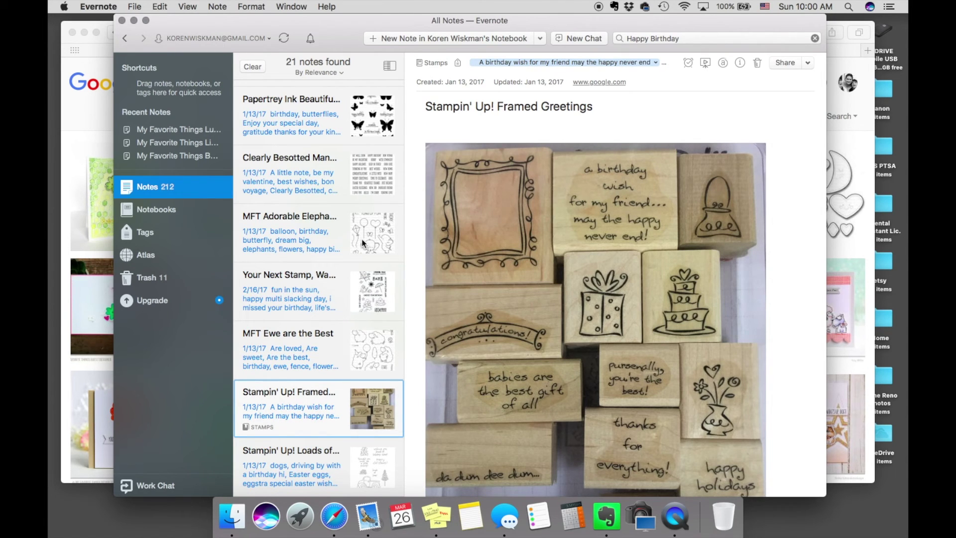
{"action": "scroll", "coordinate": [362, 243], "scroll_direction": "up", "scroll_amount": 10}
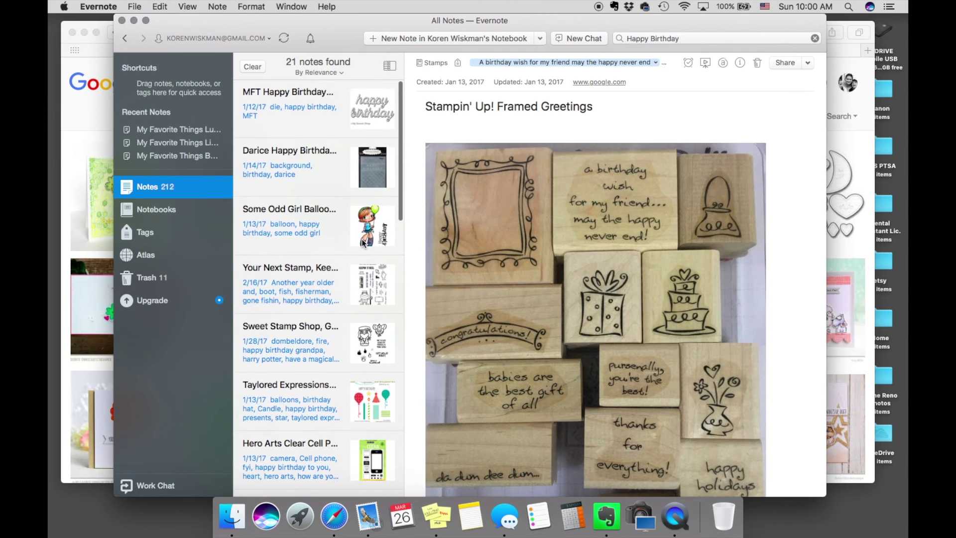
{"action": "left_click", "coordinate": [159, 208]}
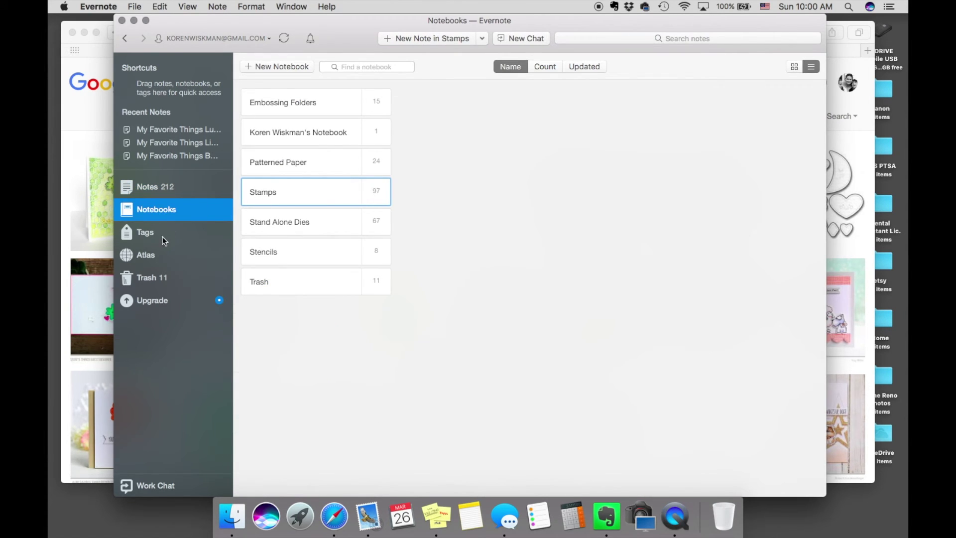
Step: Browse Patterned Paper's MFT Farm Fresh and Calm and Cozy notes, then select the Stencils notebook
{"action": "double_click", "coordinate": [304, 163]}
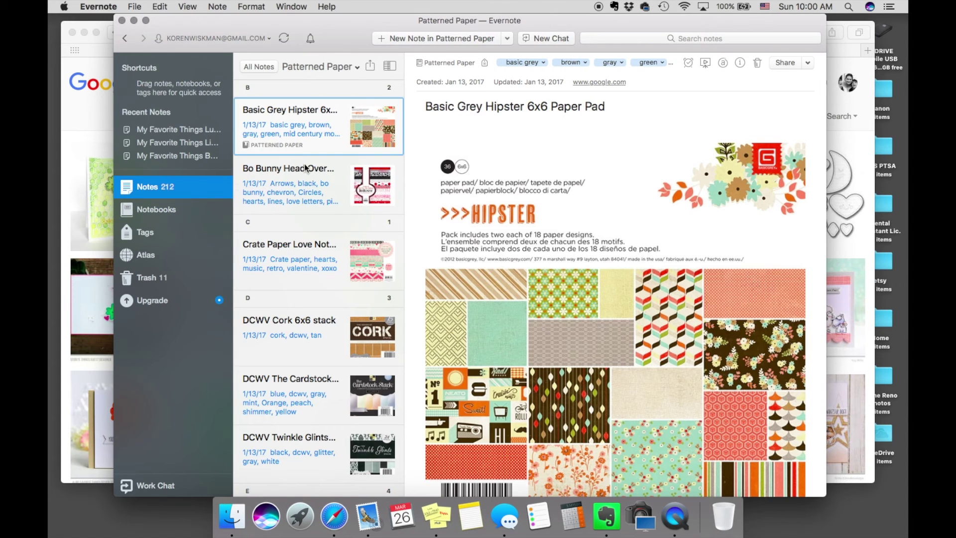
{"action": "scroll", "coordinate": [313, 235], "scroll_direction": "down", "scroll_amount": 15}
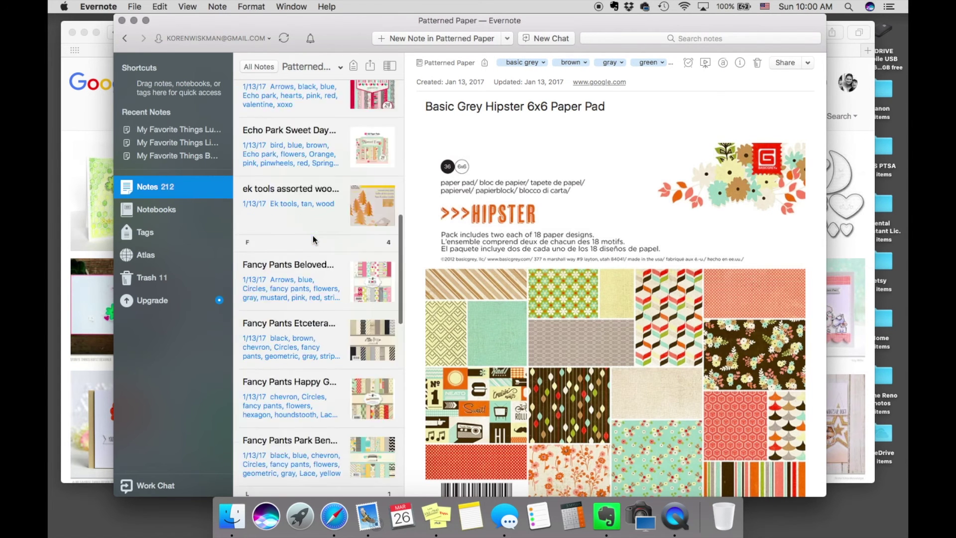
{"action": "scroll", "coordinate": [313, 235], "scroll_direction": "down", "scroll_amount": 10}
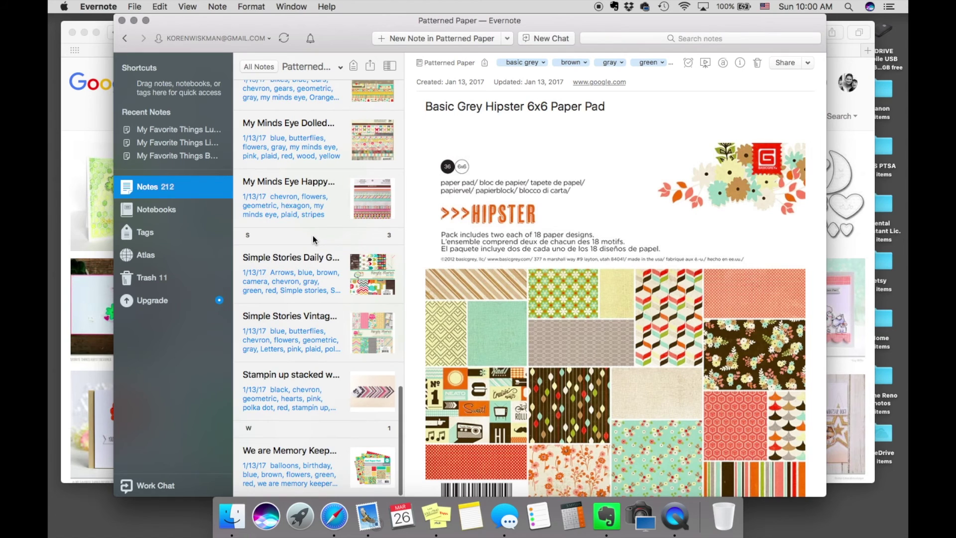
{"action": "scroll", "coordinate": [312, 235], "scroll_direction": "up", "scroll_amount": 20}
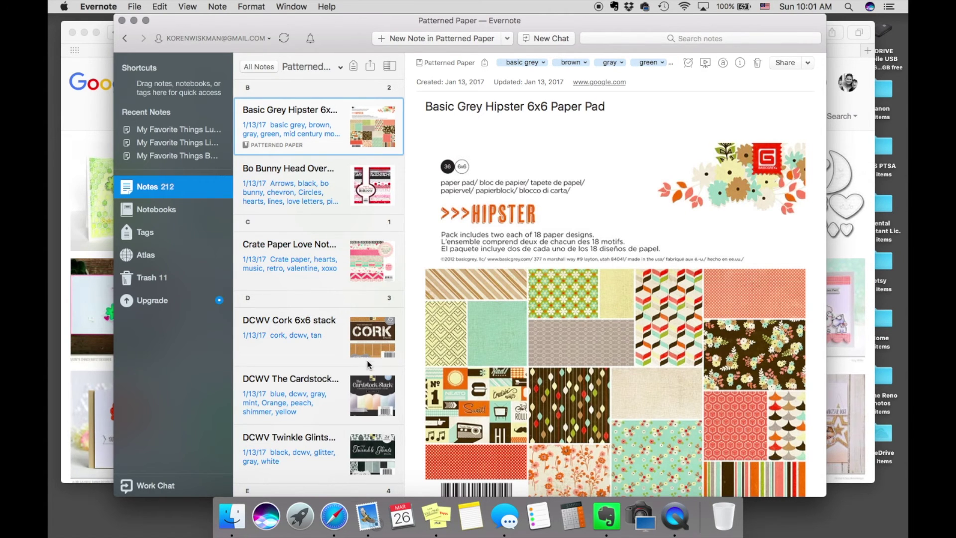
{"action": "scroll", "coordinate": [367, 366], "scroll_direction": "down", "scroll_amount": 10}
{"action": "scroll", "coordinate": [367, 368], "scroll_direction": "down", "scroll_amount": 8}
{"action": "scroll", "coordinate": [329, 349], "scroll_direction": "up", "scroll_amount": 3}
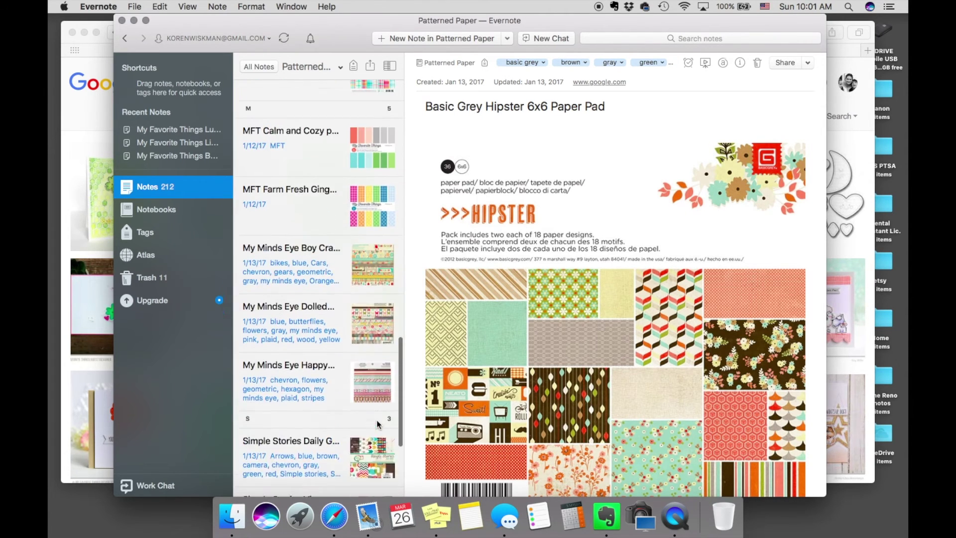
{"action": "left_click", "coordinate": [363, 261]}
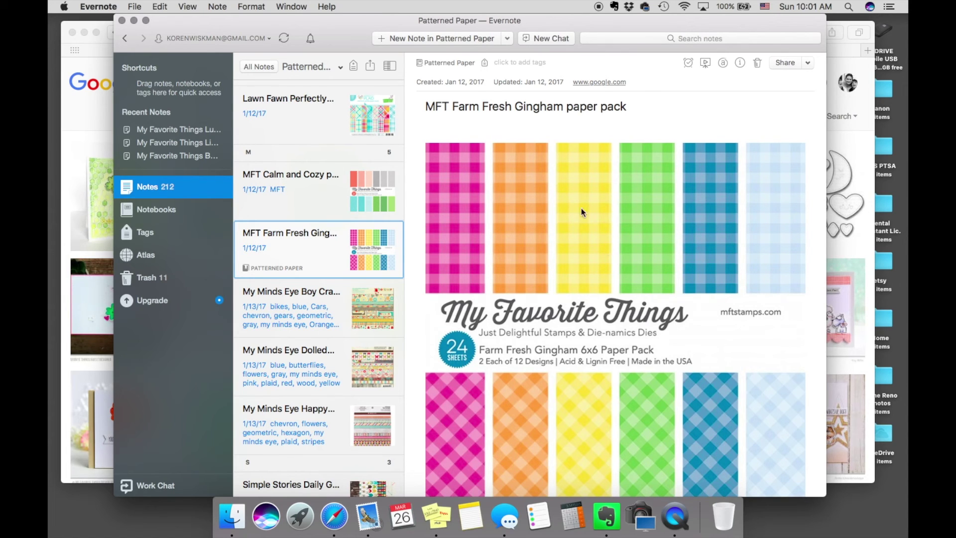
{"action": "left_click", "coordinate": [370, 196]}
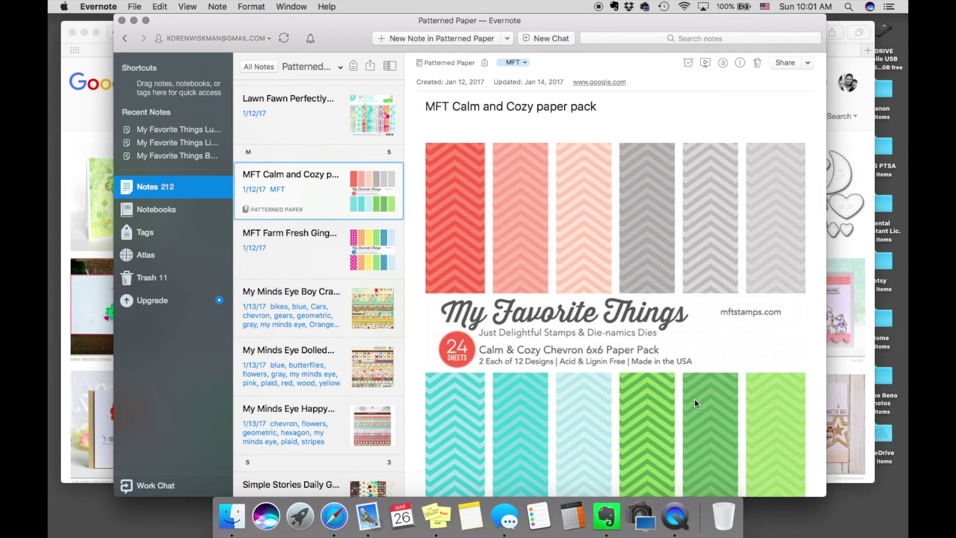
{"action": "left_click", "coordinate": [159, 211]}
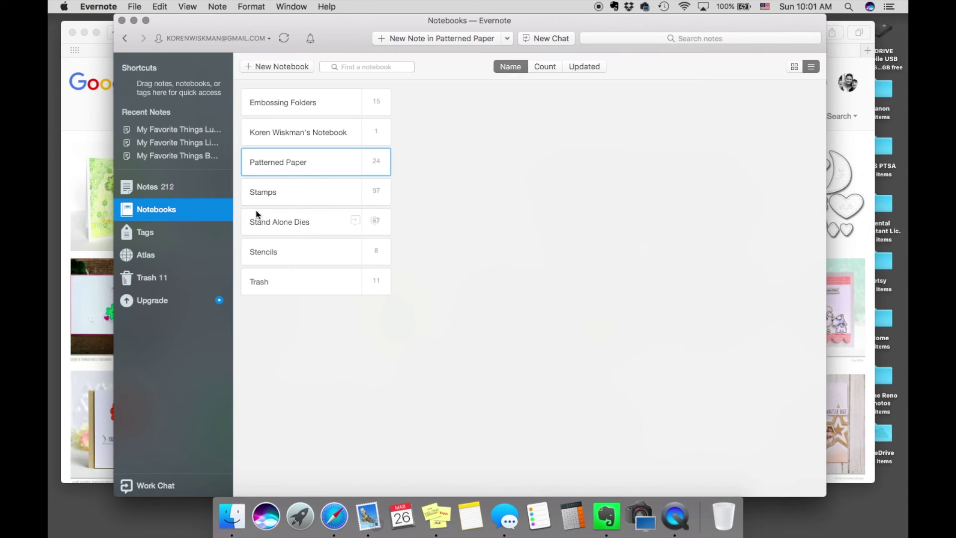
{"action": "left_click", "coordinate": [269, 253]}
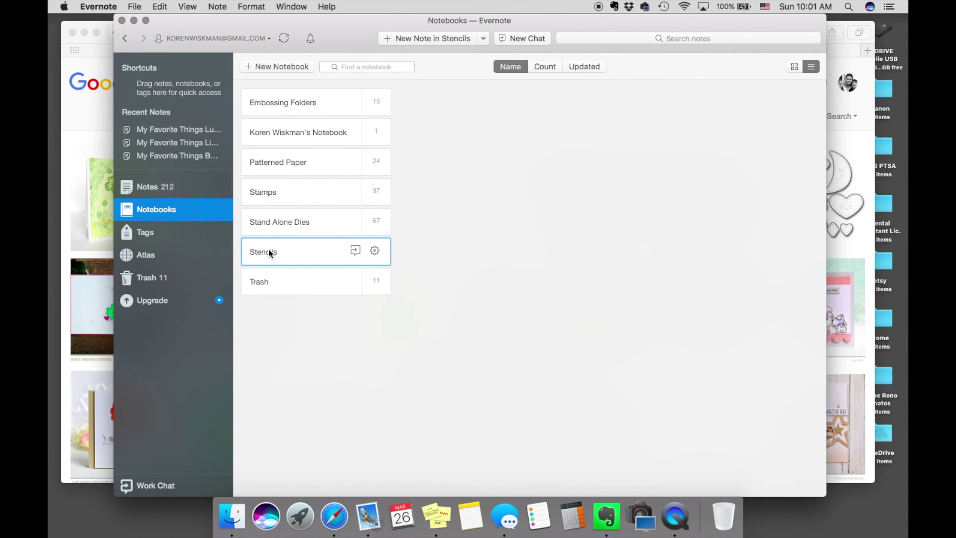
{"action": "double_click", "coordinate": [268, 252]}
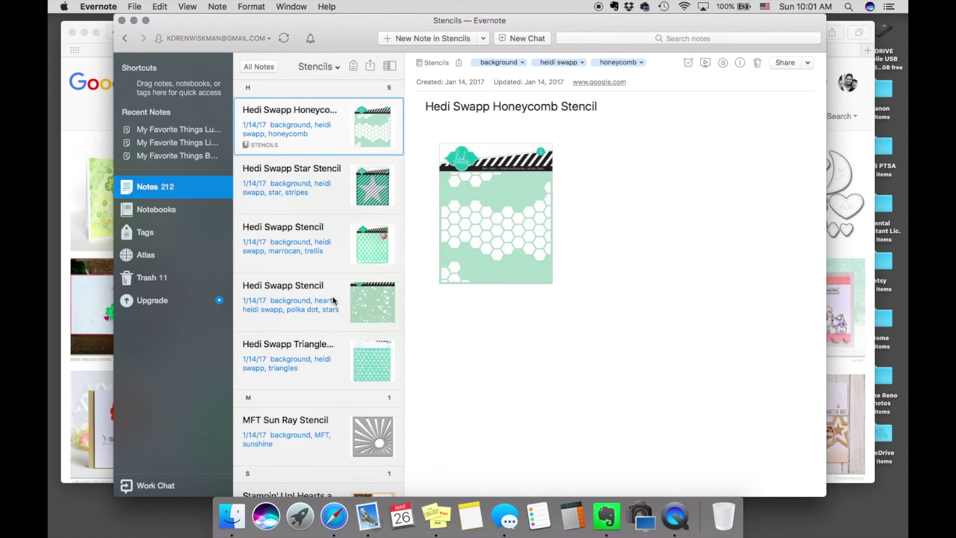
{"action": "scroll", "coordinate": [333, 299], "scroll_direction": "down", "scroll_amount": 3}
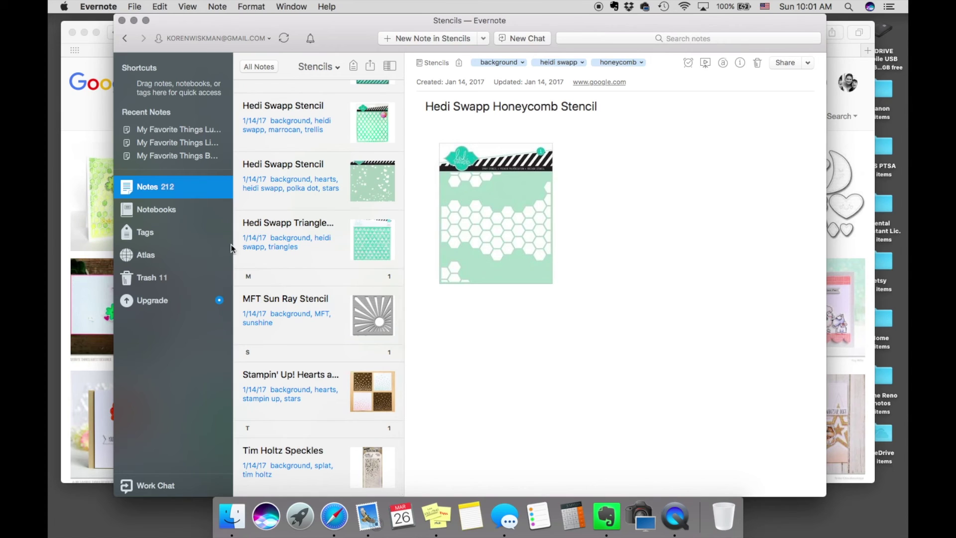
{"action": "left_click", "coordinate": [157, 210]}
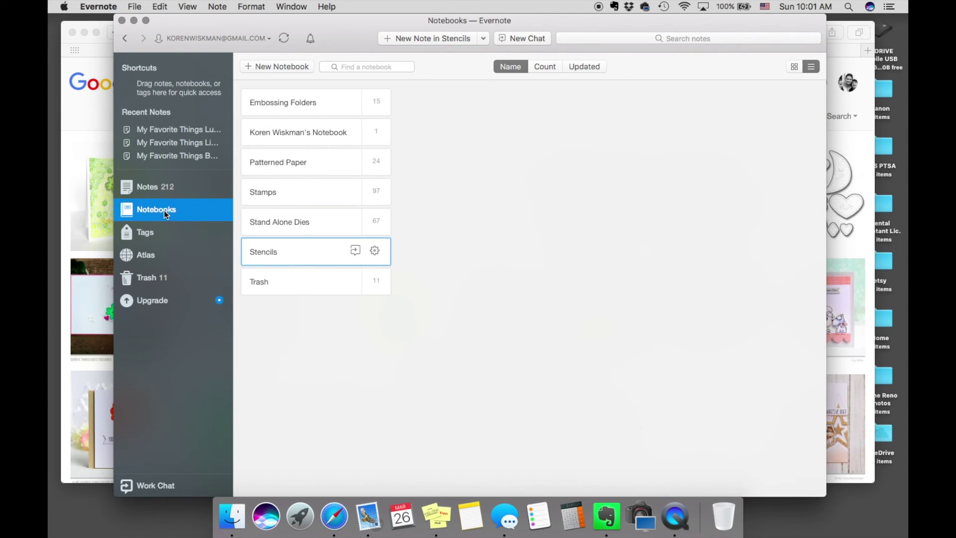
{"action": "left_click", "coordinate": [313, 222]}
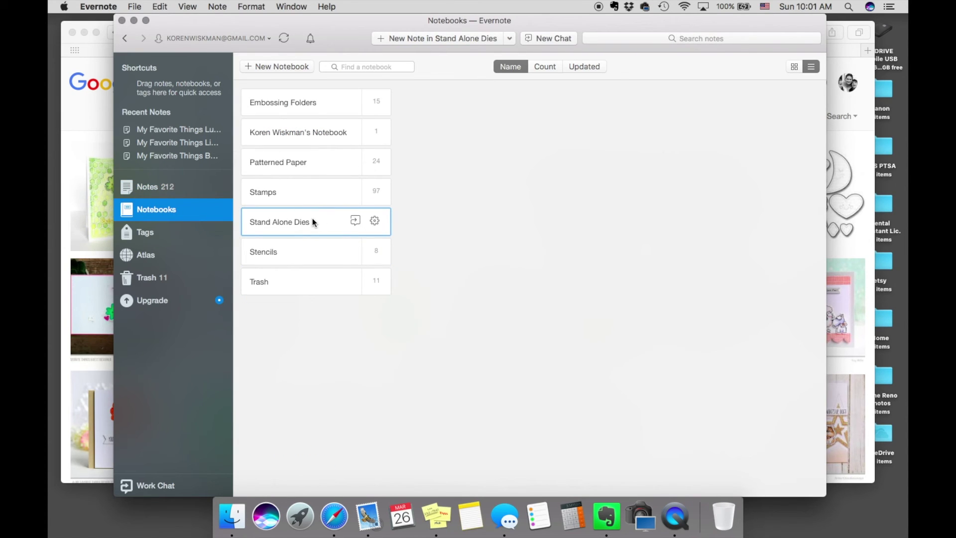
{"action": "double_click", "coordinate": [312, 222]}
{"action": "scroll", "coordinate": [366, 256], "scroll_direction": "down", "scroll_amount": 5}
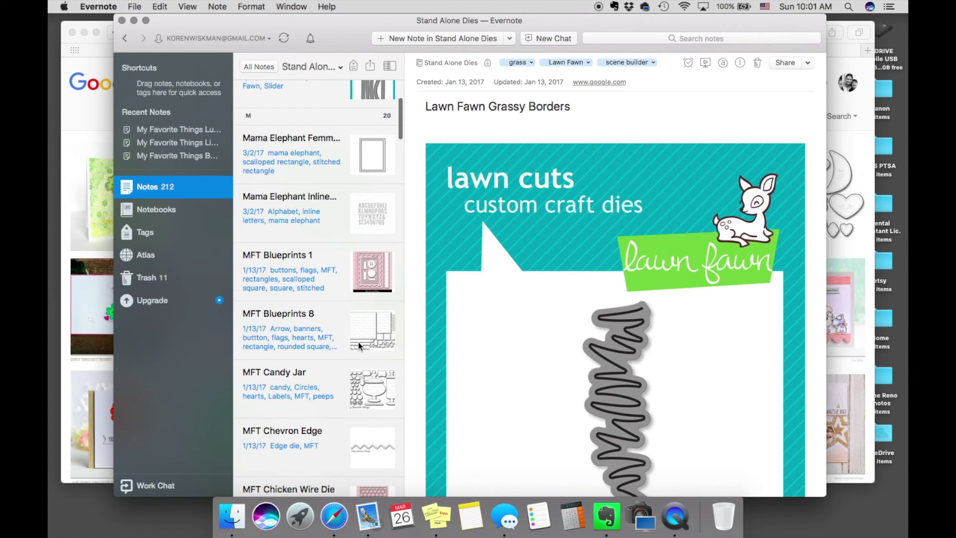
{"action": "left_click", "coordinate": [362, 385]}
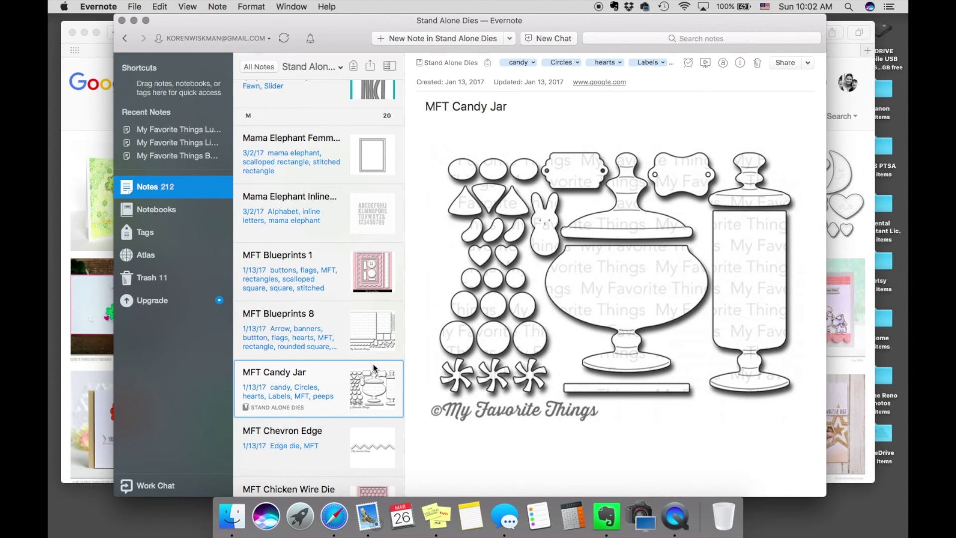
{"action": "scroll", "coordinate": [339, 364], "scroll_direction": "down", "scroll_amount": 10}
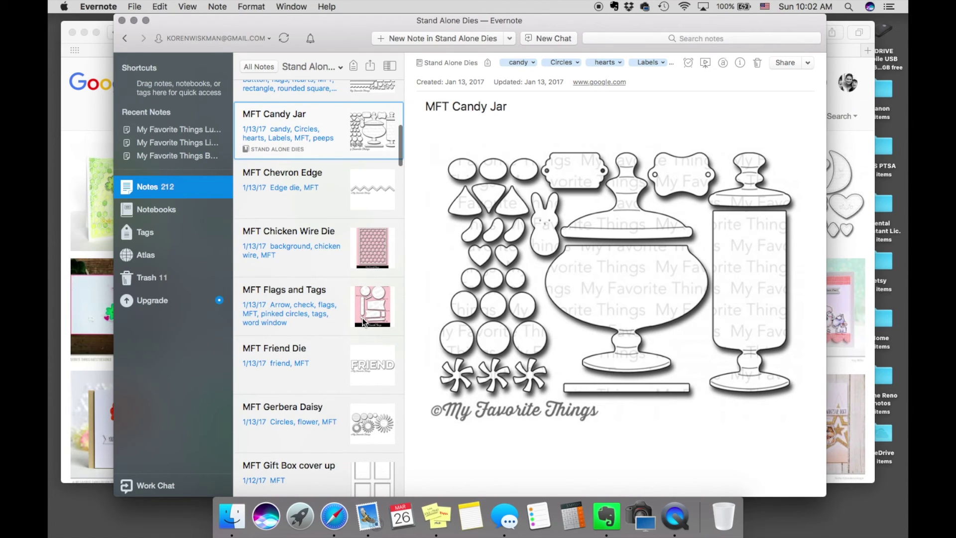
{"action": "scroll", "coordinate": [362, 319], "scroll_direction": "down", "scroll_amount": 15}
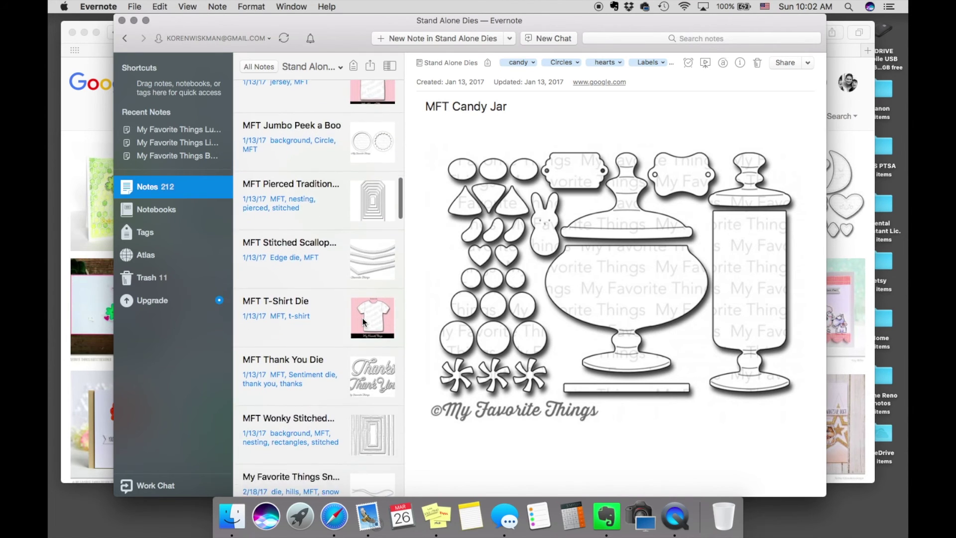
{"action": "scroll", "coordinate": [362, 321], "scroll_direction": "down", "scroll_amount": 10}
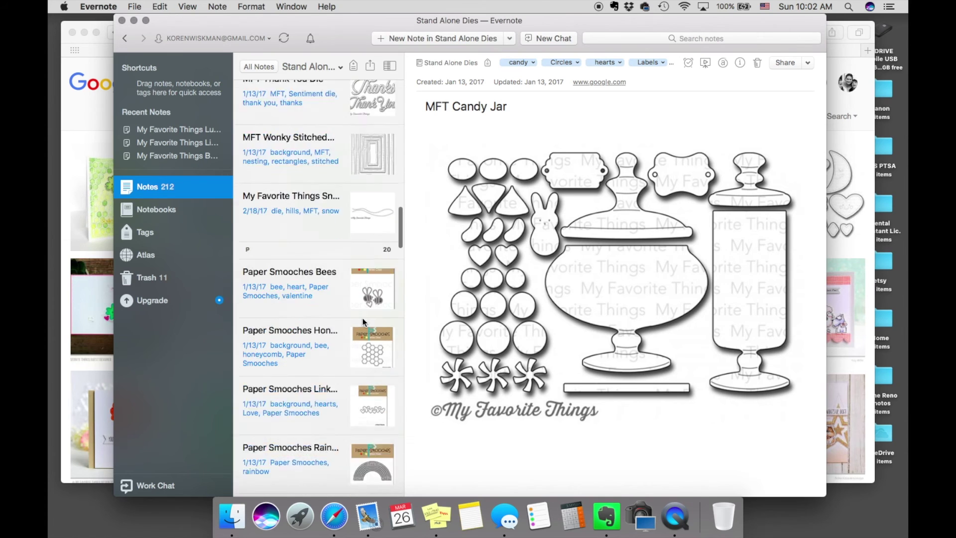
{"action": "scroll", "coordinate": [363, 317], "scroll_direction": "up", "scroll_amount": 10}
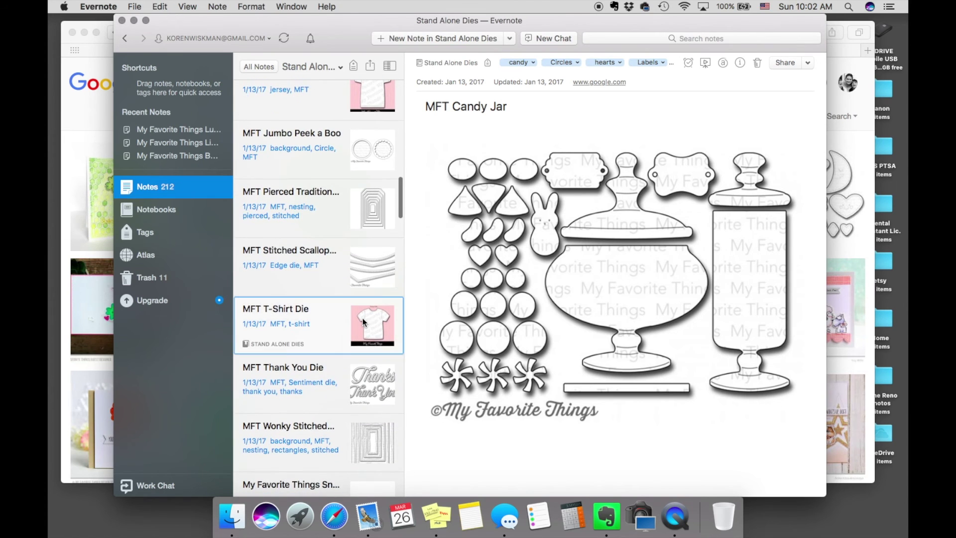
{"action": "left_click", "coordinate": [369, 264]}
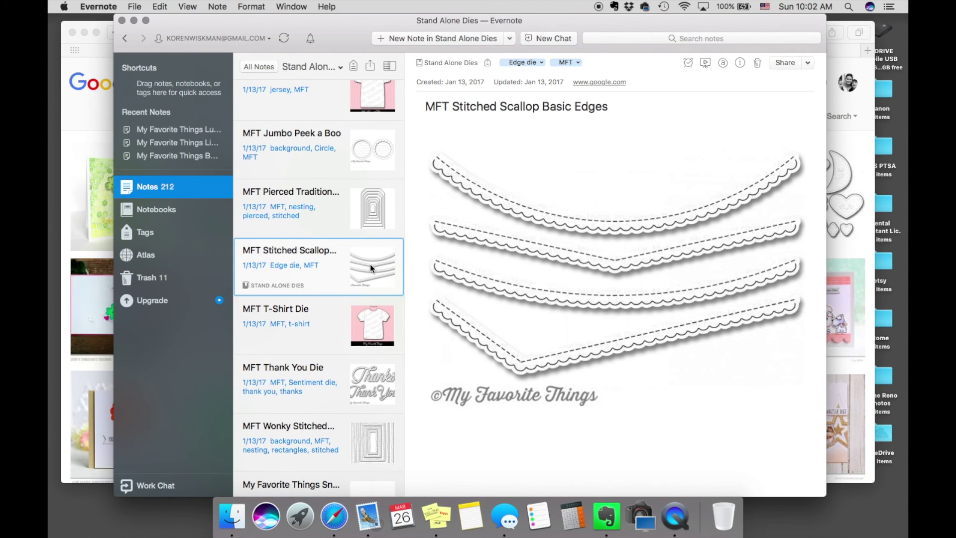
{"action": "scroll", "coordinate": [376, 267], "scroll_direction": "up", "scroll_amount": 15}
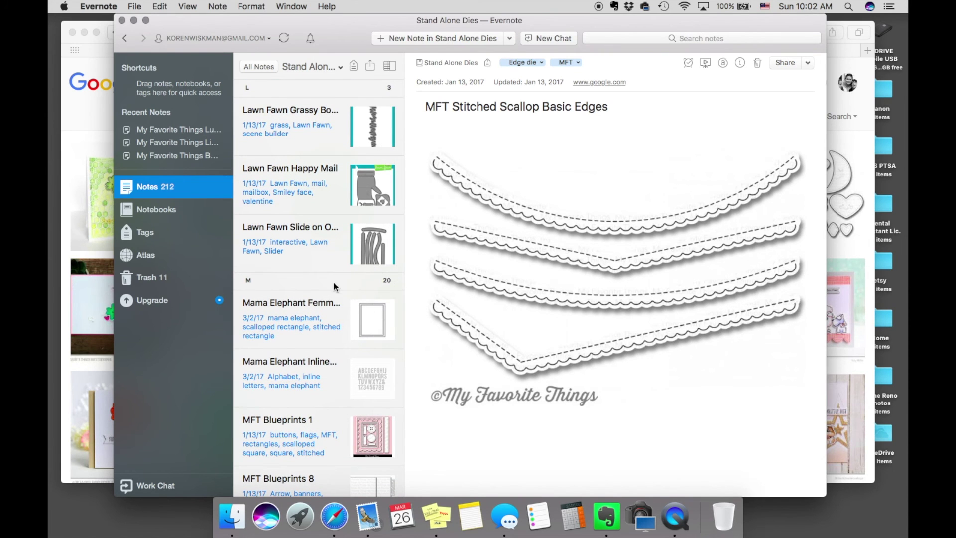
{"action": "scroll", "coordinate": [333, 282], "scroll_direction": "down", "scroll_amount": 20}
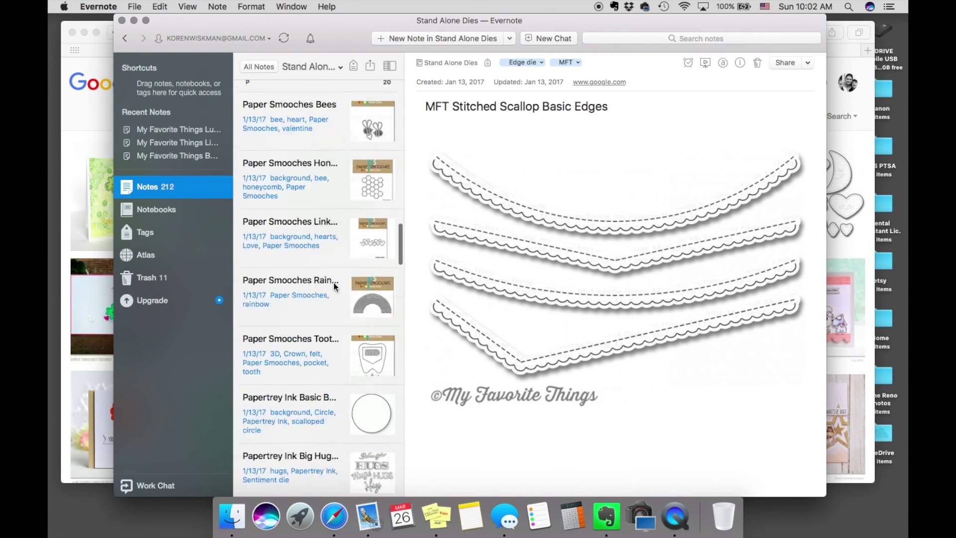
{"action": "scroll", "coordinate": [334, 282], "scroll_direction": "down", "scroll_amount": 10}
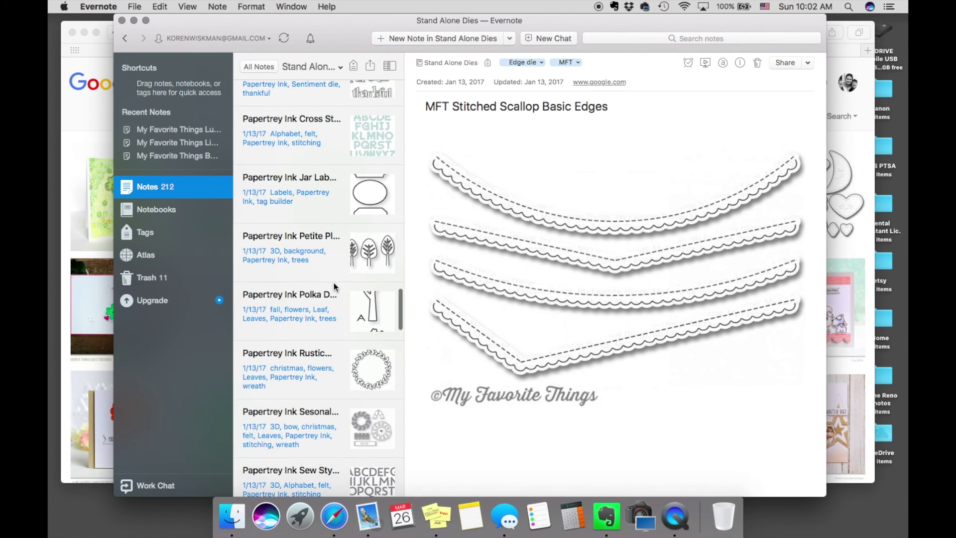
{"action": "scroll", "coordinate": [334, 282], "scroll_direction": "down", "scroll_amount": 10}
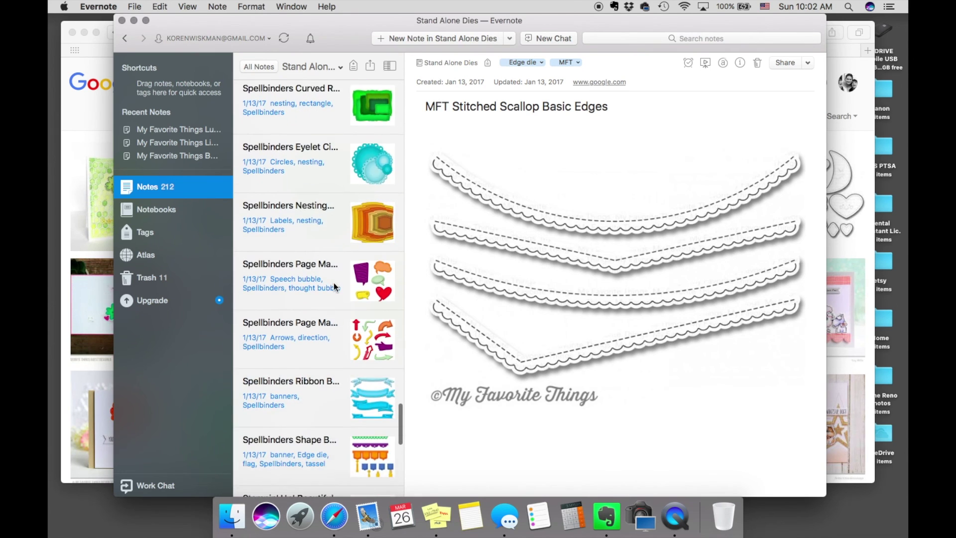
{"action": "scroll", "coordinate": [334, 282], "scroll_direction": "down", "scroll_amount": 1}
{"action": "scroll", "coordinate": [365, 202], "scroll_direction": "up", "scroll_amount": 2}
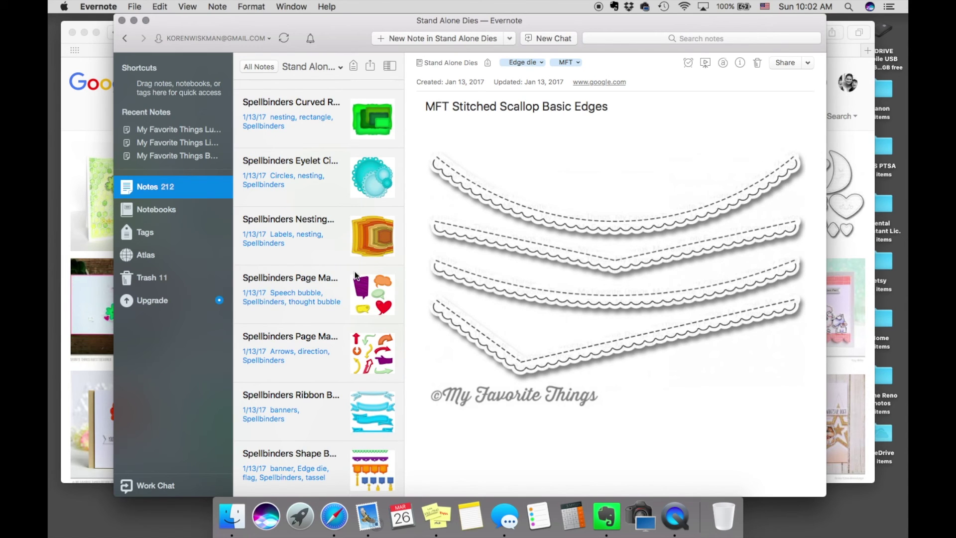
{"action": "scroll", "coordinate": [355, 275], "scroll_direction": "up", "scroll_amount": 10}
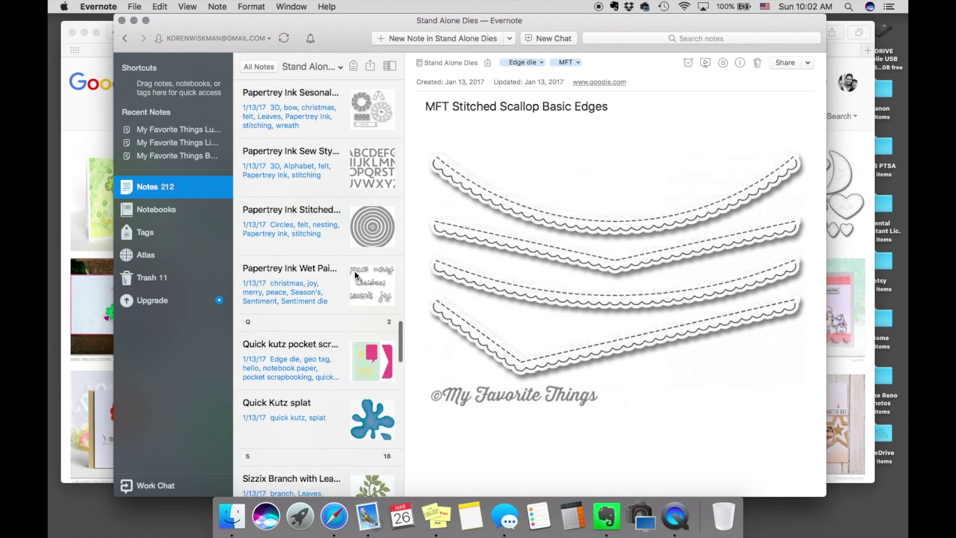
{"action": "scroll", "coordinate": [330, 213], "scroll_direction": "up", "scroll_amount": 10}
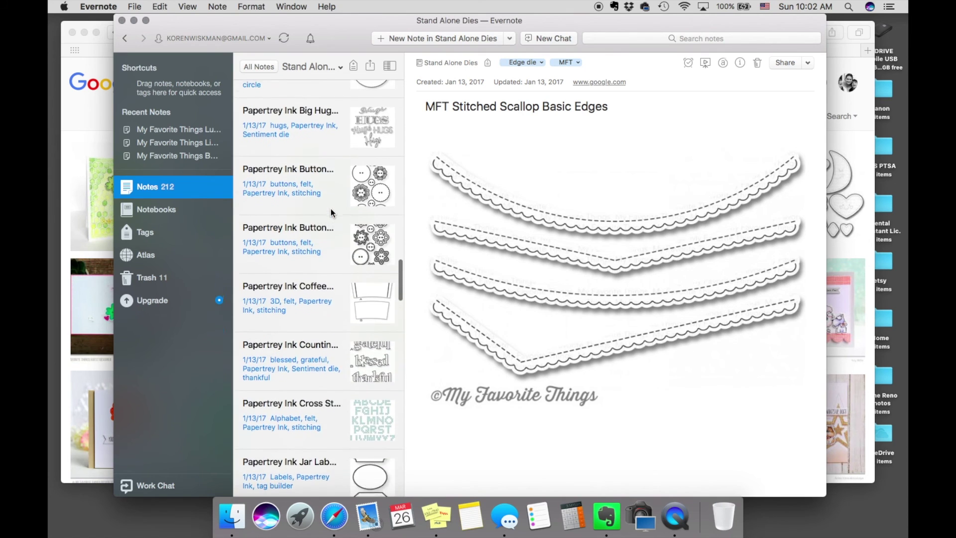
{"action": "scroll", "coordinate": [331, 209], "scroll_direction": "up", "scroll_amount": 1}
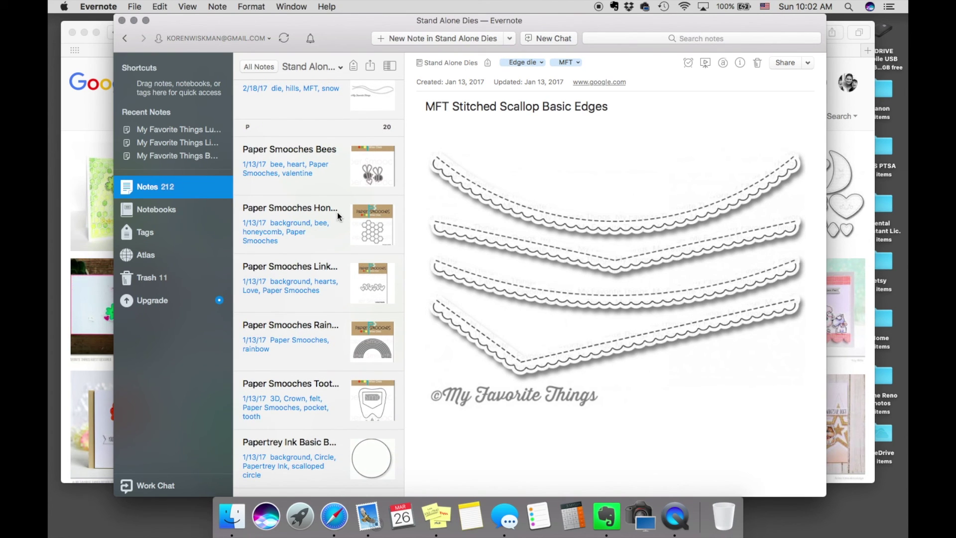
{"action": "scroll", "coordinate": [338, 215], "scroll_direction": "up", "scroll_amount": 1}
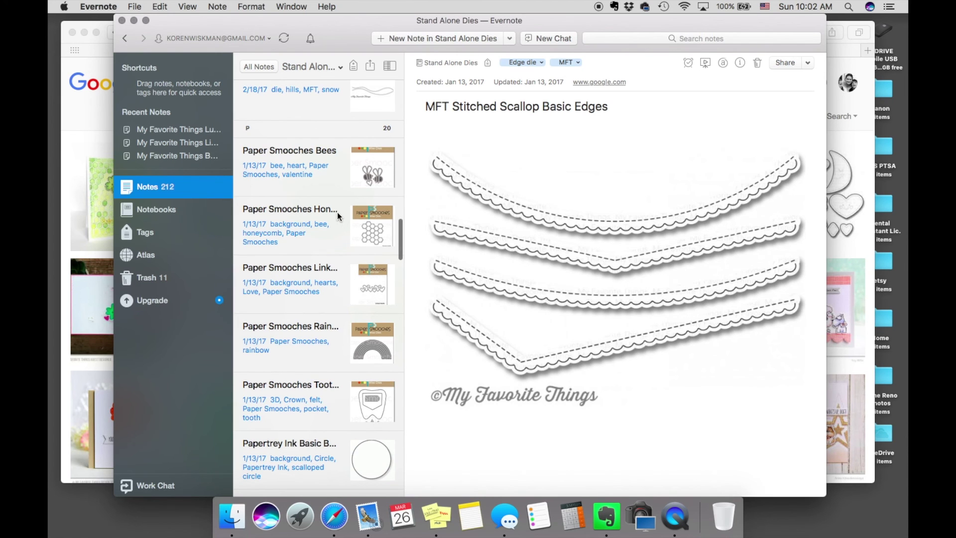
{"action": "scroll", "coordinate": [306, 276], "scroll_direction": "down", "scroll_amount": 15}
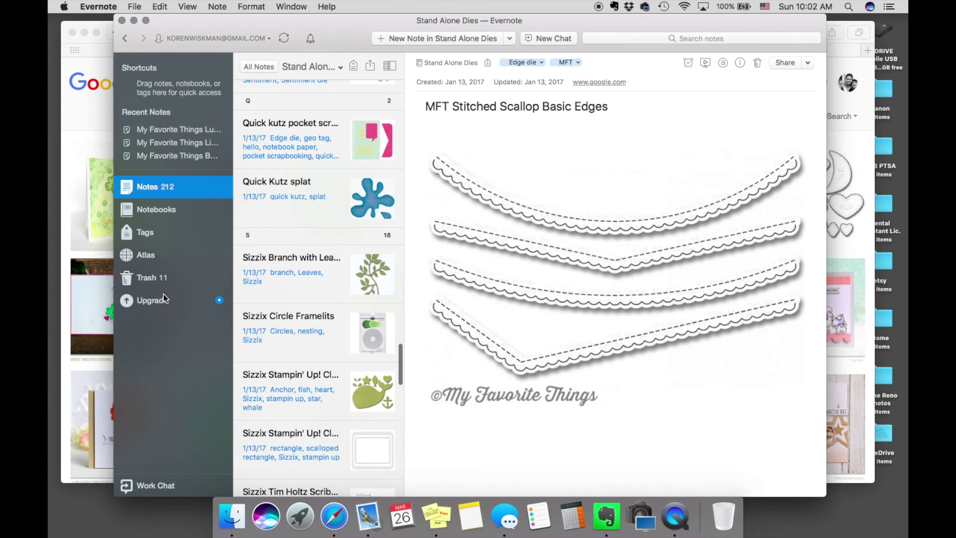
{"action": "left_click", "coordinate": [155, 211]}
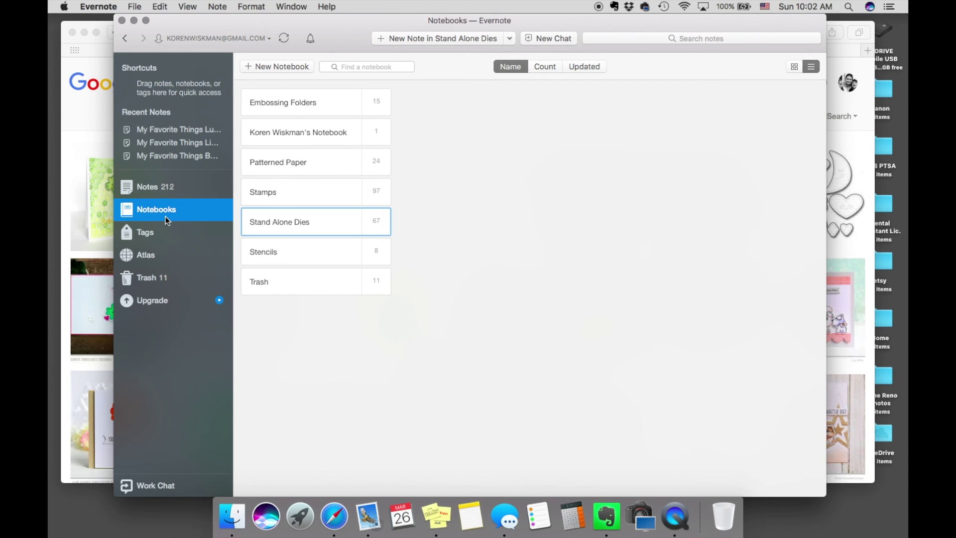
{"action": "left_click", "coordinate": [164, 209]}
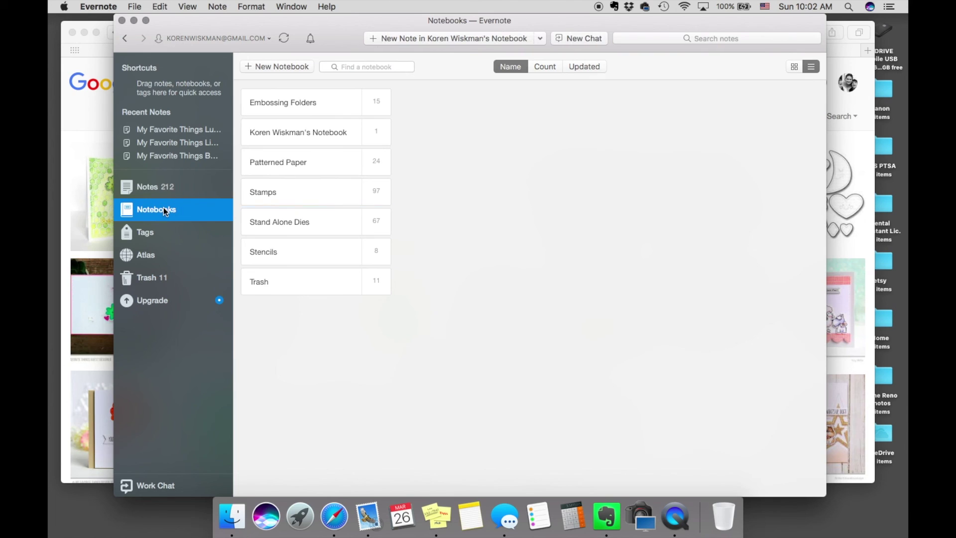